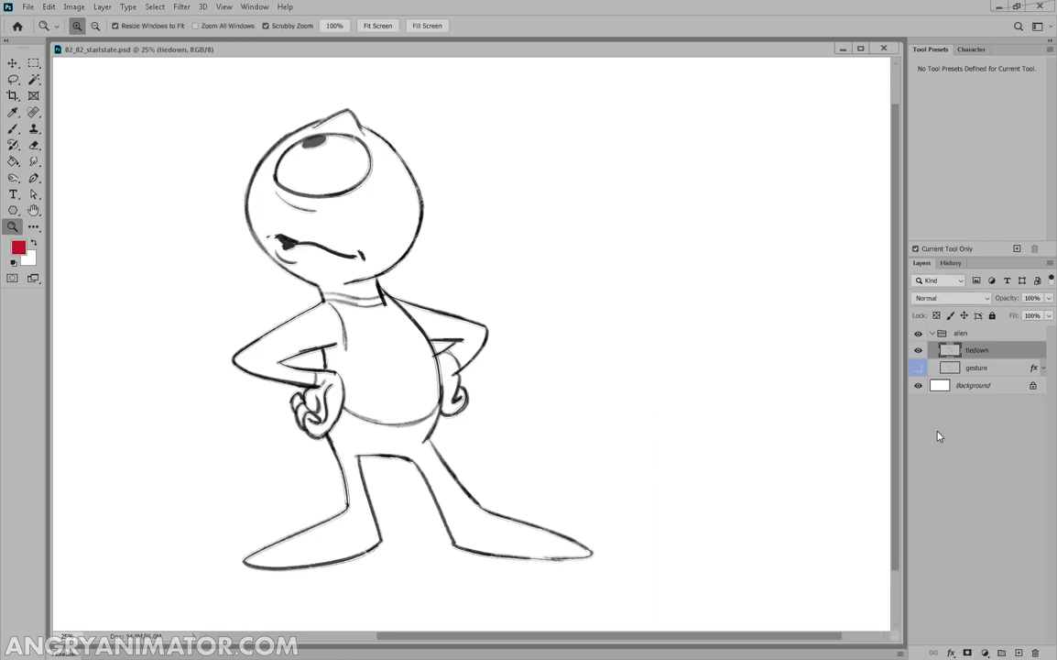
Step: Hide the Background layer and make the tiedown layer active
key(b)
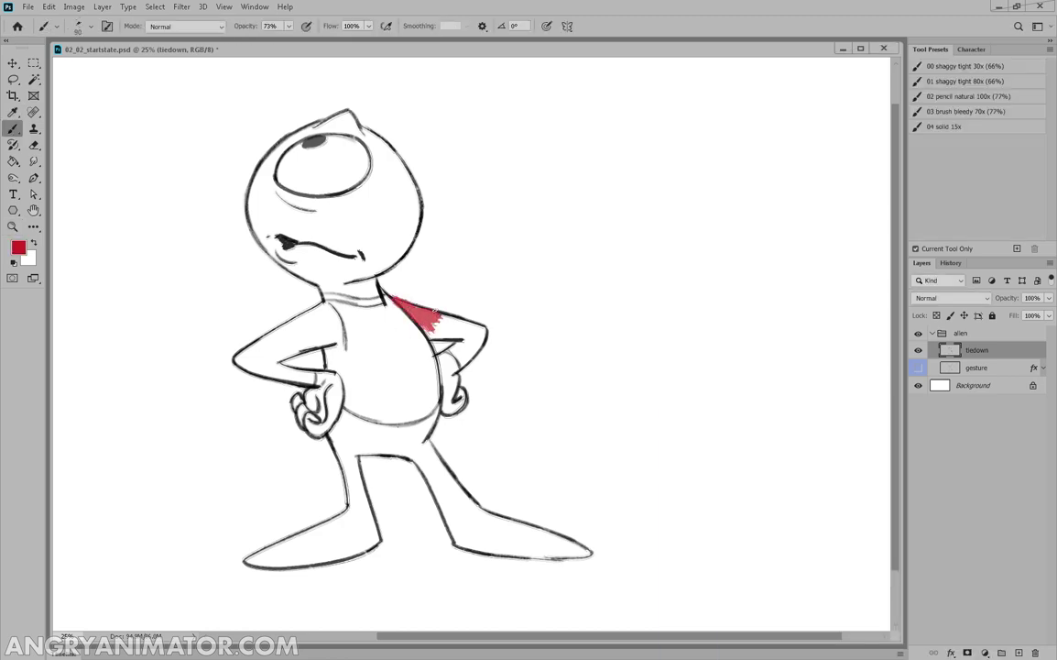
key(ctrl+z)
click(976, 367)
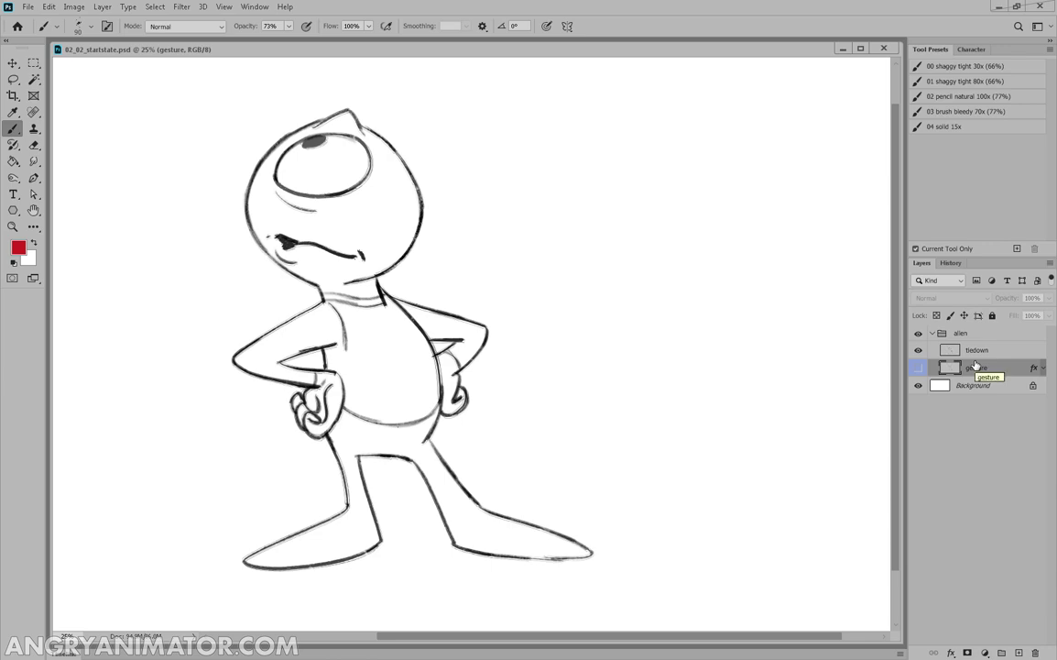
click(919, 387)
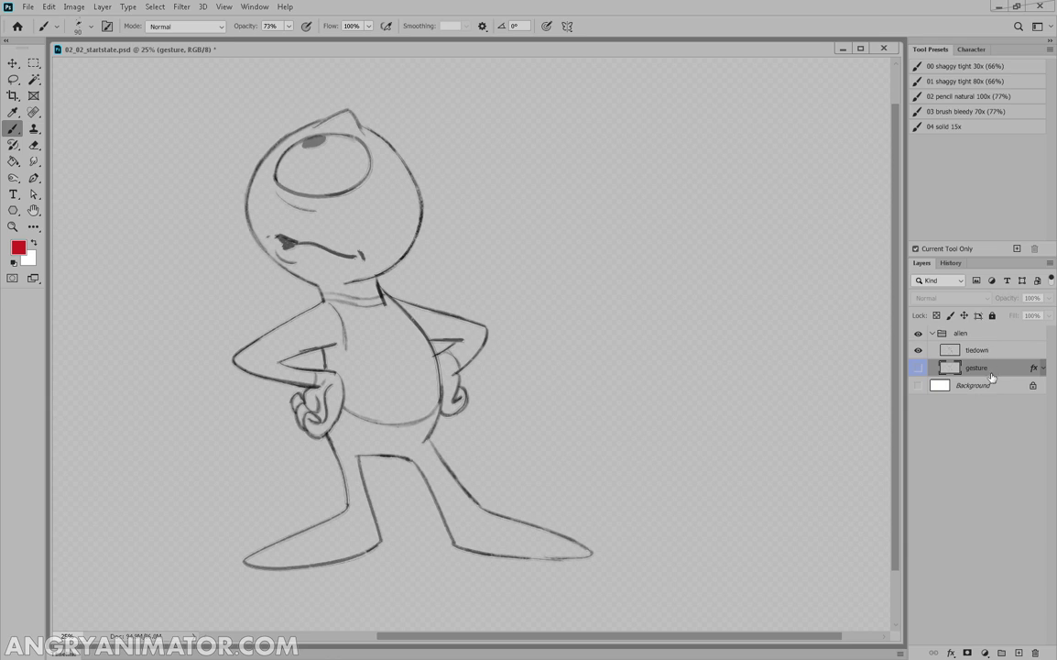
click(979, 351)
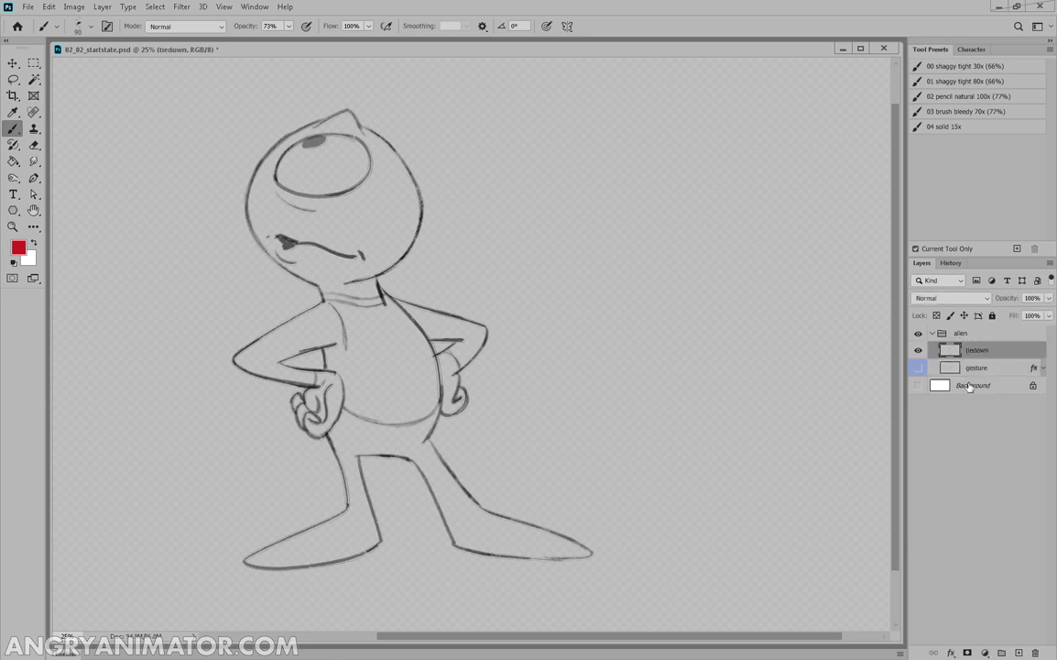
Step: With the Magic Wand at tolerance 6, select the empty area around the alien plus the gap inside the arm below the mouth side
click(34, 80)
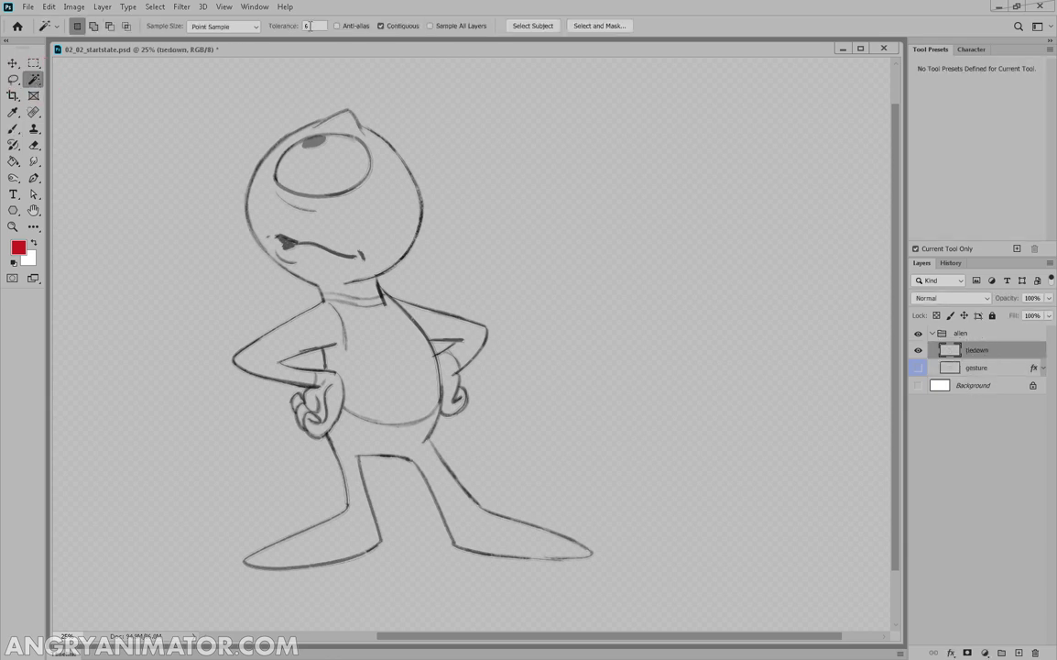
click(481, 194)
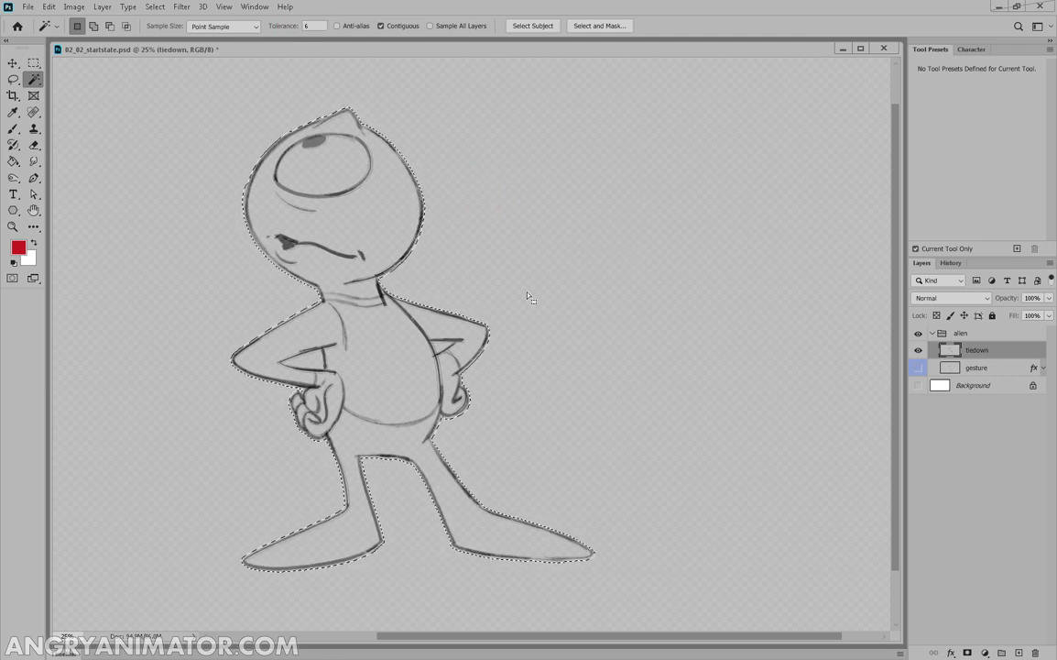
shift+click(313, 360)
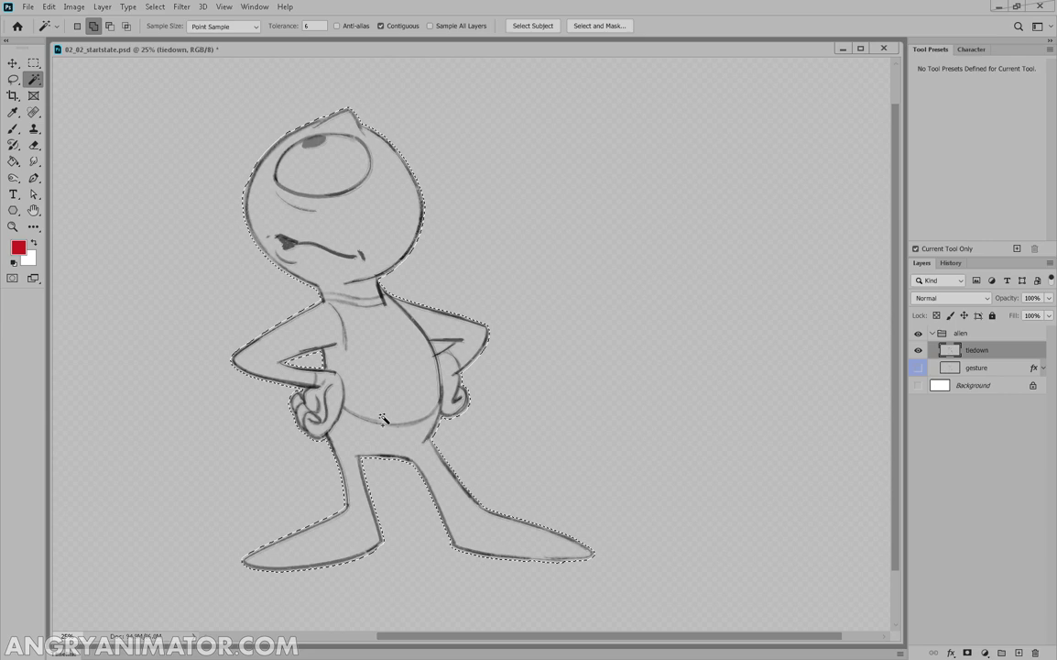
Step: Add the small triangular gap between the torso and the alien's other arm to the selection
shift+click(444, 347)
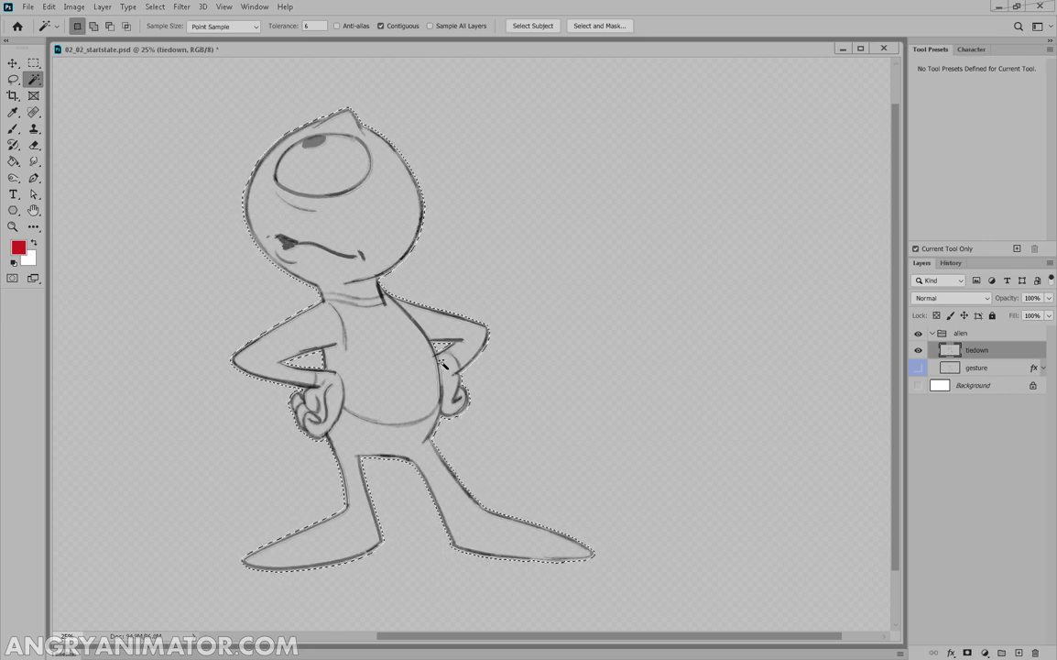
key(z)
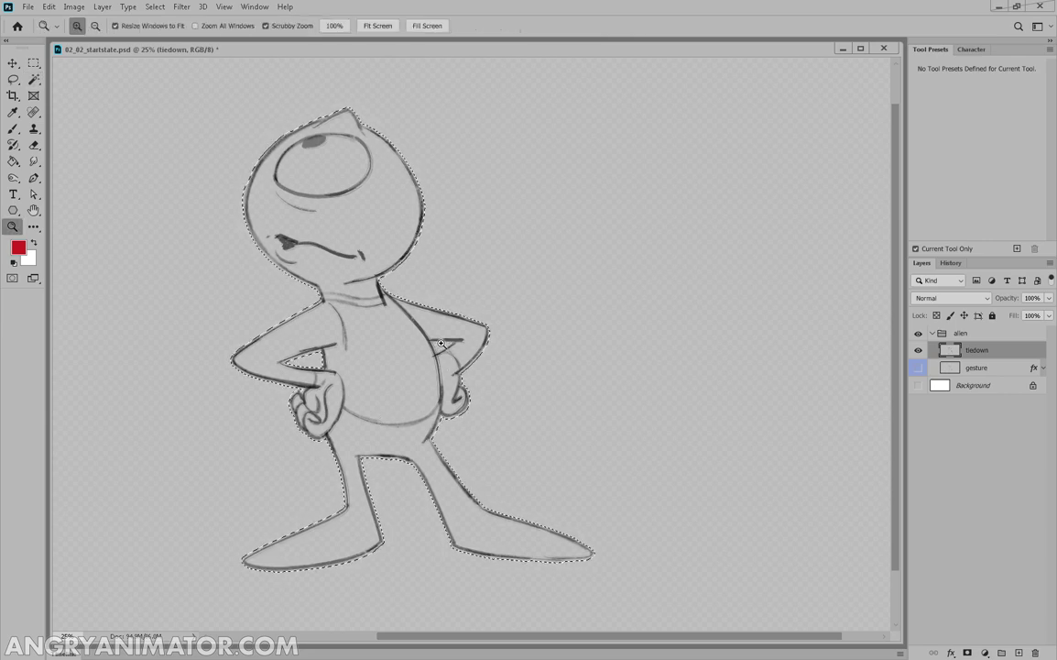
drag(444, 362, 495, 332)
key(l)
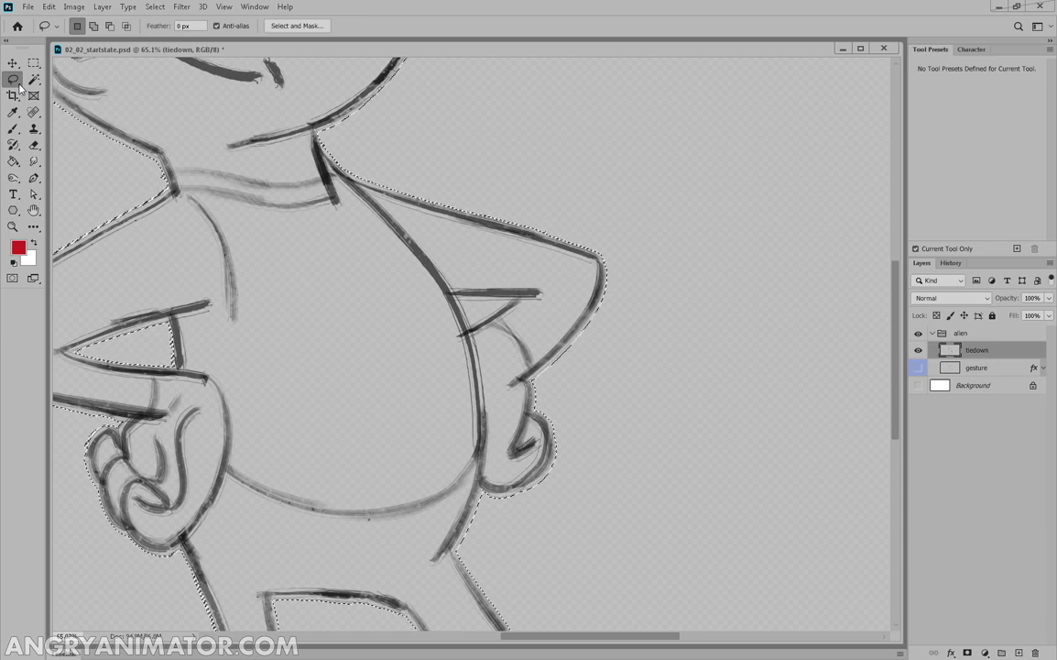
mouse_move(460, 295)
mouse_down()
mouse_move(517, 306)
mouse_move(456, 339)
mouse_move(458, 300)
mouse_up()
key(z)
drag(679, 377, 632, 370)
key(ctrl+space)
drag(710, 396, 652, 373)
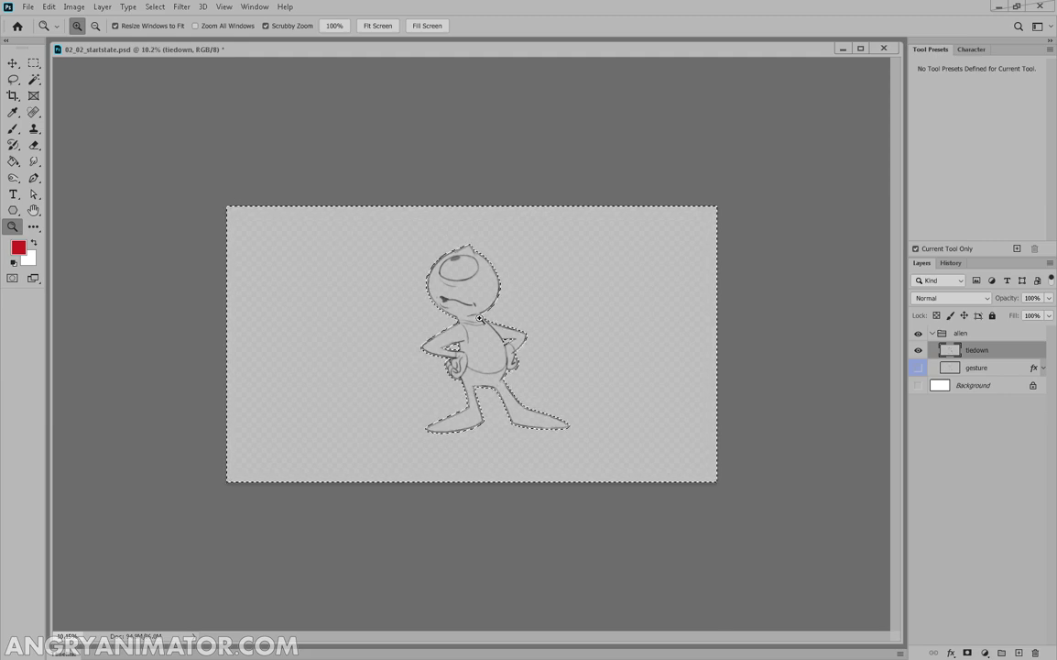
key(ctrl+0)
click(503, 342)
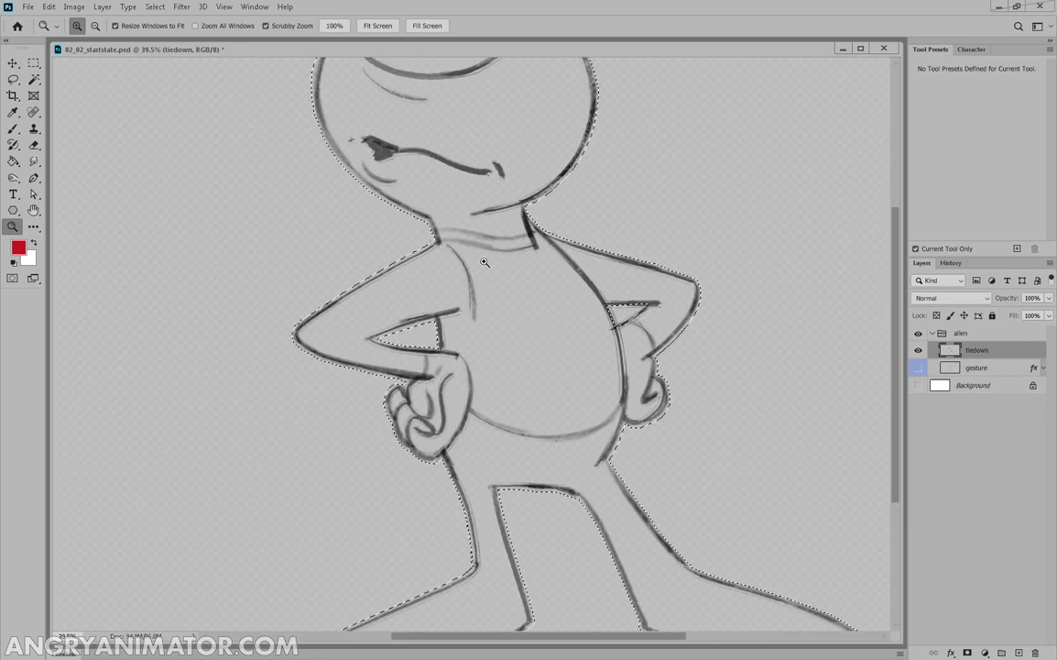
key(ctrl+0)
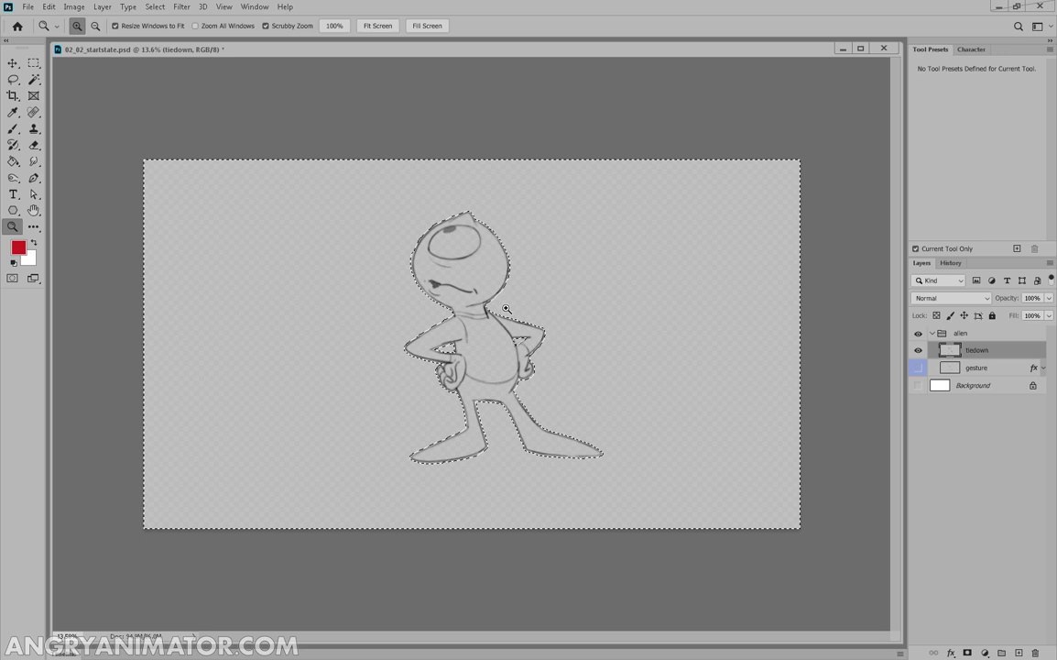
Step: Invert the selection so it covers the alien's body
click(154, 8)
click(214, 57)
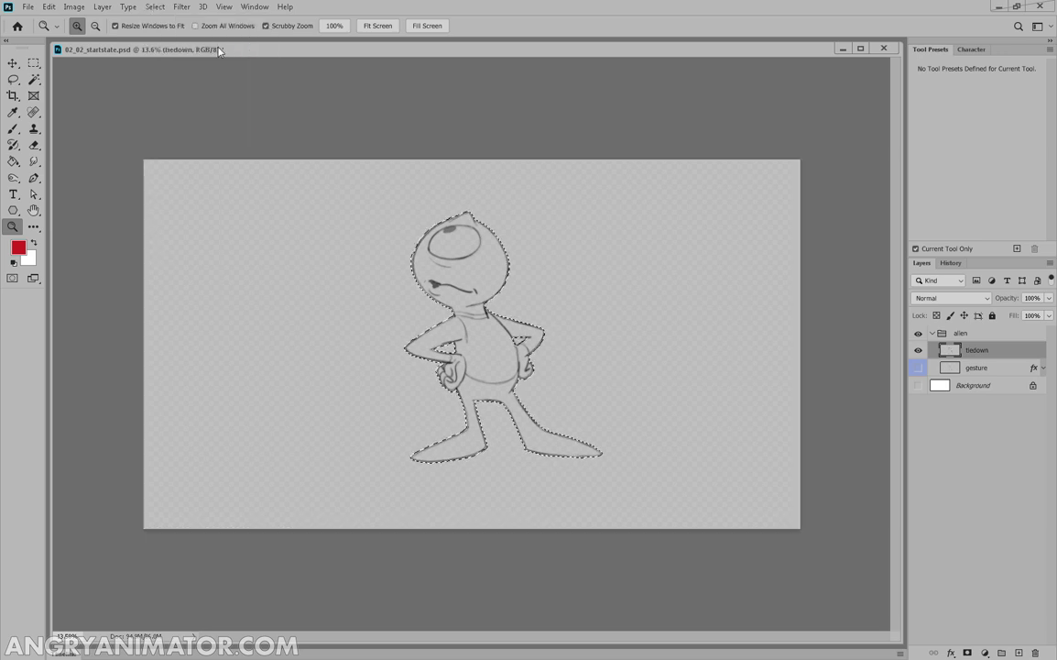
drag(470, 295, 513, 295)
Step: Make white the foreground colour and add a new layer named white between the tiedown and gesture layers
click(33, 244)
click(12, 162)
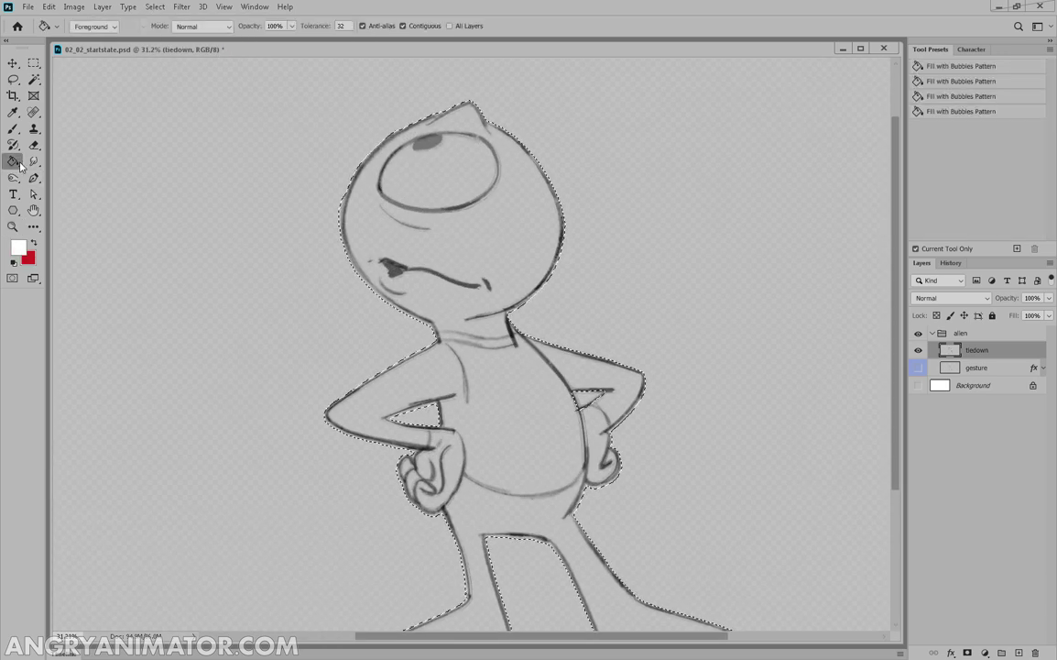
click(976, 368)
click(1019, 652)
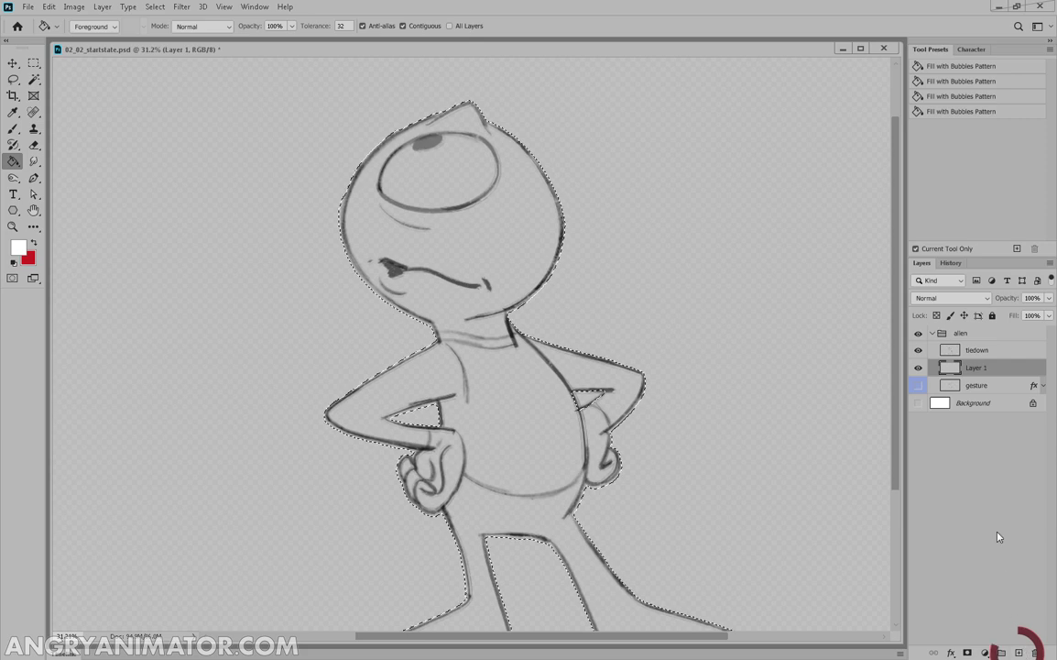
double_click(969, 366)
text(white)
key(Return)
Step: Try filling the selection with white and check the fill against the head's outline
click(509, 417)
key(z)
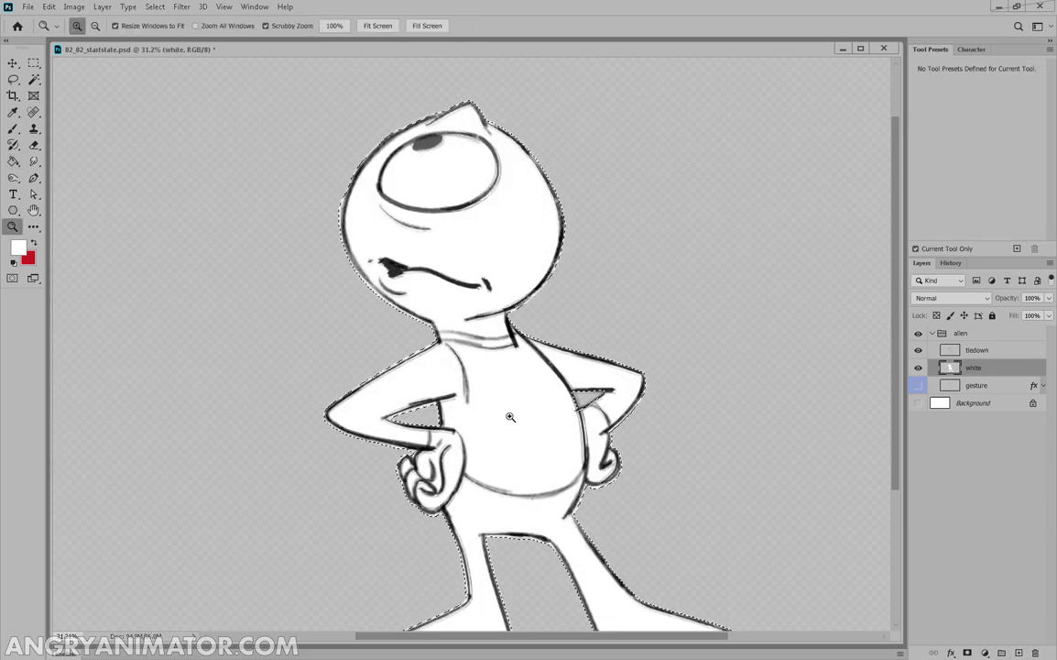
drag(345, 225, 397, 219)
drag(641, 356, 586, 369)
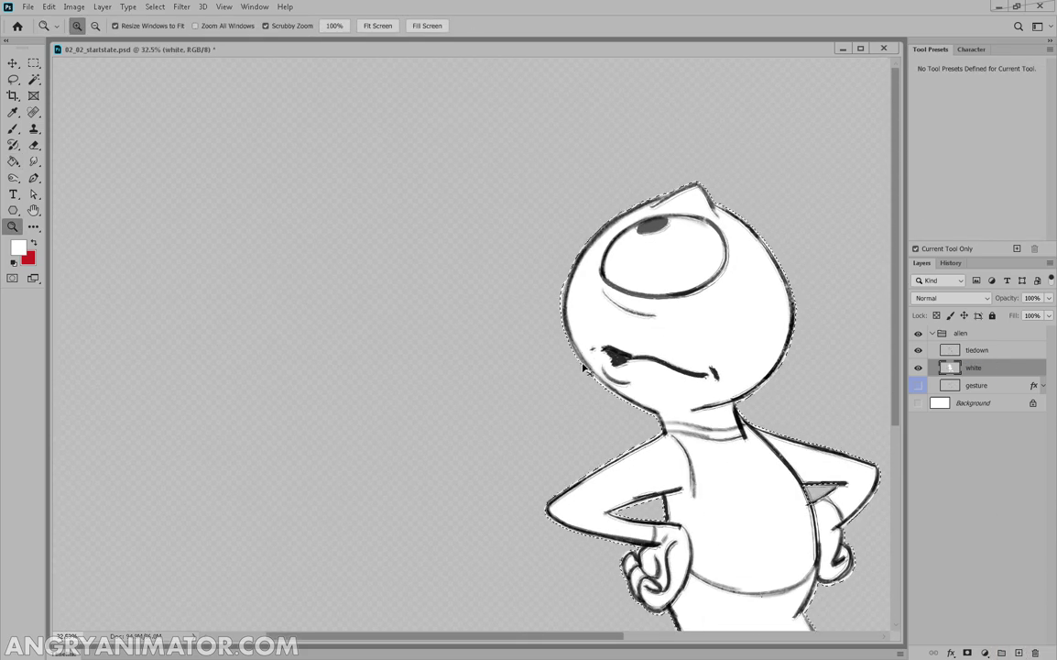
key(ctrl+z)
Step: Contract the selection by 7 pixels
drag(600, 302, 626, 294)
drag(626, 293, 442, 293)
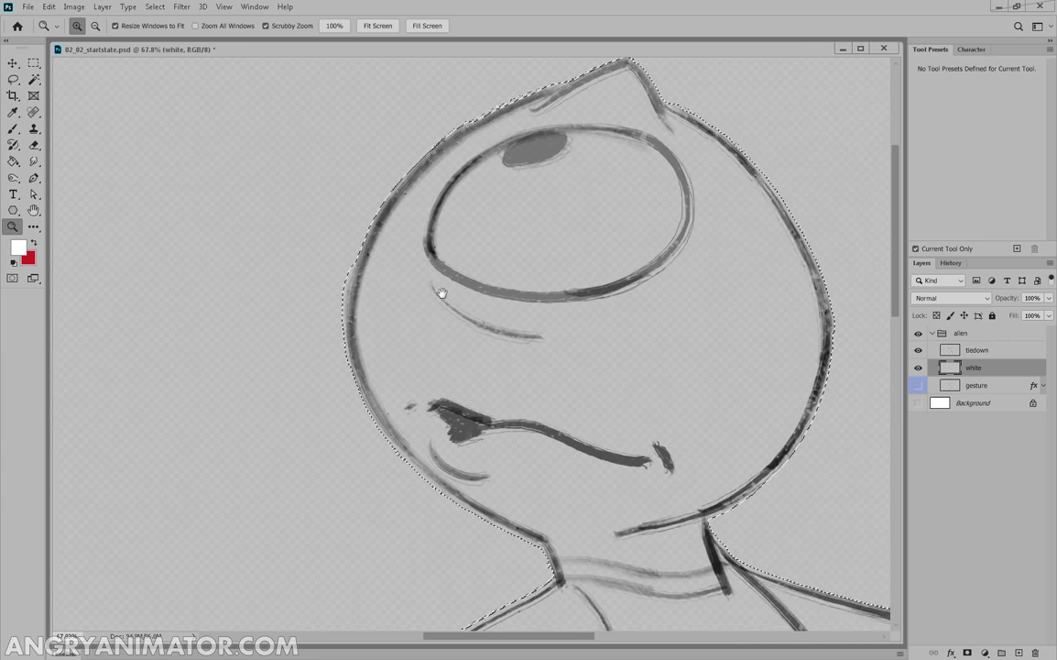
click(154, 6)
mouse_move(229, 185)
click(311, 221)
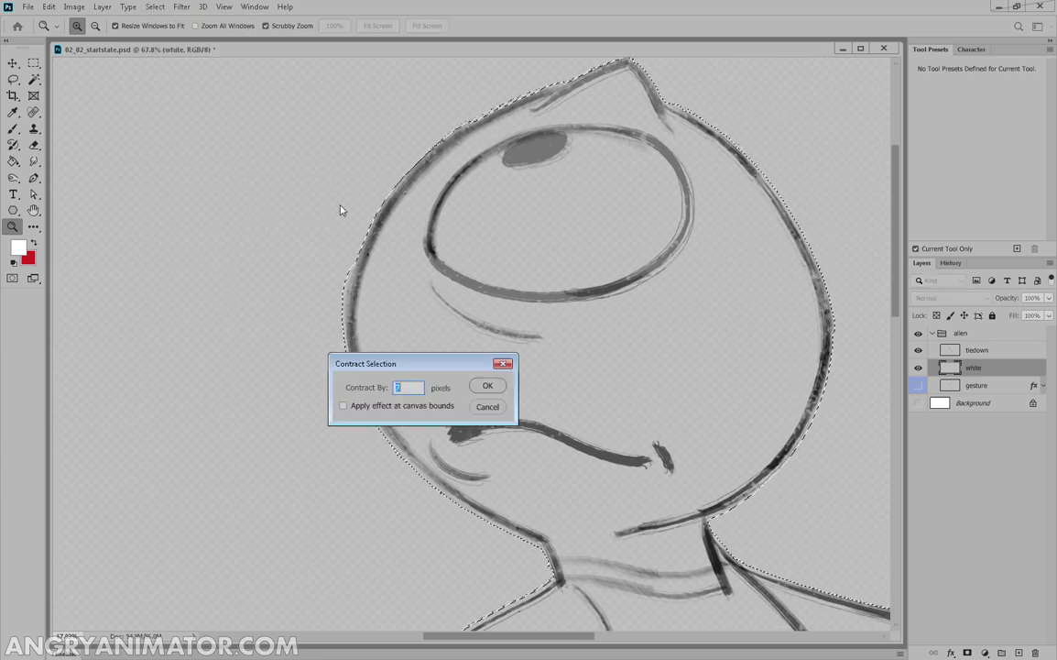
text(5)
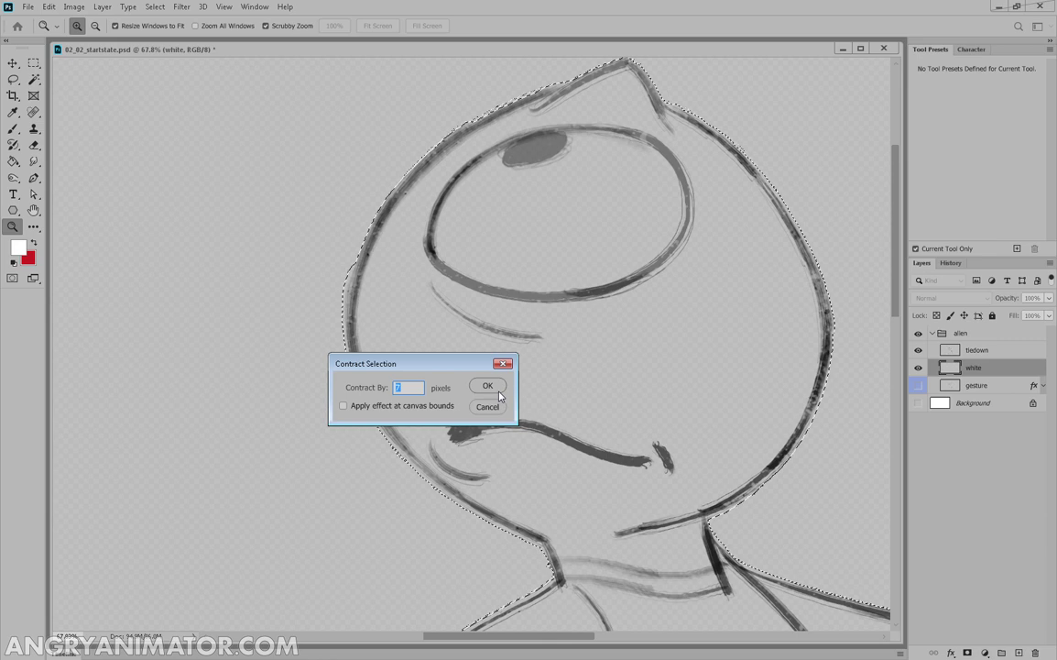
click(489, 386)
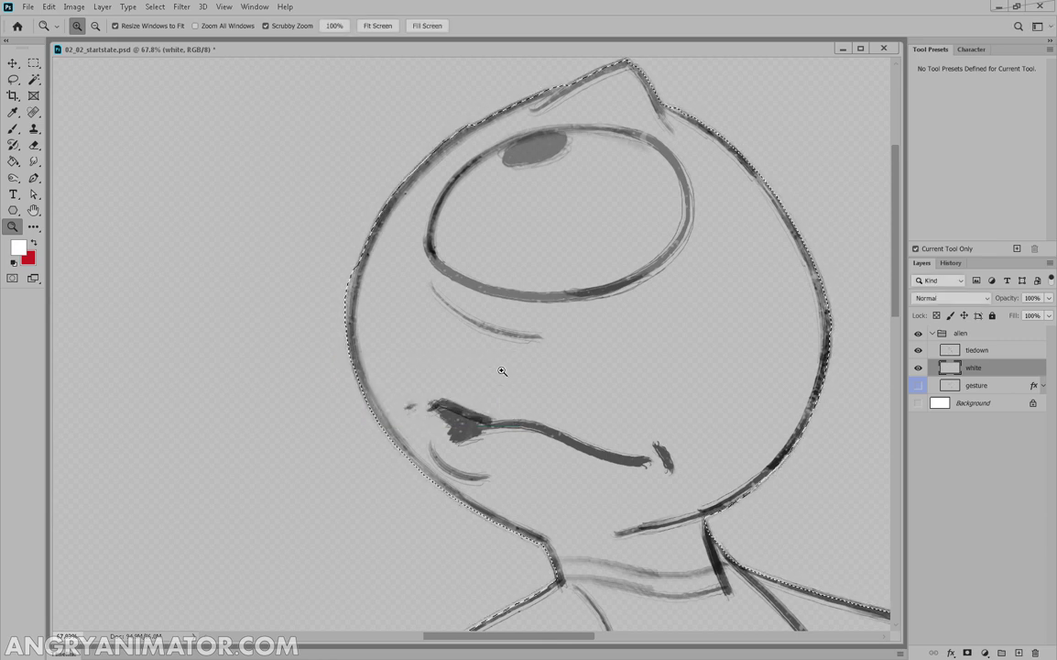
Step: Refine the selection with the Lasso along the torso line beside the small triangular arm gap
scroll(791, 194, down, 6)
scroll(614, 332, down, 2)
scroll(620, 468, right, 5)
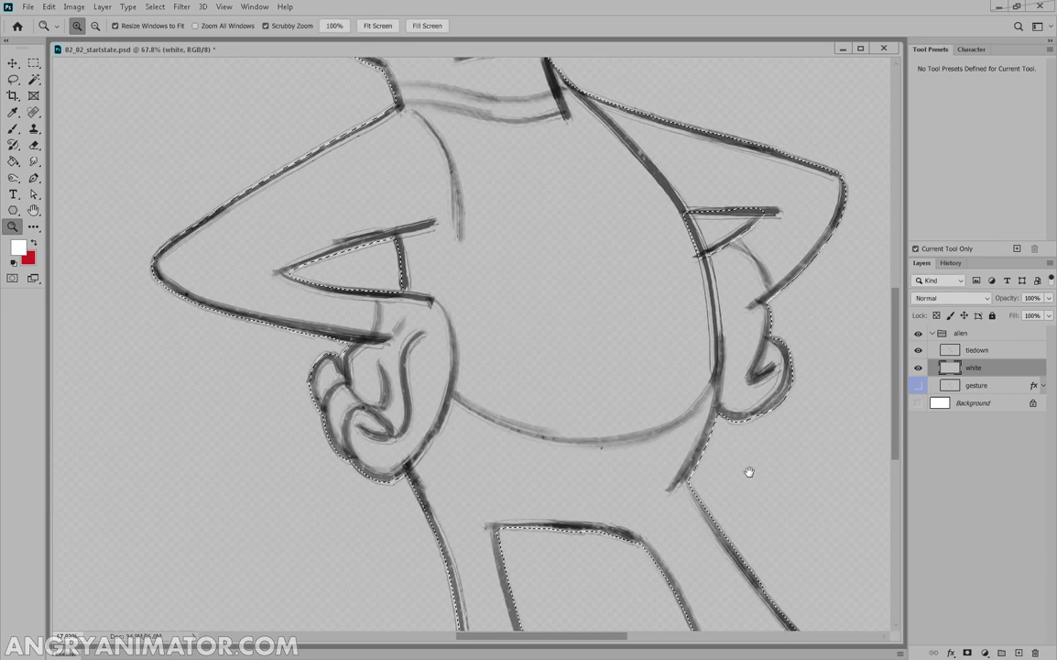
drag(676, 412, 680, 463)
drag(603, 241, 644, 240)
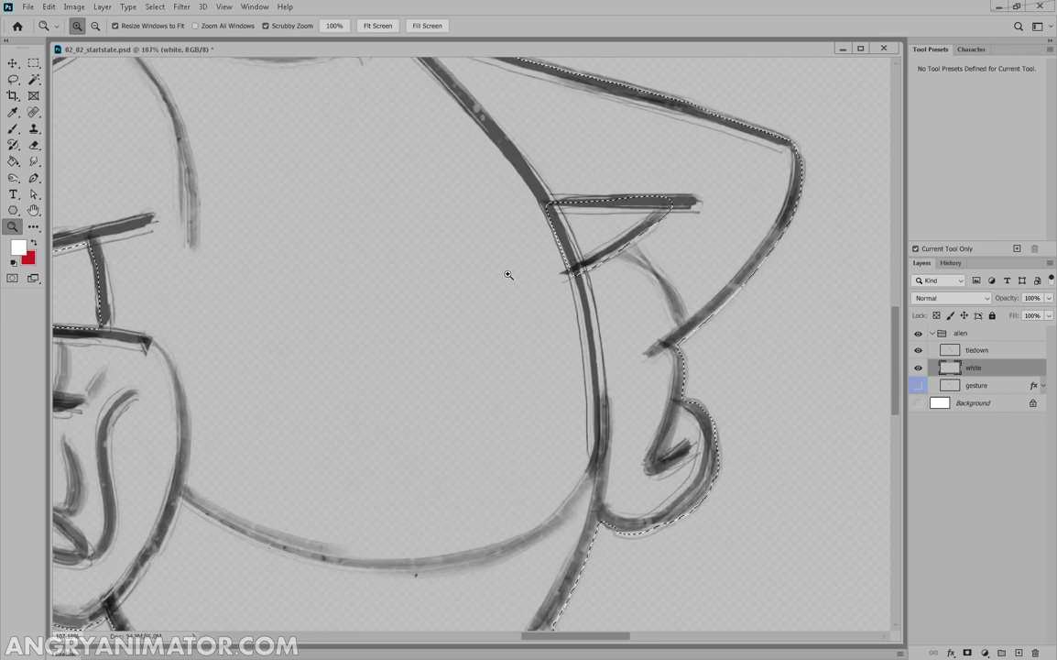
click(16, 81)
key(alt)
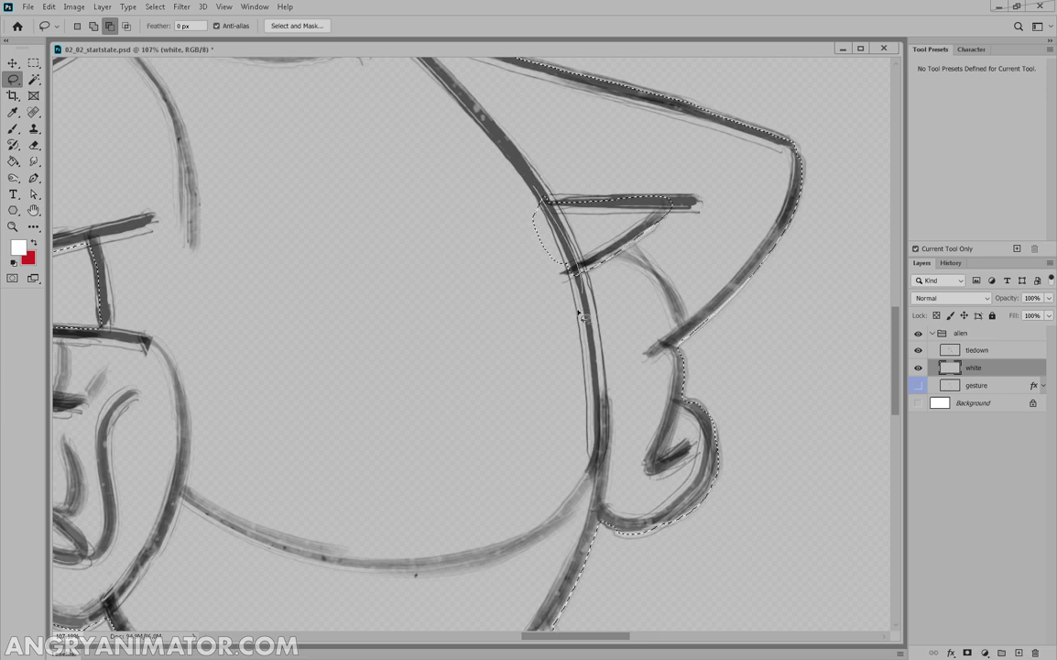
drag(578, 313, 535, 189)
key(shift)
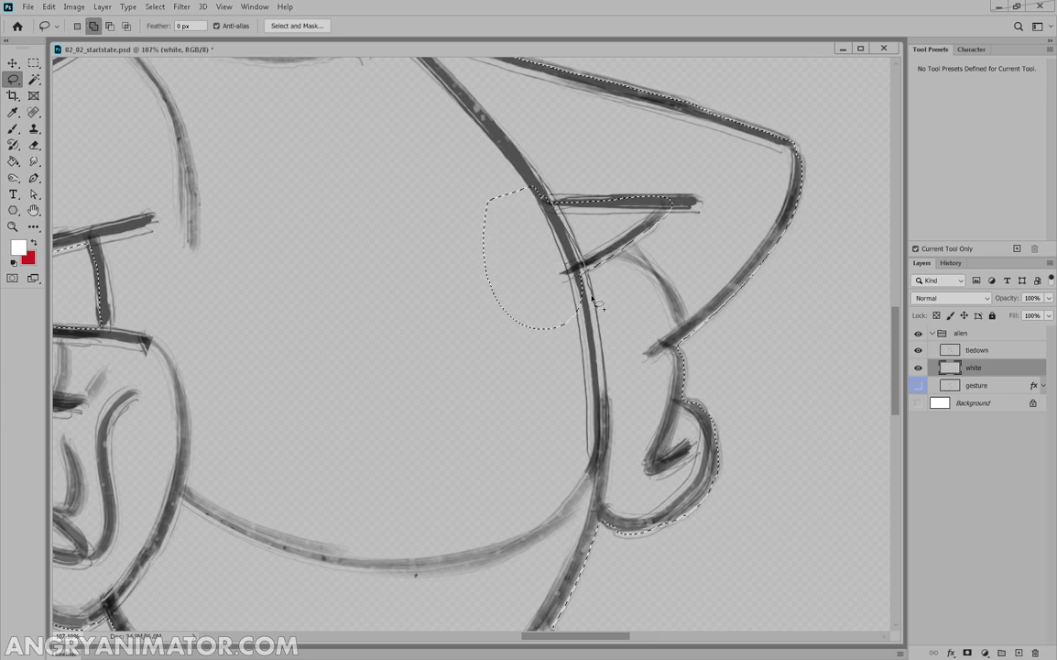
drag(592, 298, 549, 195)
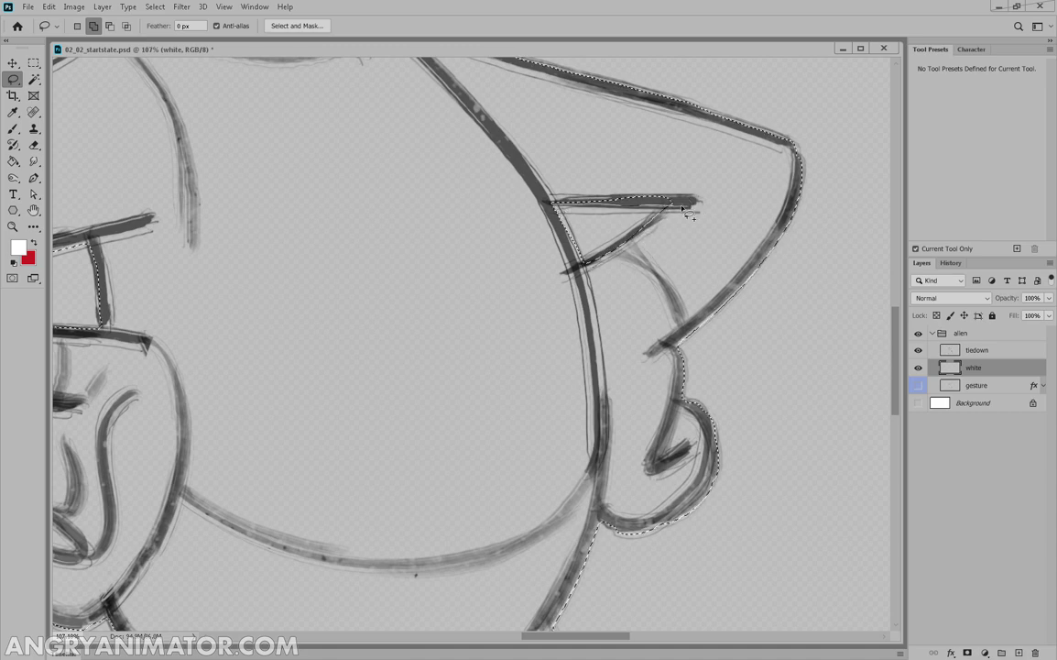
Step: Trim the selection with the Lasso so it follows the outer edge of the fist beside the small arm gap
key(ctrl+space)
mouse_move(753, 413)
mouse_down()
mouse_move(673, 446)
mouse_move(707, 453)
mouse_up()
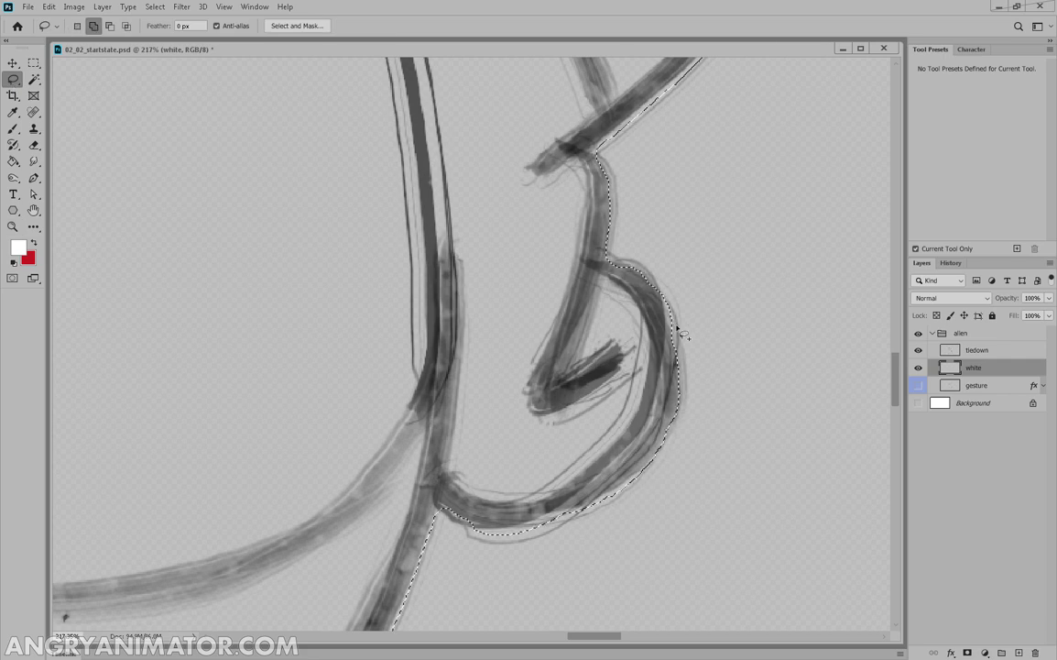
drag(676, 325, 740, 396)
drag(679, 299, 662, 423)
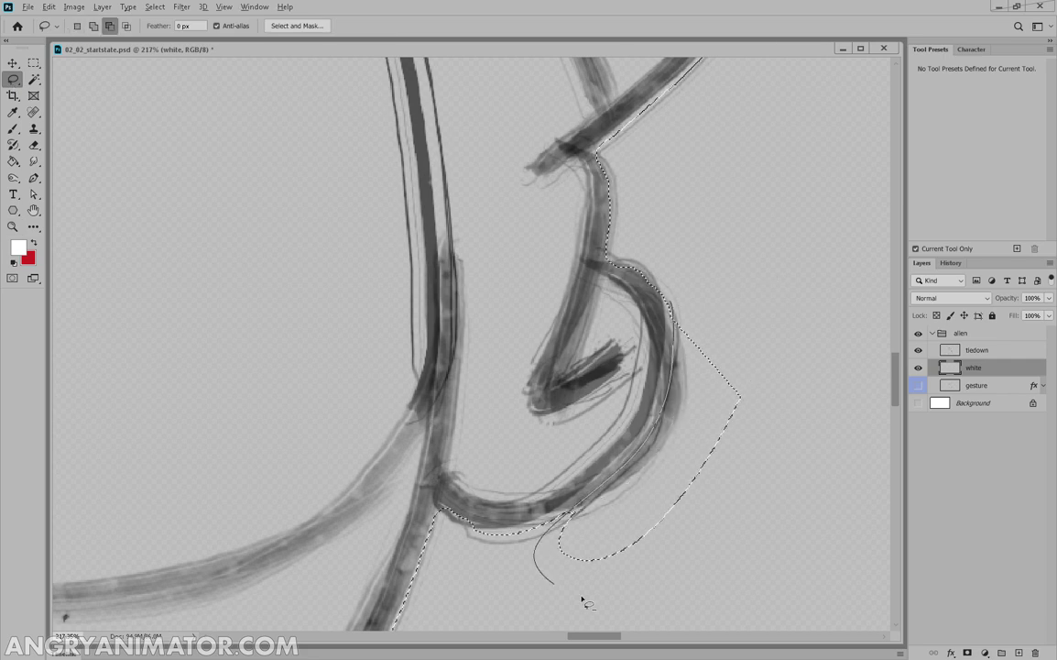
drag(582, 600, 765, 291)
Step: Fill the selected alien shape with white on the white layer and deselect it
key(z)
drag(782, 471, 712, 465)
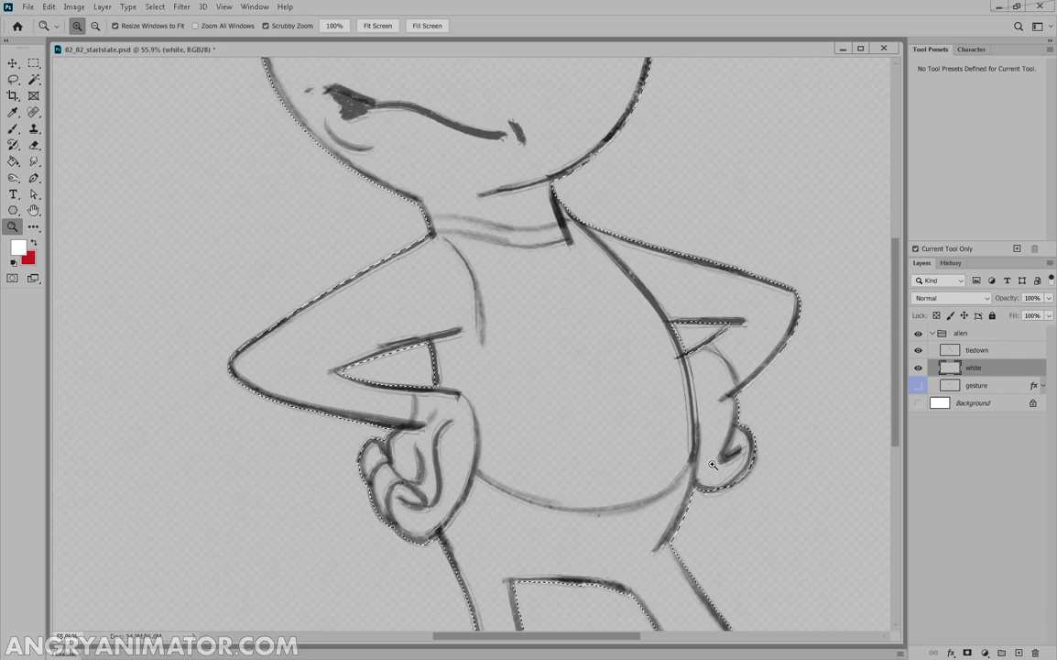
key(g)
click(534, 368)
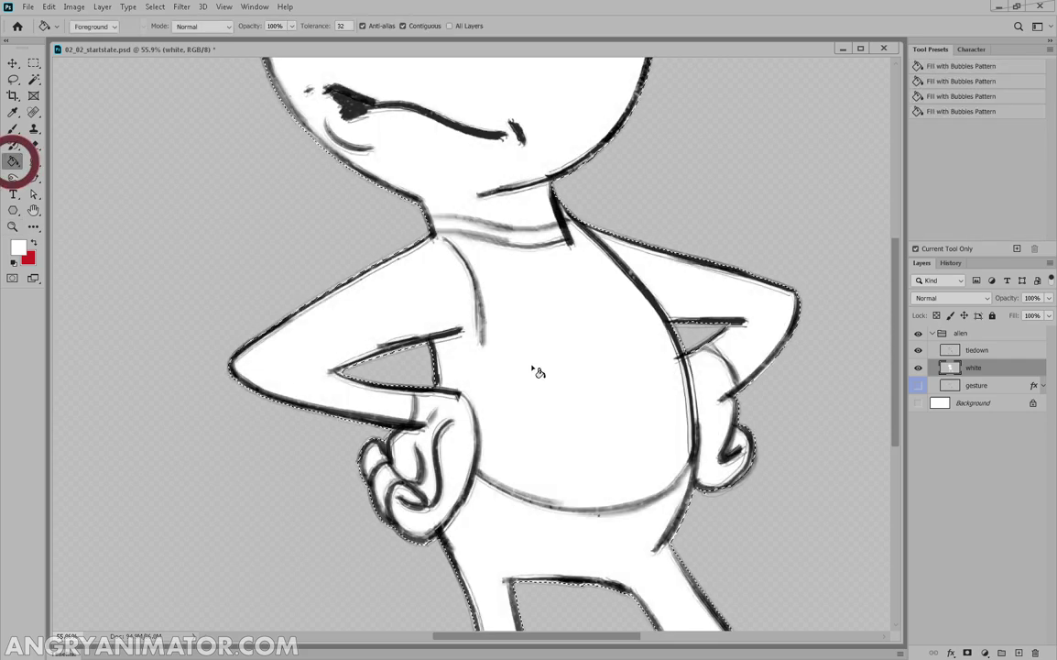
key(ctrl+d)
Step: Erase the white spilling past the jaw and neck outline, using the soft 40x 100% eraser preset
key(z)
drag(538, 370, 503, 246)
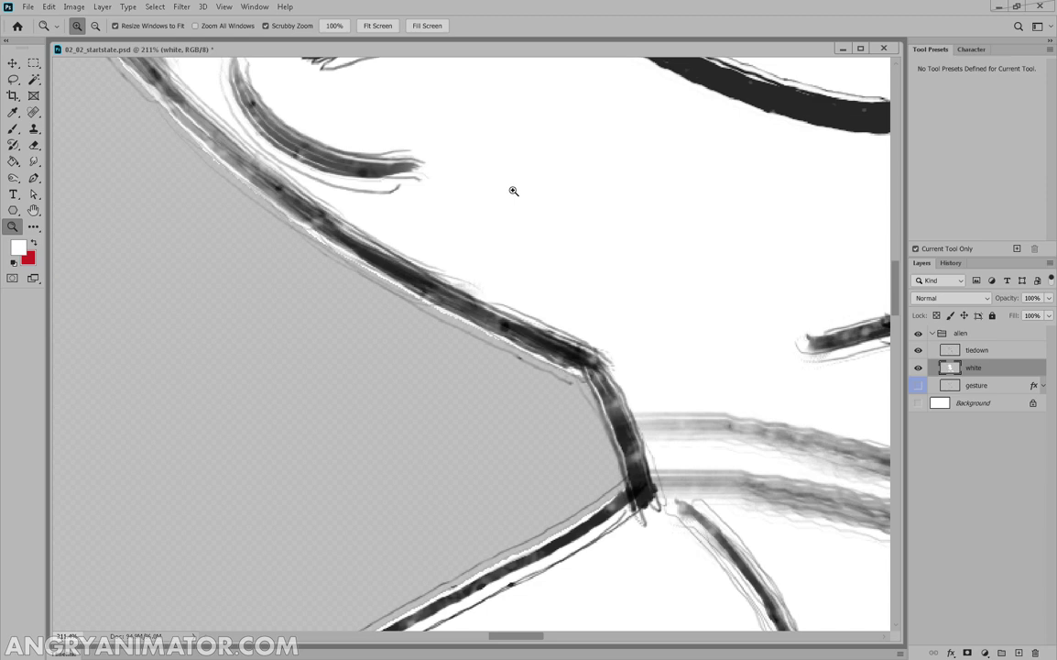
drag(514, 191, 491, 256)
click(34, 147)
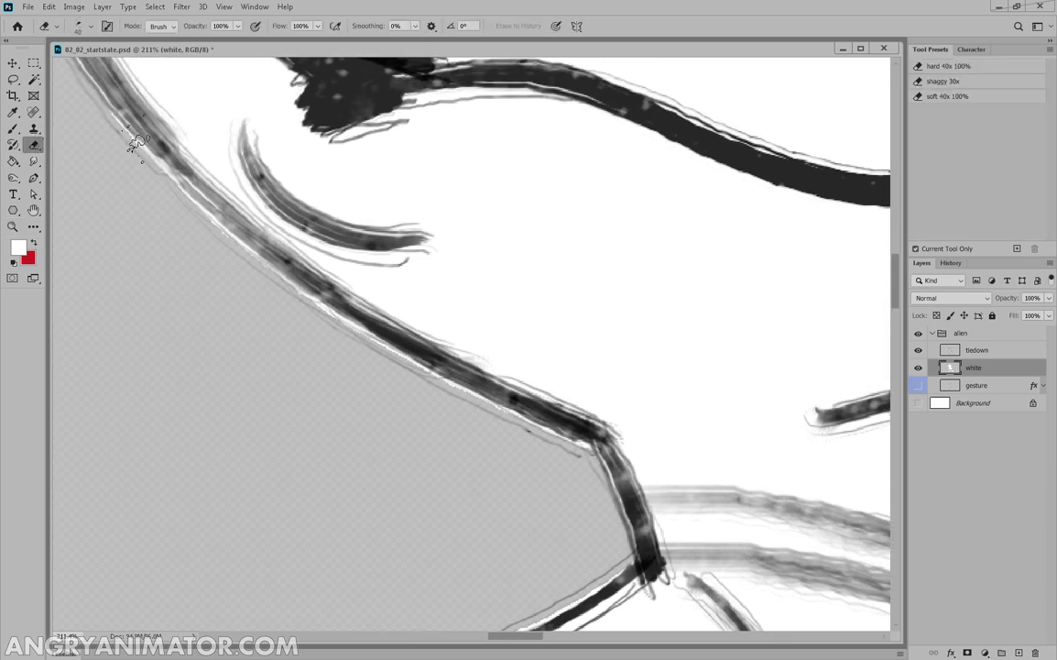
mouse_move(138, 142)
mouse_down()
mouse_move(213, 213)
mouse_move(227, 256)
mouse_move(266, 264)
mouse_move(566, 488)
mouse_up()
click(952, 96)
drag(424, 314, 633, 581)
right_click(306, 154)
drag(243, 277, 337, 395)
Step: Examine the edges of the white fill around the whole alien, including the hips and tops of the legs
key(z)
drag(592, 362, 499, 423)
drag(749, 426, 617, 276)
scroll(700, 408, down, 3)
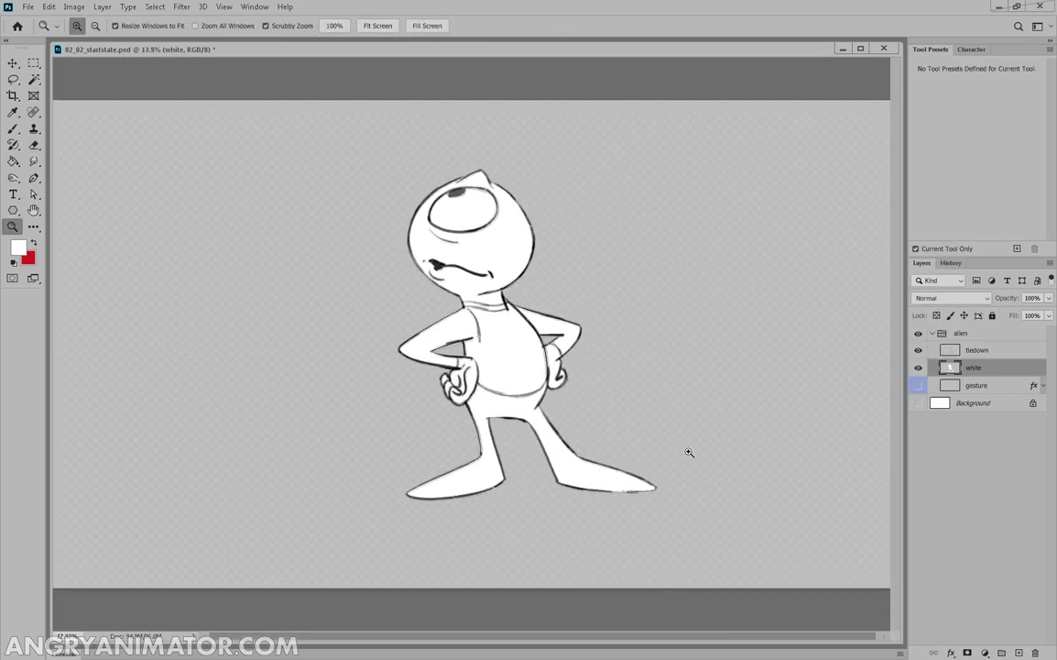
scroll(687, 453, up, 12)
scroll(652, 241, up, 2)
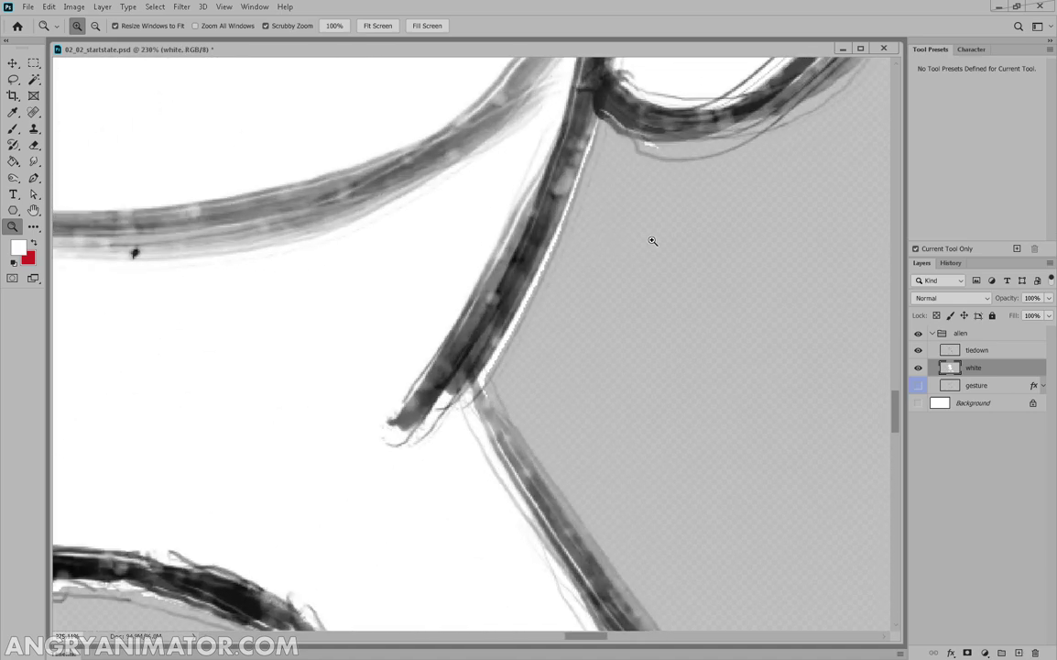
scroll(591, 116, down, 12)
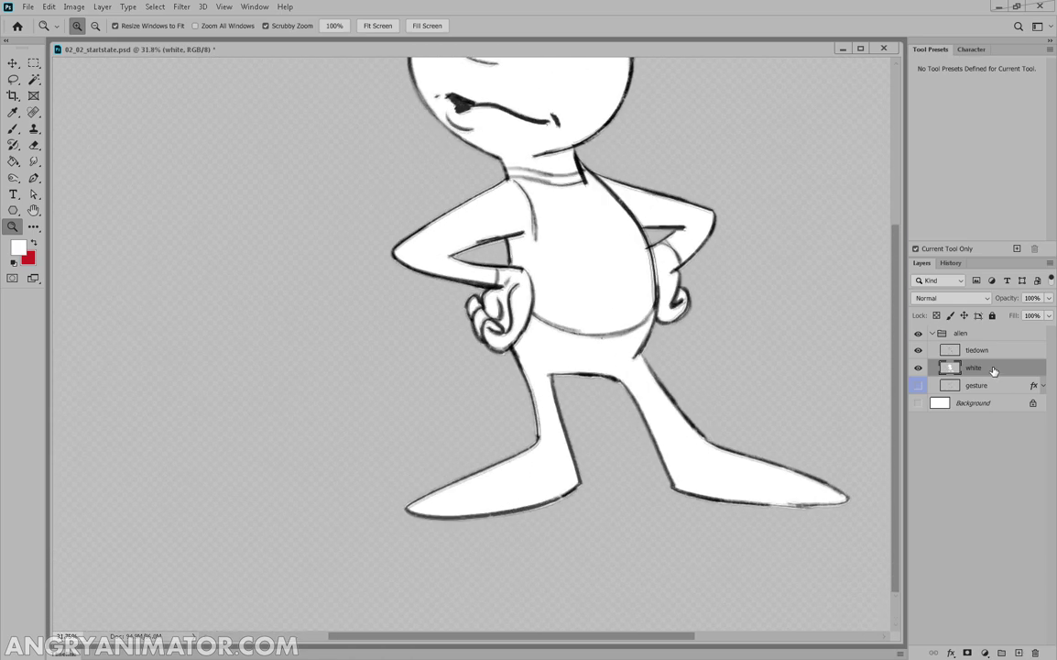
Step: Try a white stroke inside the head outline with the 04 solid 15x brush preset on the tiedown layer, and undo it
click(976, 350)
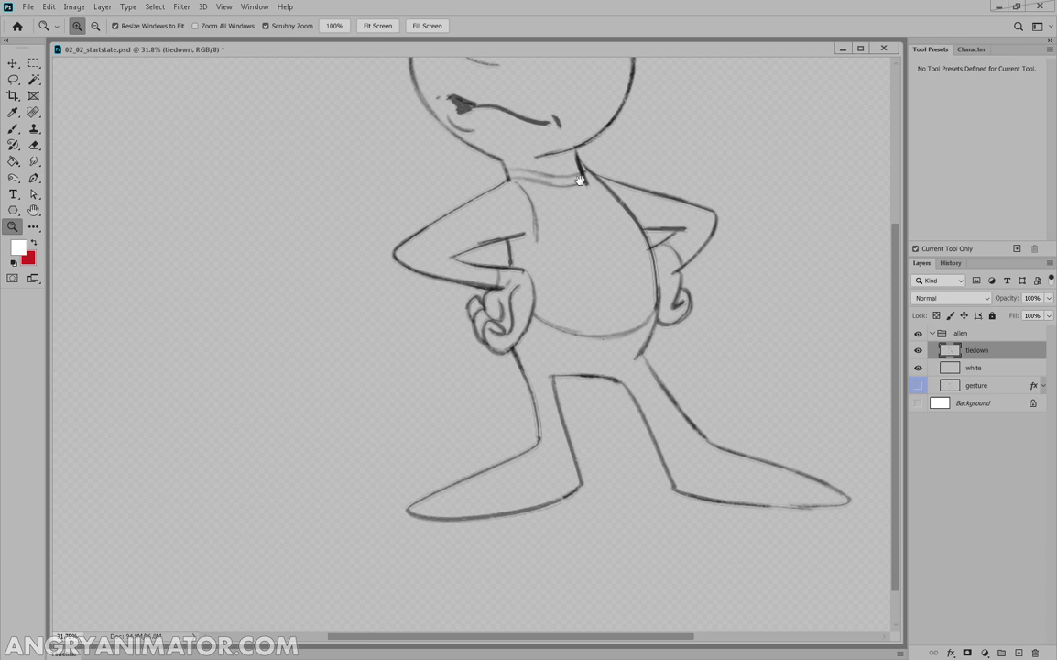
scroll(457, 223, up, 5)
scroll(457, 223, up, 6)
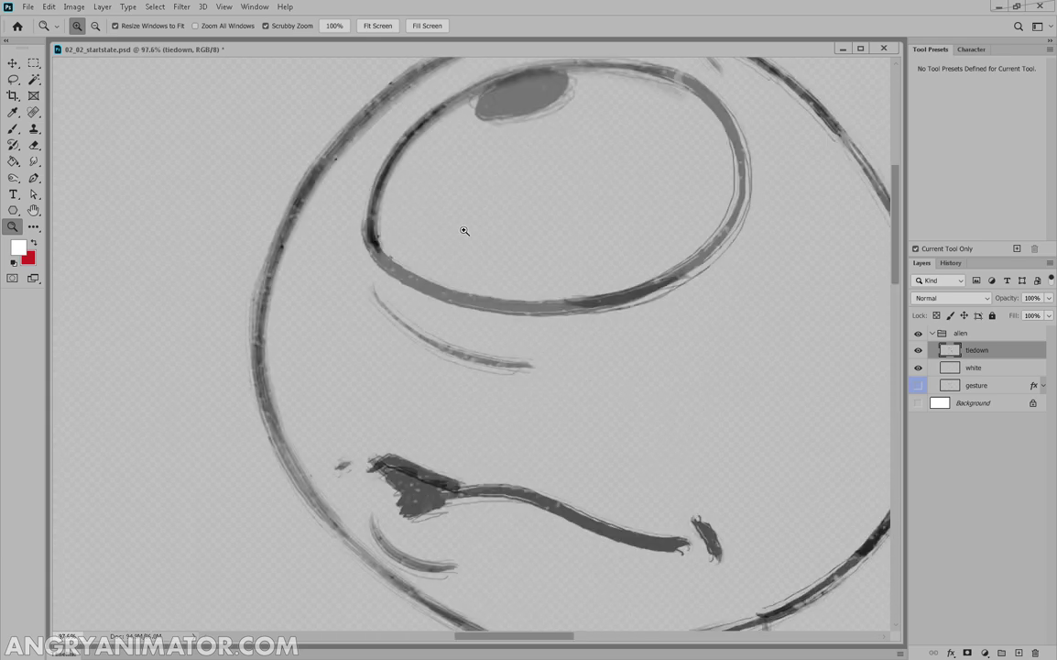
click(13, 130)
click(949, 127)
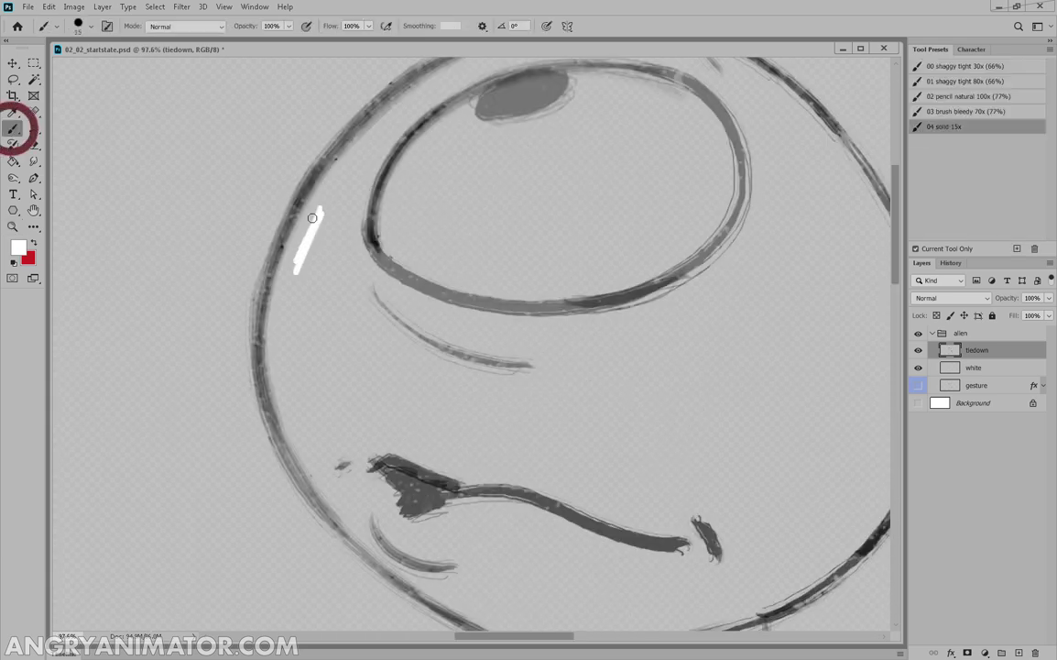
drag(313, 218, 287, 267)
key(ctrl+z)
Step: On the white layer, build a Lasso selection along the inside of the head outline from the cheek up to the pointed crest
click(14, 80)
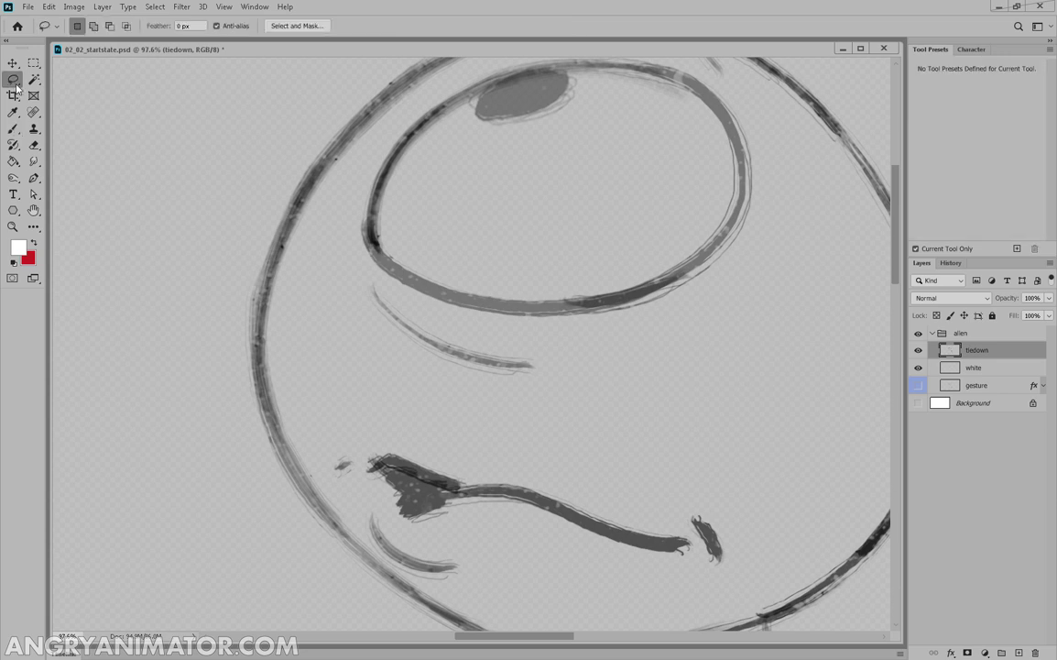
click(975, 370)
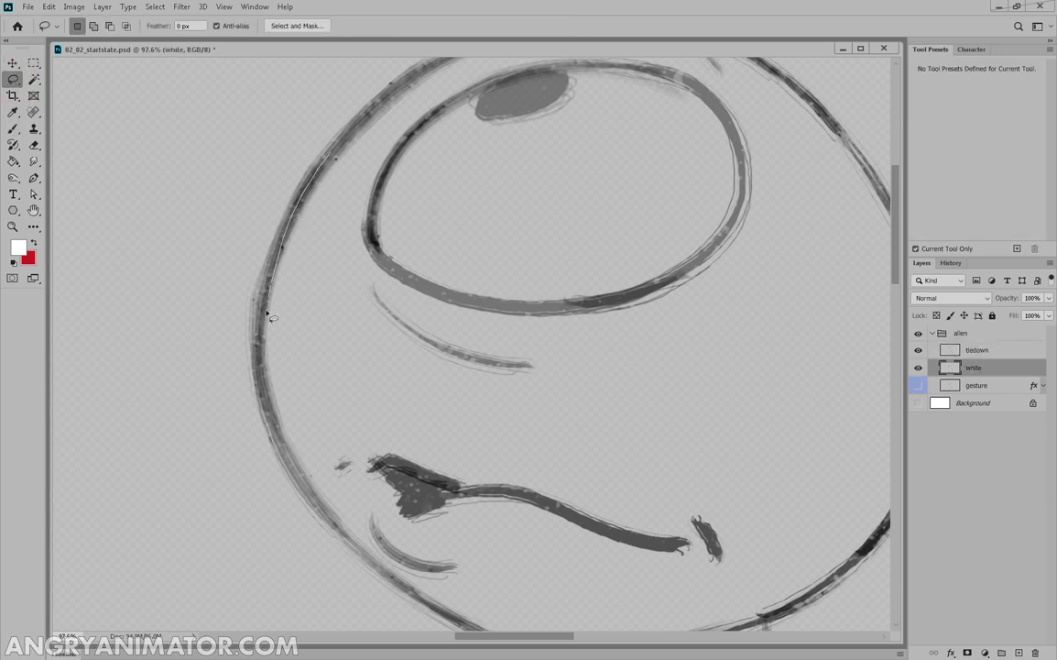
drag(325, 422, 401, 394)
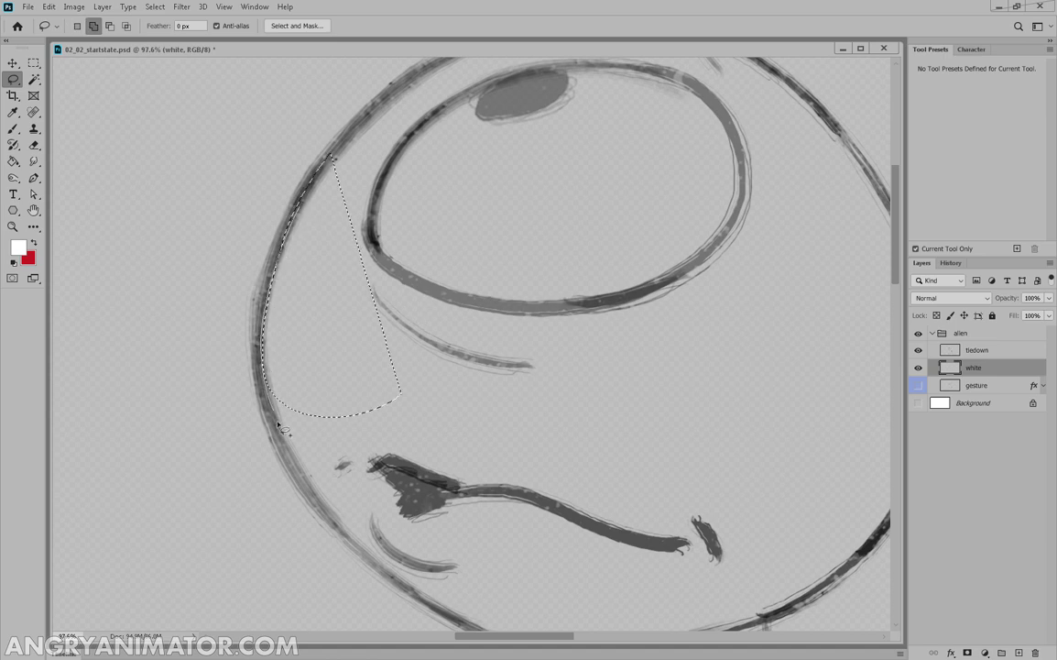
mouse_move(279, 424)
mouse_down()
mouse_move(279, 406)
mouse_move(298, 469)
mouse_up()
mouse_move(372, 565)
mouse_down()
mouse_move(573, 200)
mouse_move(275, 377)
mouse_up()
drag(552, 156, 556, 309)
mouse_move(327, 325)
mouse_down()
mouse_move(576, 165)
mouse_move(613, 469)
mouse_up()
drag(604, 463, 299, 475)
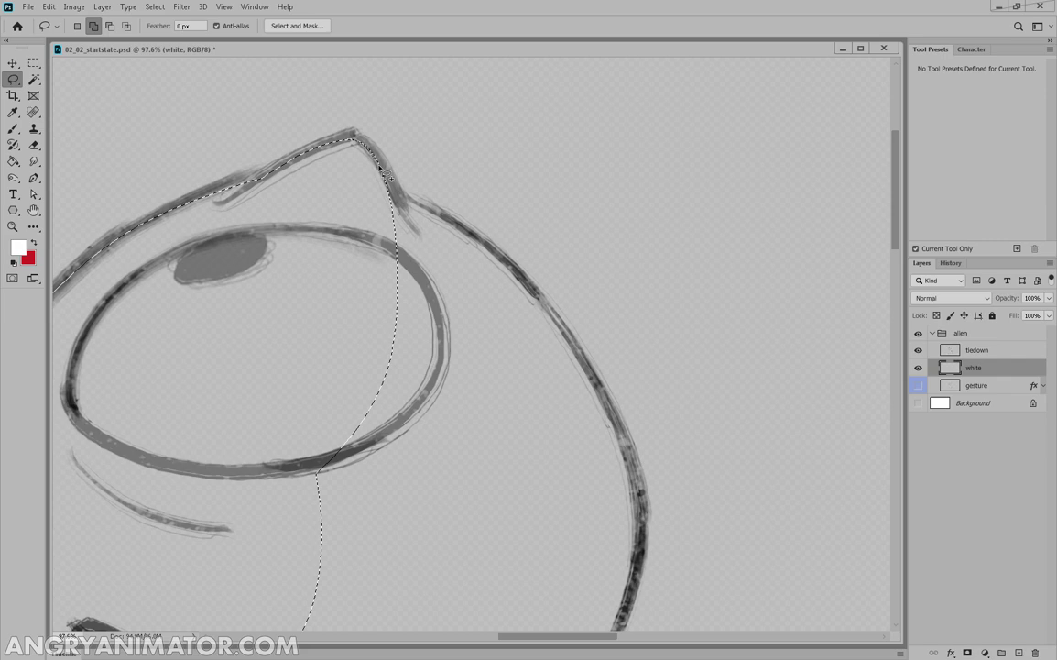
Step: Extend the Lasso selection down the far side of the head and around the body outline until the whole alien is enclosed
drag(390, 183, 301, 495)
drag(316, 485, 295, 285)
mouse_move(528, 94)
mouse_down()
mouse_move(532, 477)
mouse_move(248, 431)
mouse_up()
drag(275, 439, 399, 216)
mouse_move(719, 184)
mouse_down()
mouse_move(316, 316)
mouse_move(542, 375)
mouse_move(515, 119)
mouse_move(694, 194)
mouse_move(487, 233)
mouse_move(276, 236)
mouse_move(583, 65)
mouse_move(635, 201)
mouse_move(318, 288)
mouse_move(458, 263)
mouse_up()
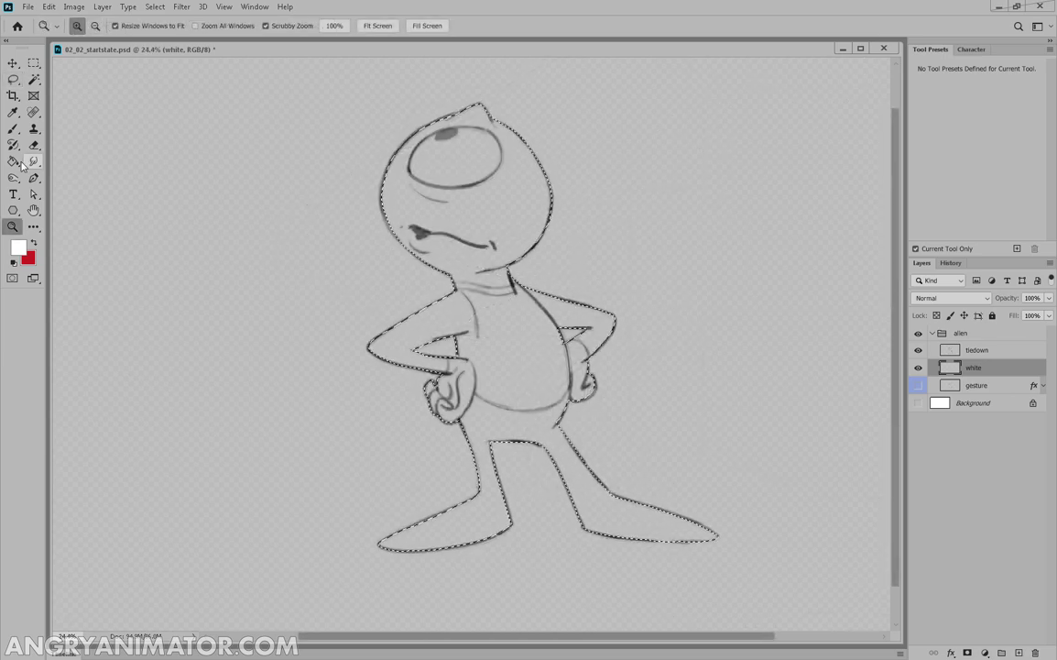
Step: Fill the selected alien silhouette with white using the Paint Bucket and deselect it
click(16, 162)
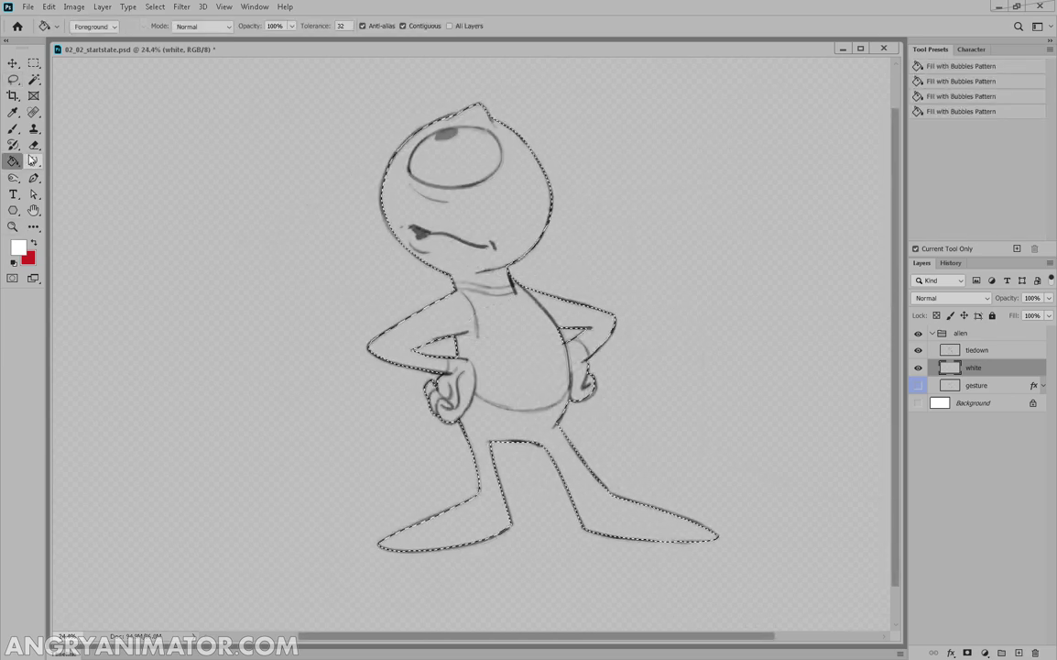
click(541, 365)
key(ctrl+d)
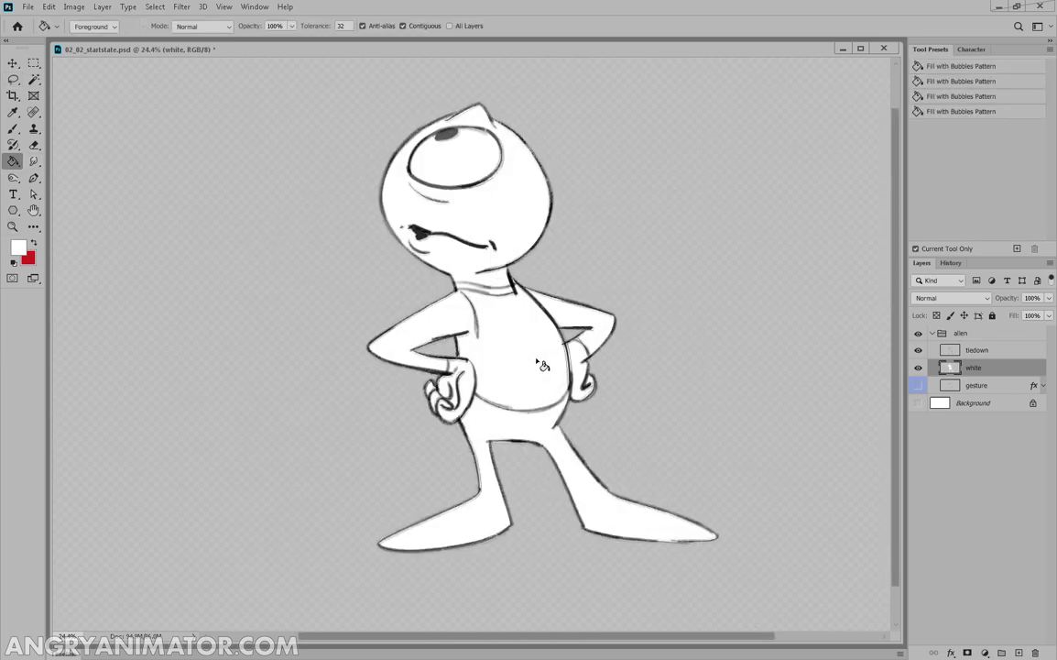
Step: Add five new empty layers directly above the white layer, beneath the tiedown layer
key(z)
drag(544, 333, 553, 308)
drag(465, 203, 518, 240)
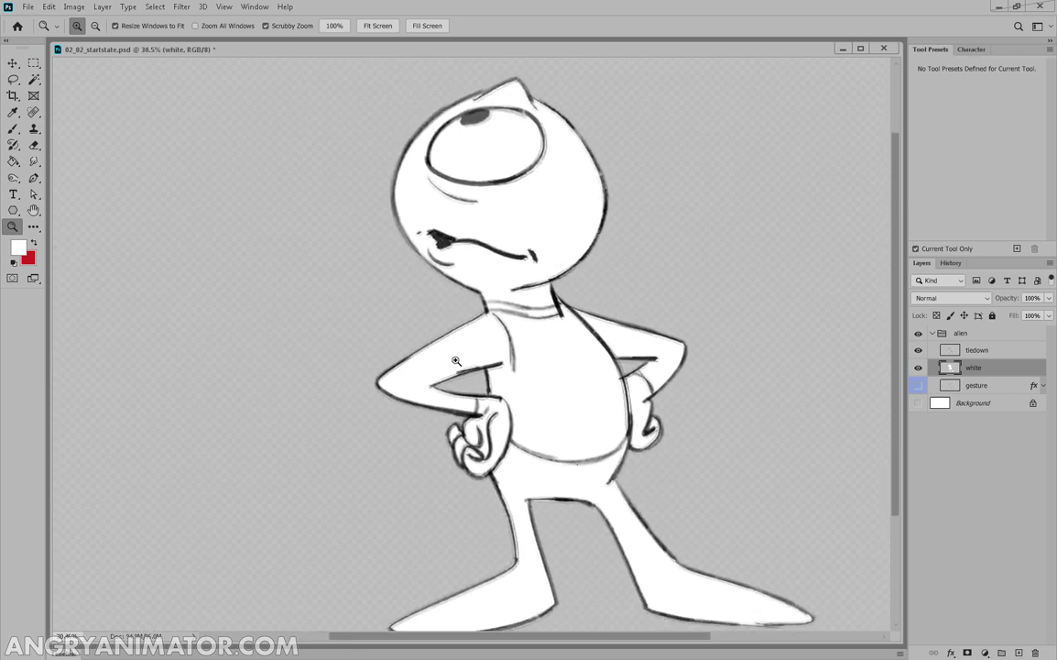
drag(455, 359, 507, 378)
drag(722, 400, 601, 440)
drag(718, 487, 680, 453)
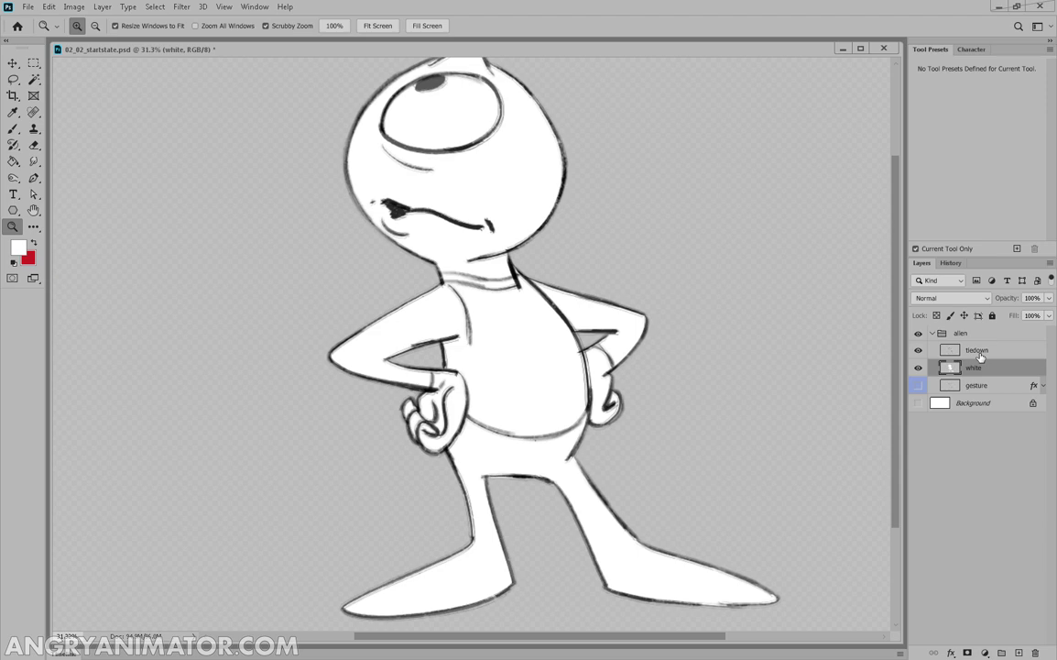
click(1020, 652)
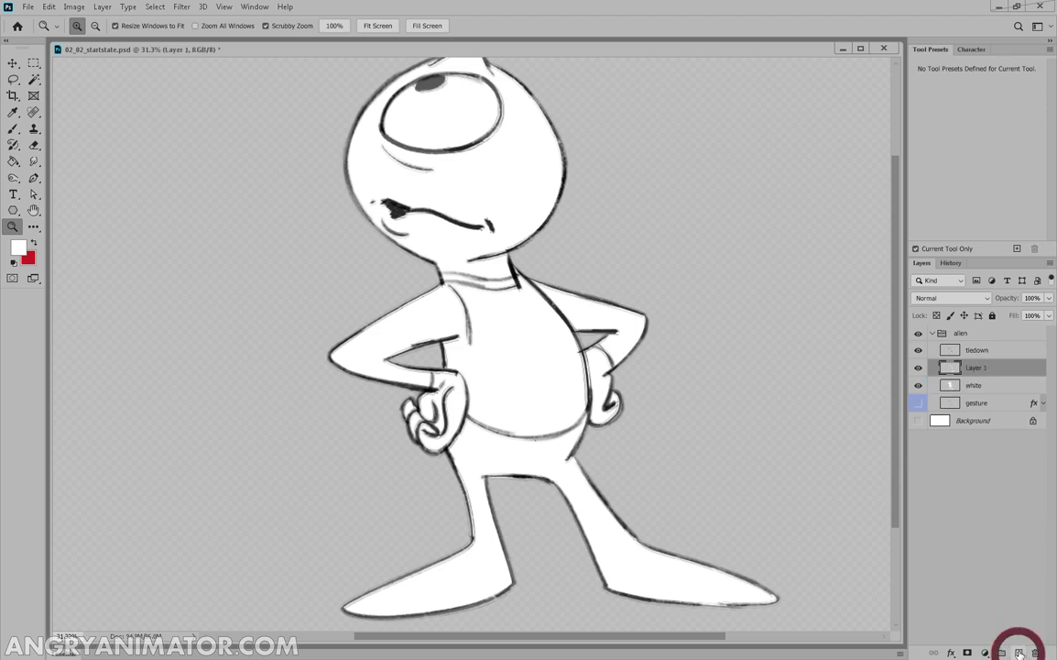
click(1020, 652)
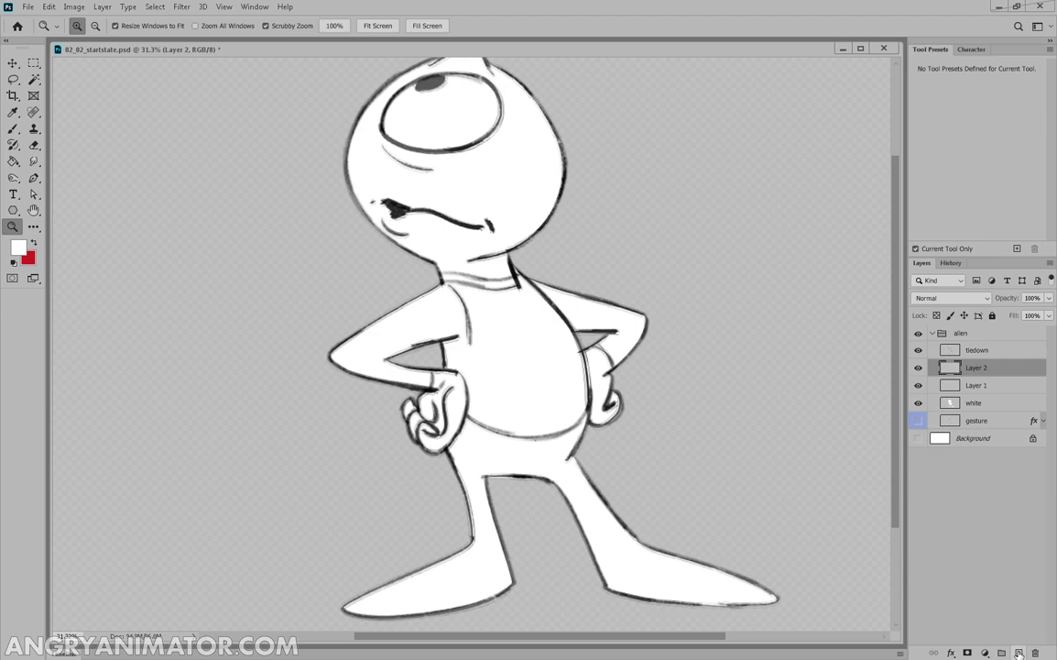
click(1020, 653)
click(1019, 653)
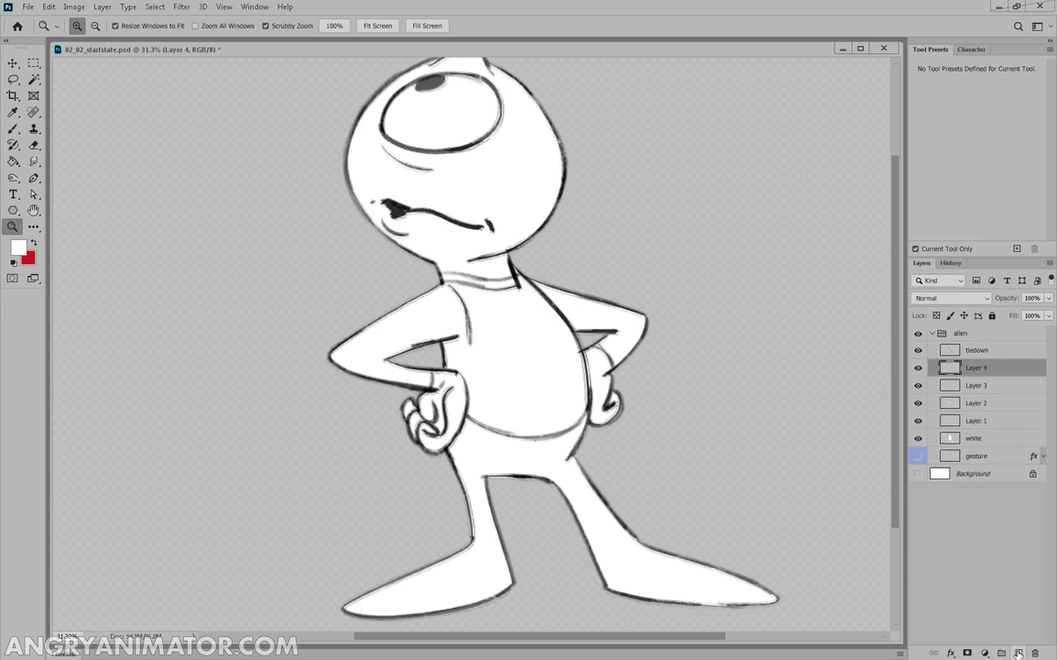
click(1019, 653)
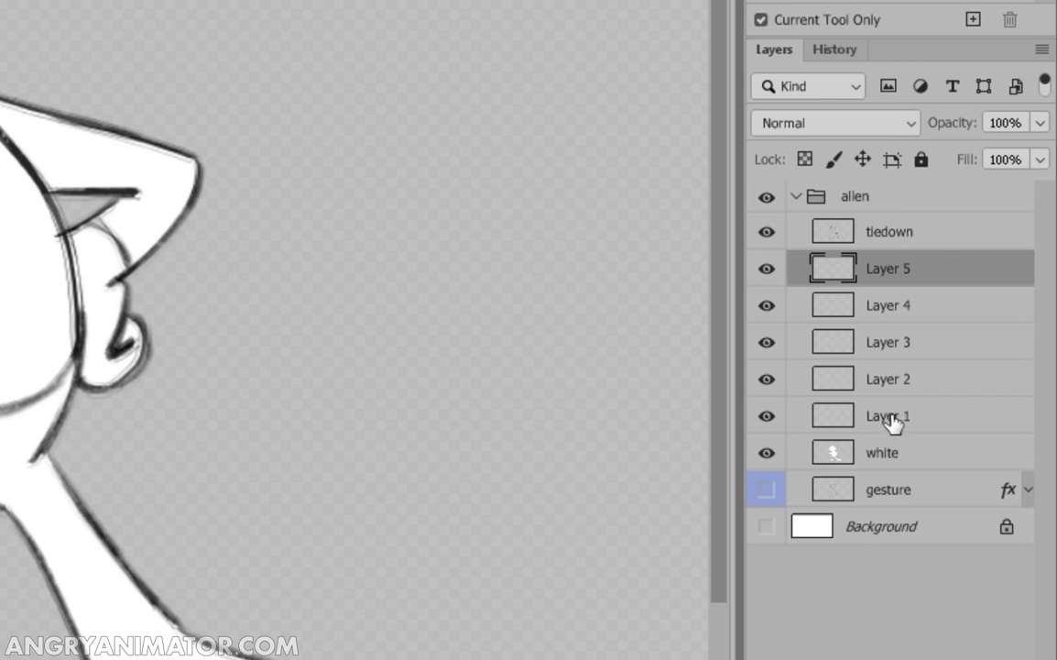
Step: Clip Layer 1 through Layer 5 to the white layer with clipping masks
click(893, 420)
alt+click(898, 431)
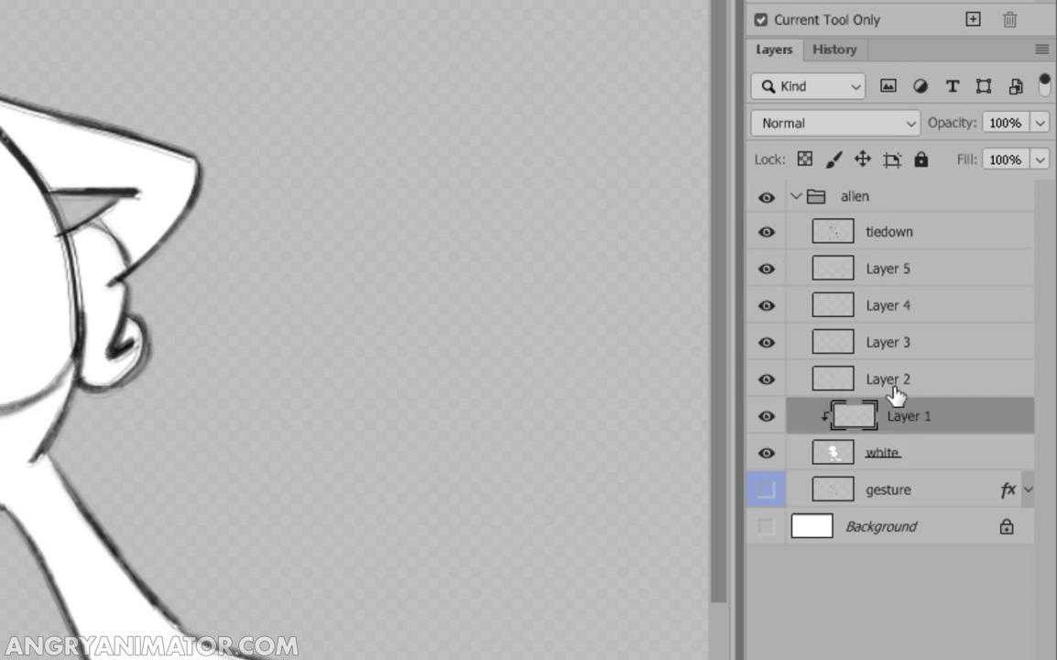
click(903, 383)
alt+click(907, 383)
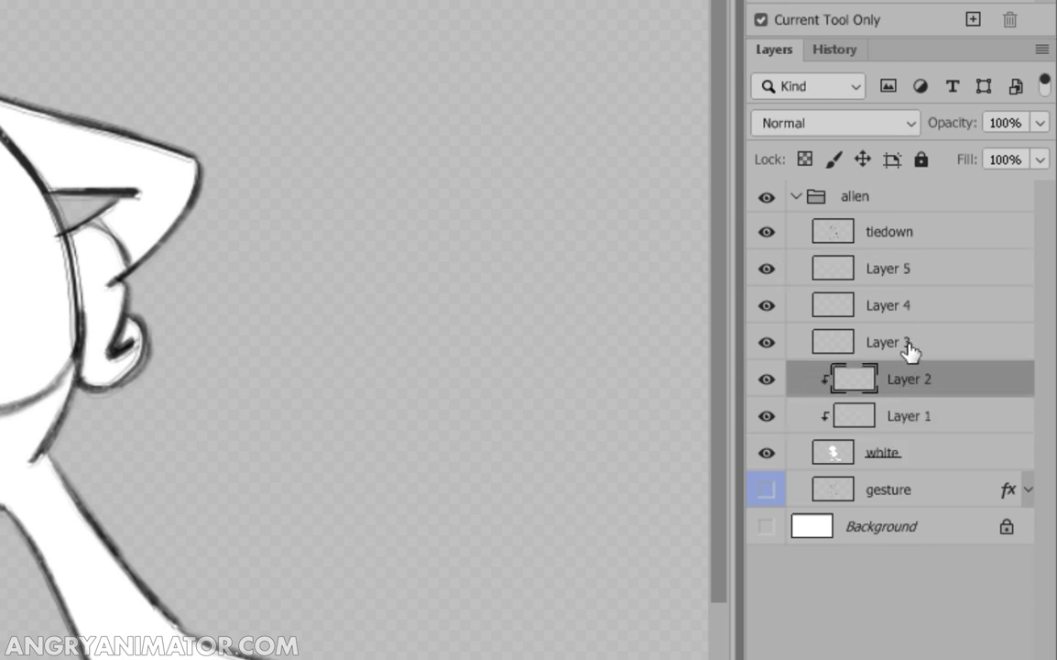
alt+click(902, 356)
click(911, 307)
alt+click(917, 307)
click(902, 271)
alt+click(907, 279)
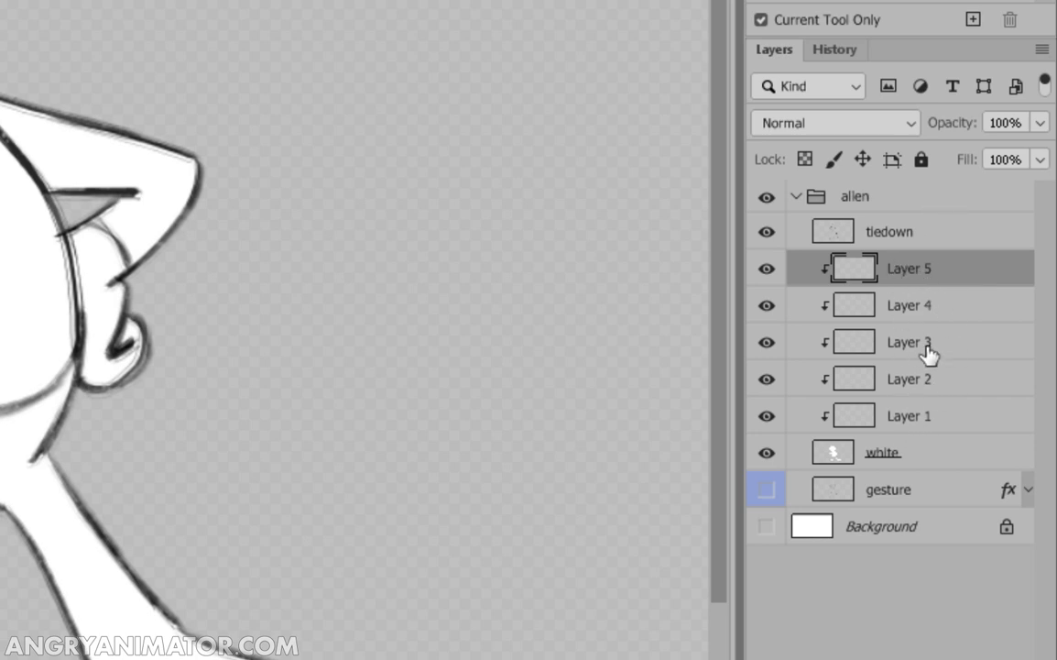
Step: Rename Layer 5 as skin and move it one level down, beneath Layer 4
click(838, 463)
click(909, 421)
double_click(900, 268)
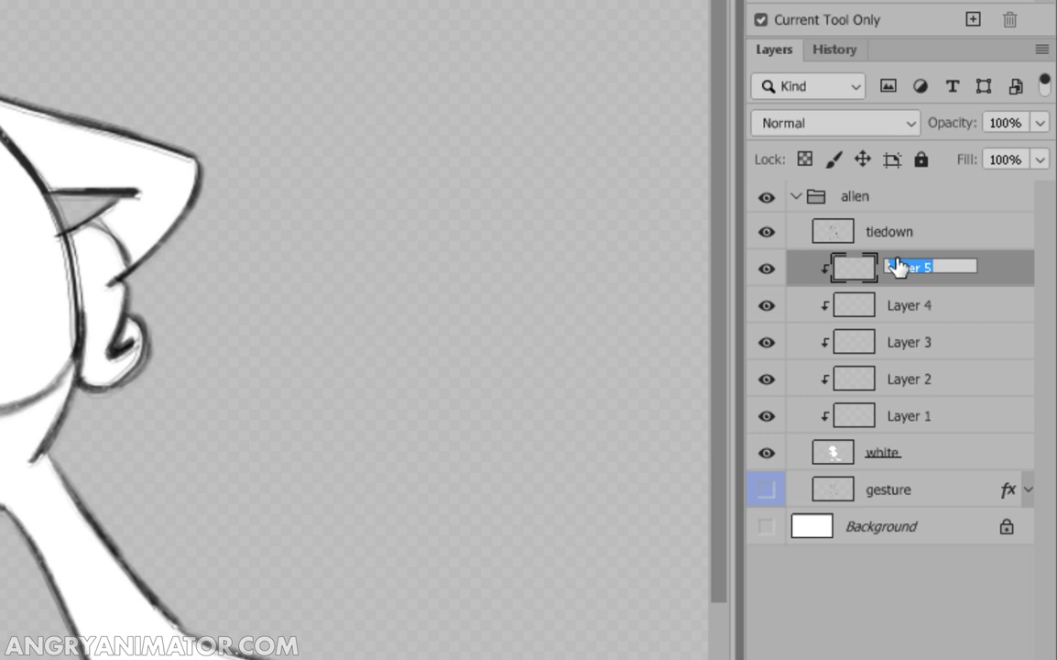
text(skin)
key(Return)
key(ctrl+[)
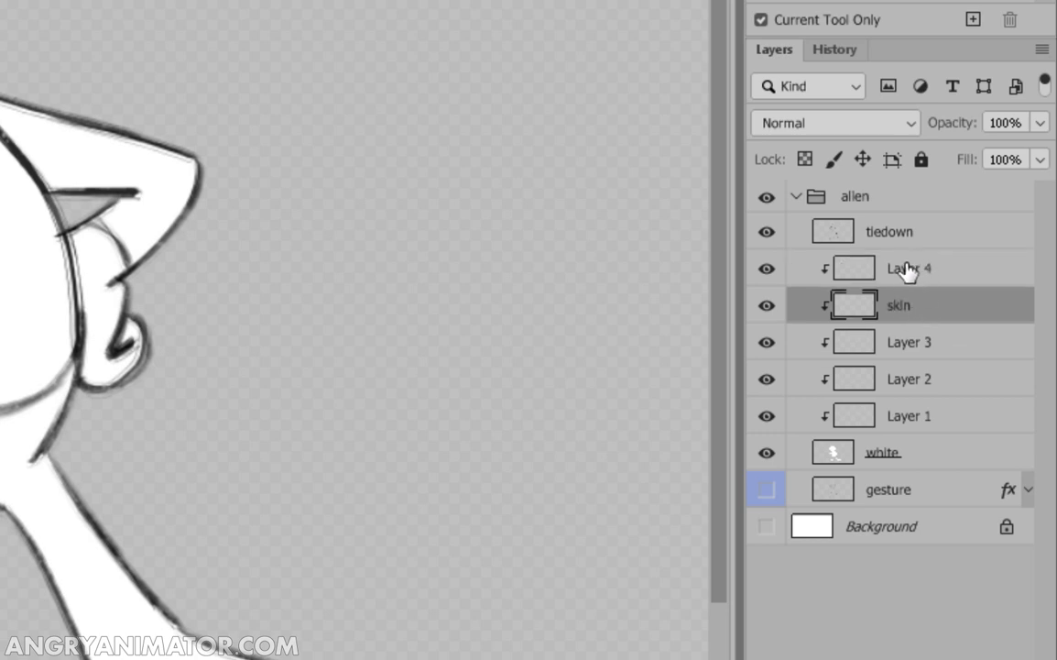
Step: Rename Layer 4 as eye and Layer 3 as shirt
double_click(906, 268)
text(eye)
key(Return)
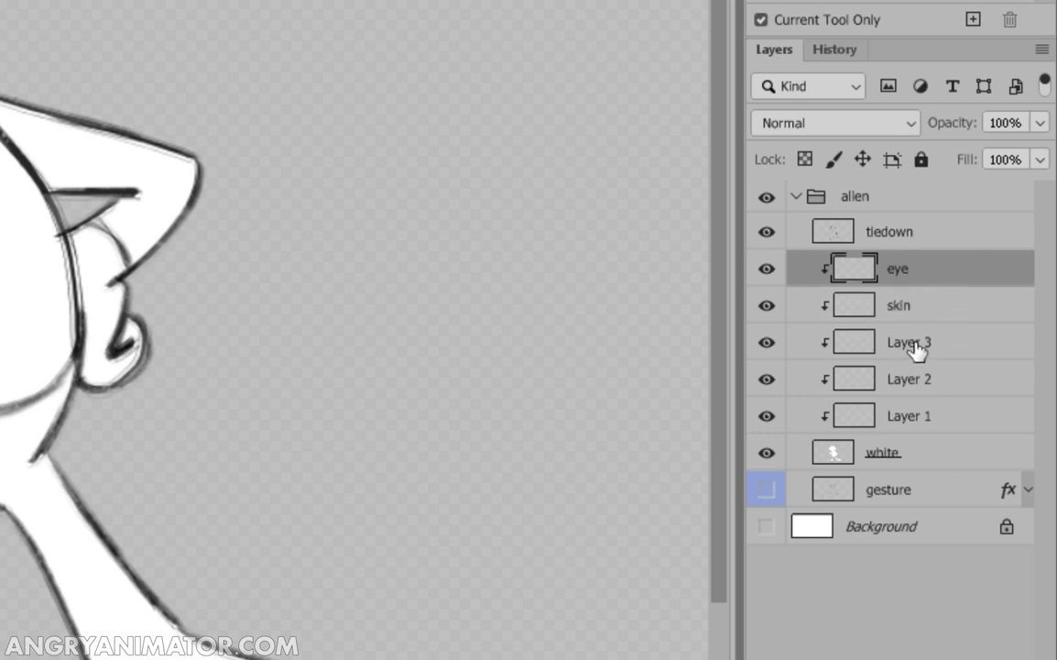
double_click(909, 341)
text(shirt)
key(Return)
Step: Rename Layer 2 as collar and Layer 1 as trousers
double_click(903, 379)
text(collar)
key(Return)
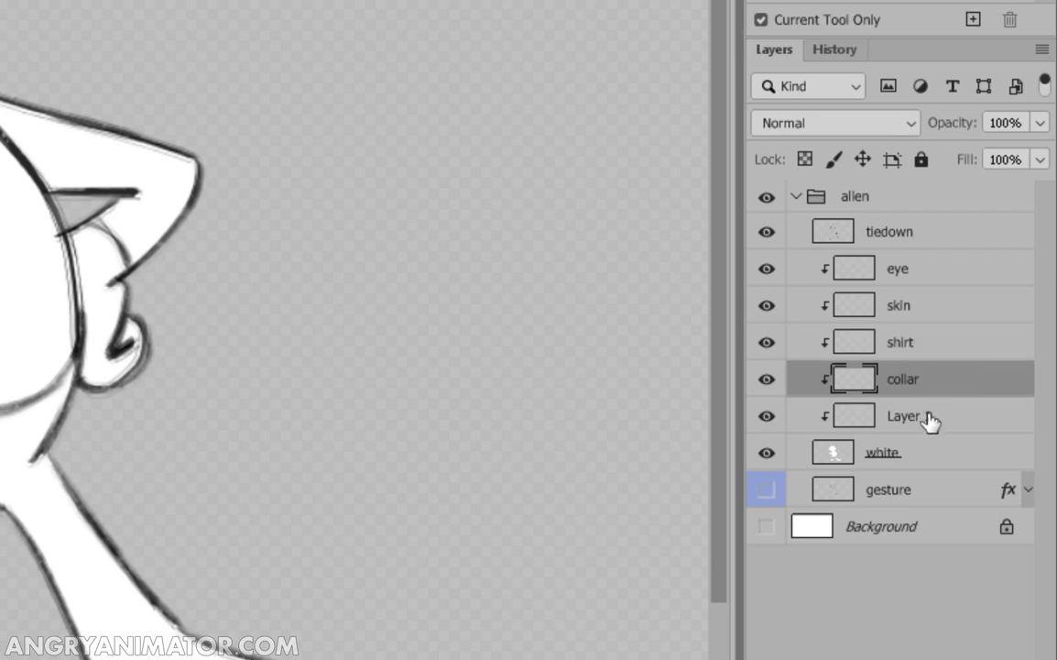
double_click(920, 417)
text(trousers)
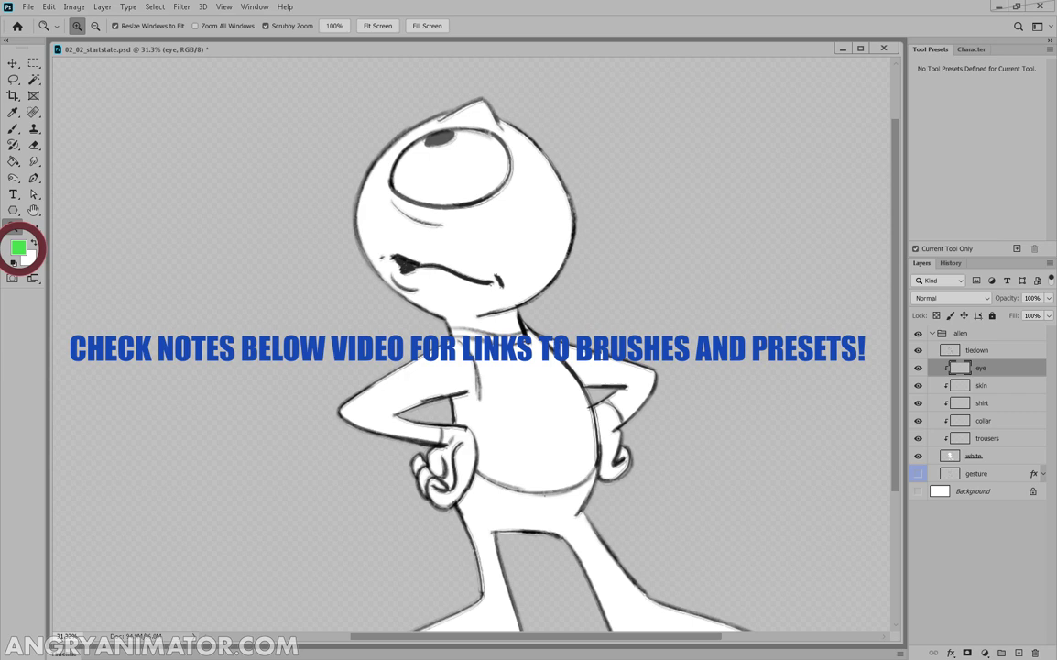
Step: Try painting green over the upper part of the head on the eye layer, and undo the strokes
click(15, 131)
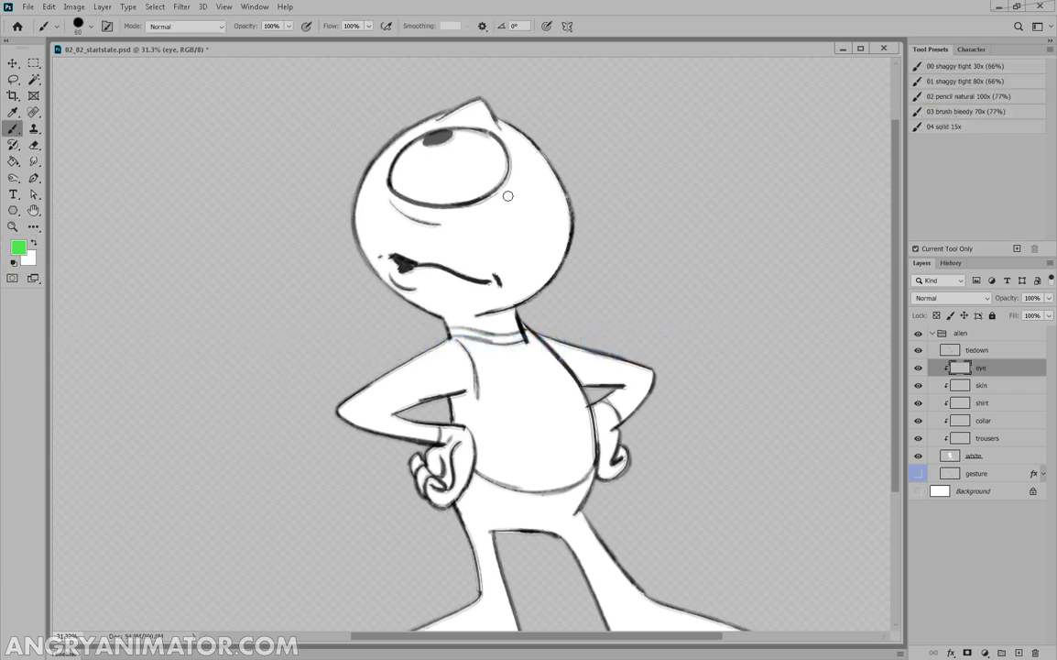
mouse_move(516, 183)
mouse_down()
mouse_move(495, 202)
mouse_move(512, 200)
mouse_move(517, 169)
mouse_move(505, 158)
mouse_move(453, 185)
mouse_move(435, 146)
mouse_move(503, 103)
mouse_move(463, 129)
mouse_up()
key(bracketright)
key(bracketright)
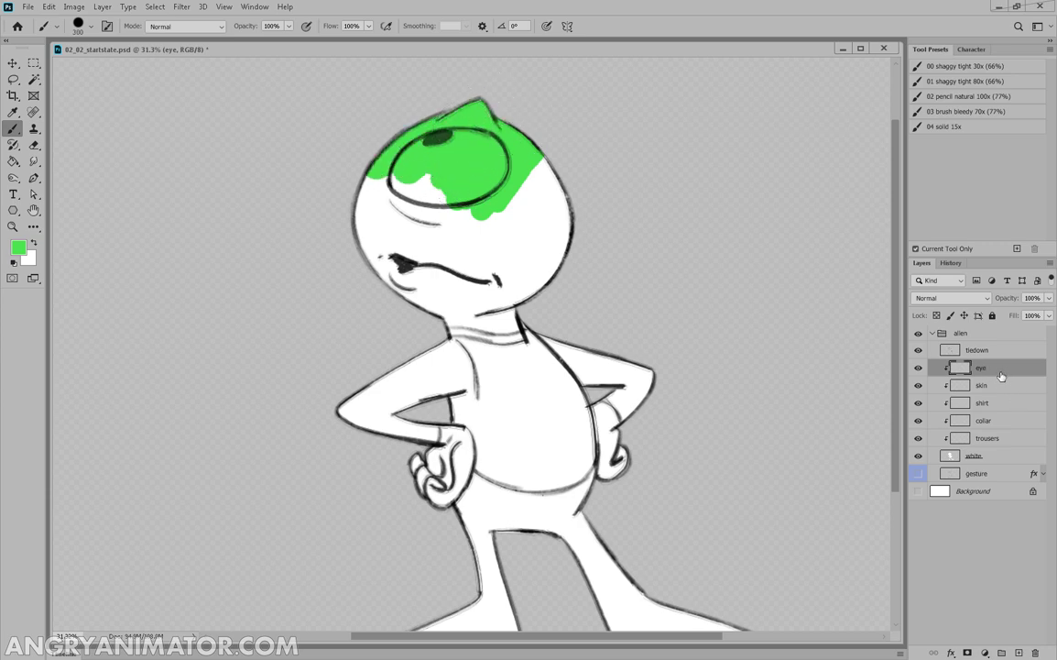
key(ctrl+z)
key(ctrl+z)
key(ctrl+z)
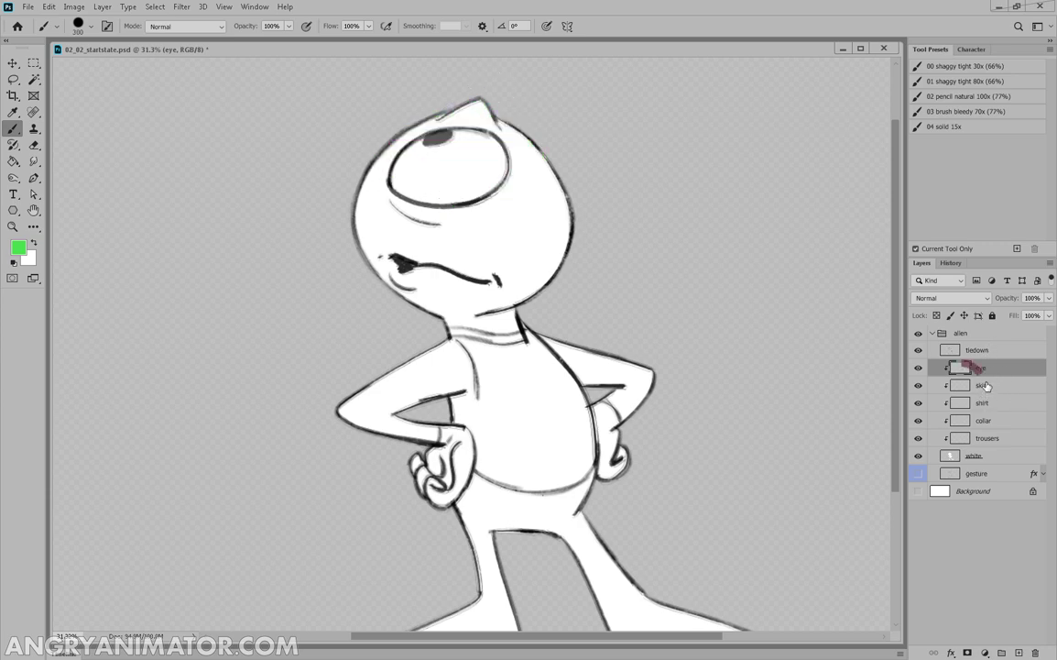
Step: On the skin layer, paint the alien's head, neck and both hands green, adjusting the brush size for the smaller areas
click(983, 385)
key(bracketright)
mouse_move(513, 146)
mouse_down()
mouse_move(367, 188)
mouse_move(386, 261)
mouse_move(626, 247)
mouse_move(436, 307)
mouse_move(515, 328)
mouse_up()
key(bracketleft)
key(bracketleft)
key(bracketleft)
drag(441, 431, 442, 495)
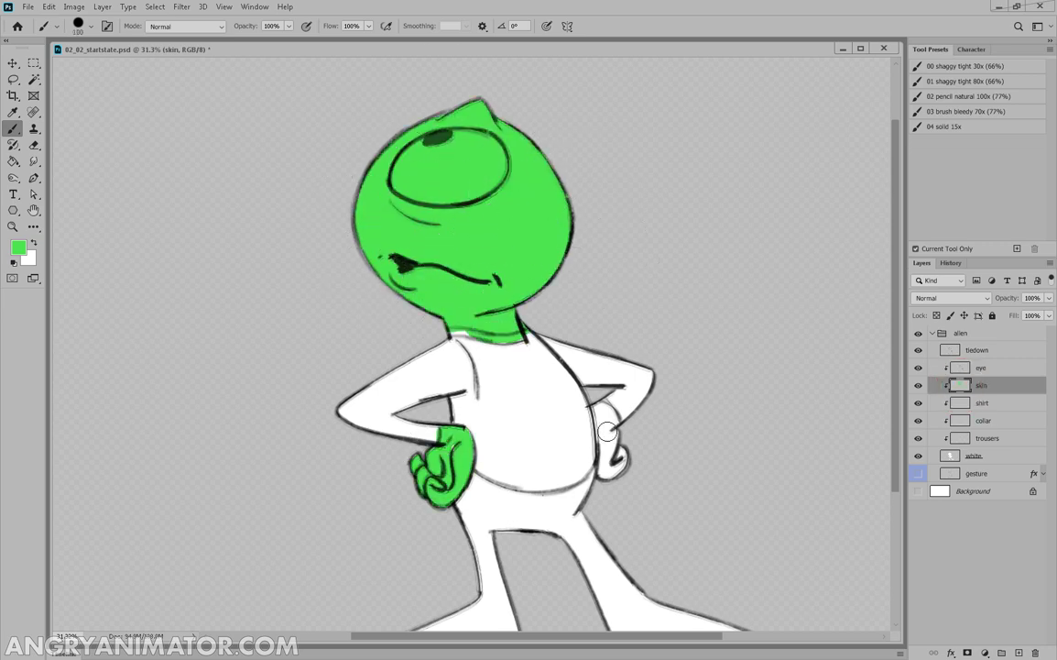
drag(600, 415, 640, 466)
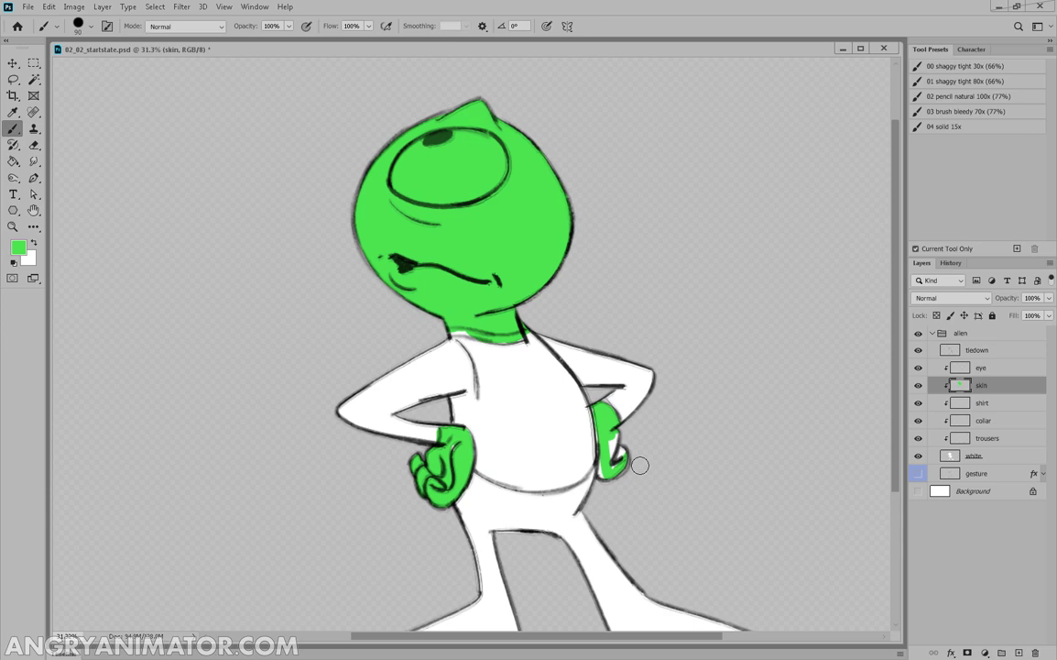
Step: Release the skin layer from its clipping mask to check the overspill, and clip the skin and eye layers back to white
alt+click(988, 393)
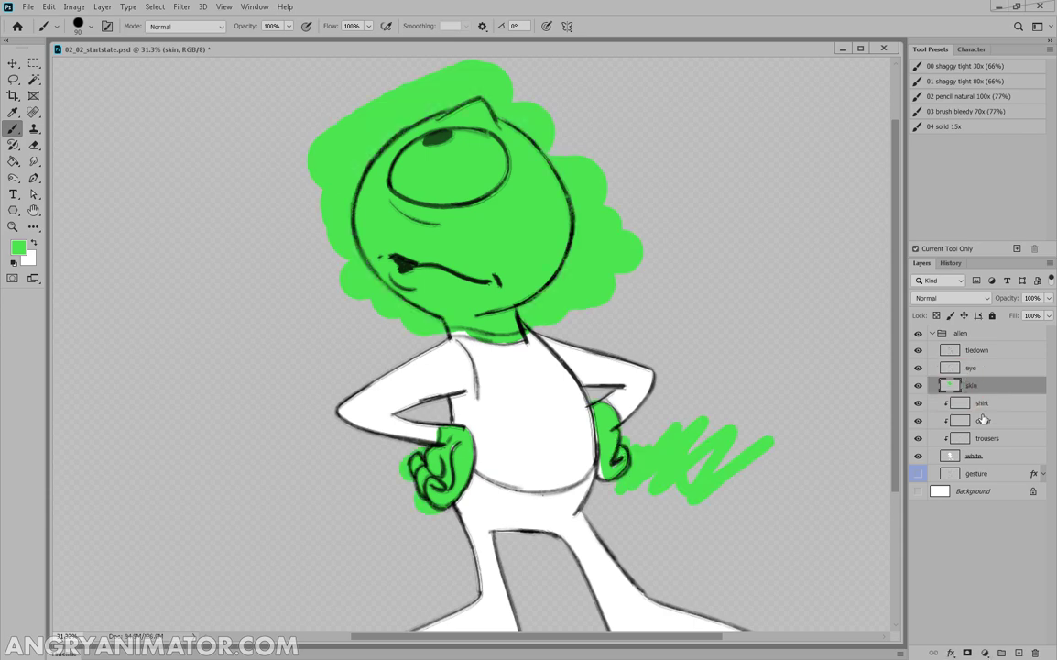
alt+click(985, 387)
alt+click(988, 370)
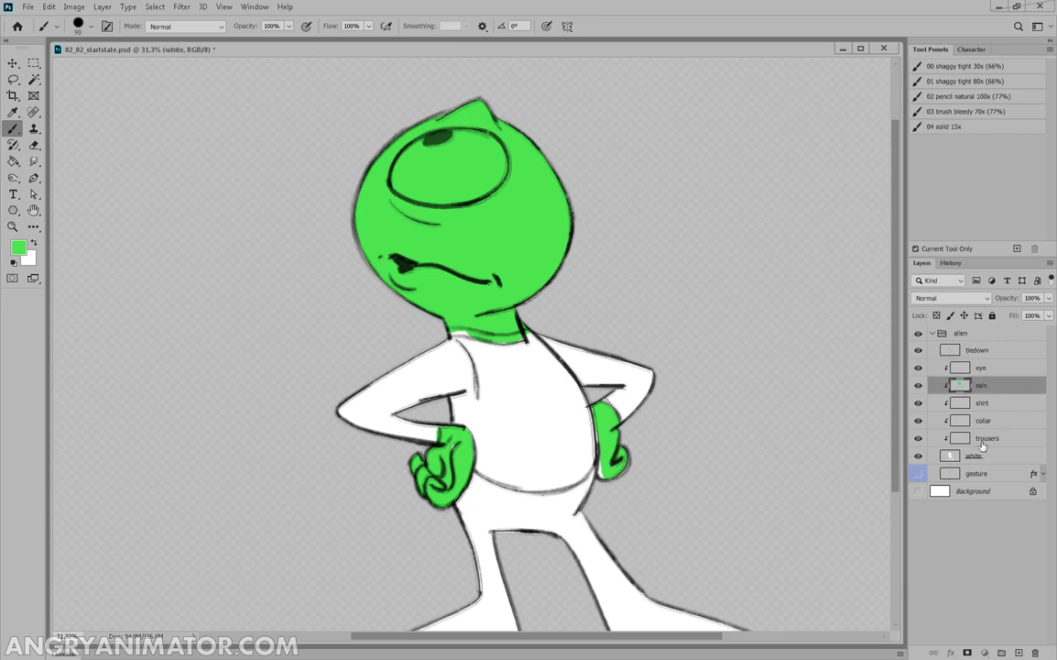
Step: Erase the green overspill at the neckline on the skin layer, and paint the eye pale green (b1efb7) on the eye layer
click(37, 146)
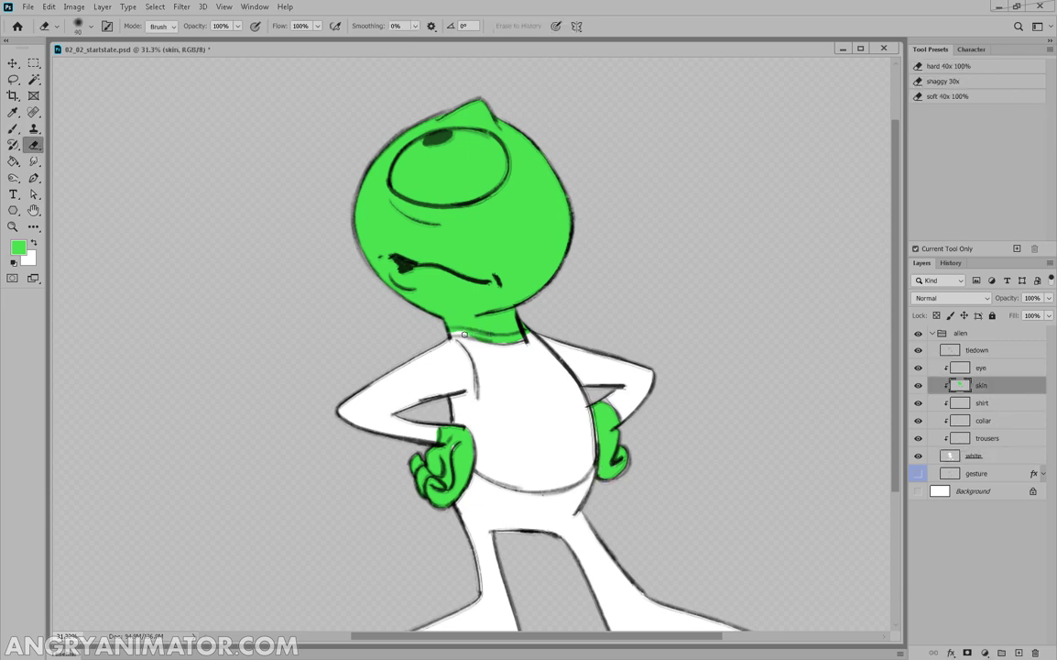
click(989, 368)
click(22, 246)
click(712, 462)
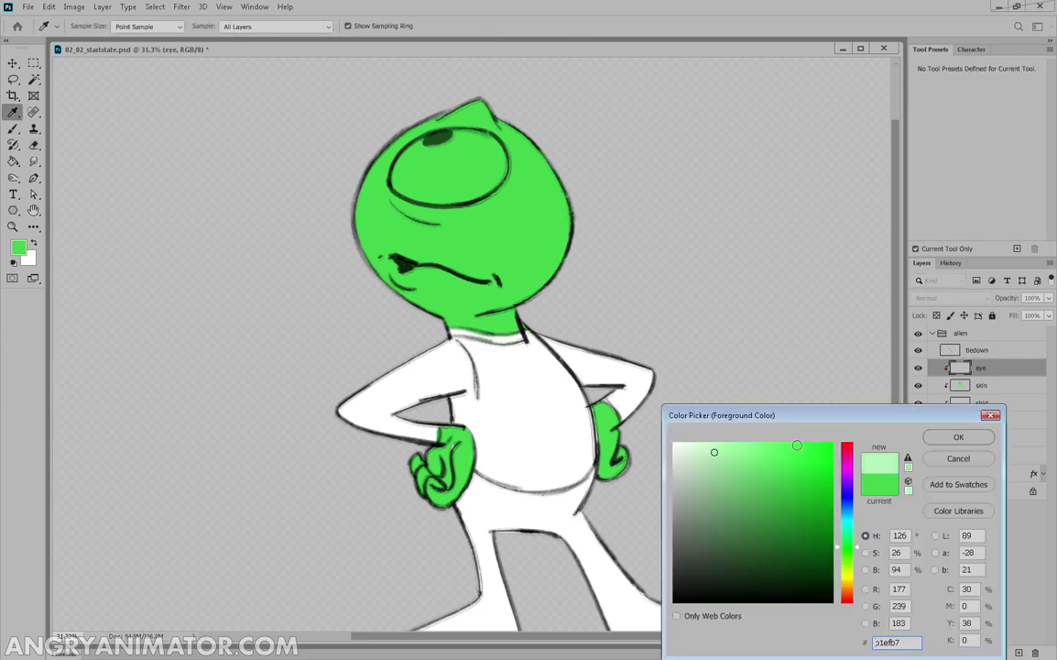
click(958, 437)
key(b)
key(bracketright)
key(bracketright)
key(bracketright)
key(bracketright)
key(bracketright)
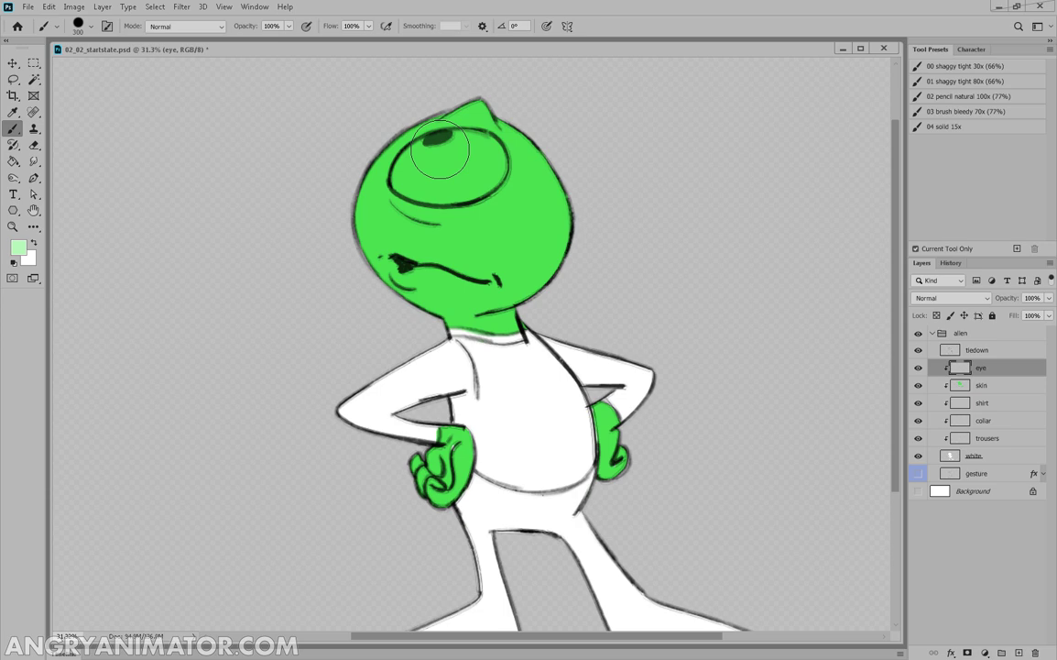
mouse_move(441, 154)
mouse_down()
mouse_move(481, 170)
mouse_move(472, 145)
mouse_move(482, 174)
mouse_up()
Step: On the shirt layer, choose a strong blue and brush a first stroke across the shoulder and chest
key(space)
mouse_move(725, 478)
mouse_down()
mouse_move(769, 378)
mouse_move(747, 382)
mouse_up()
click(982, 402)
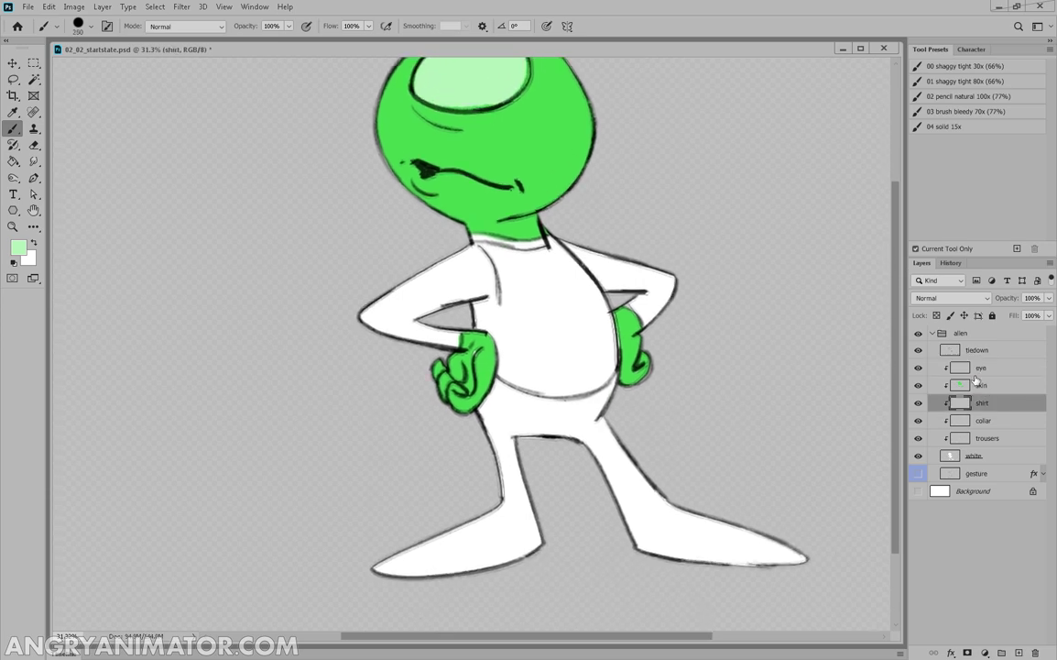
click(17, 250)
click(848, 500)
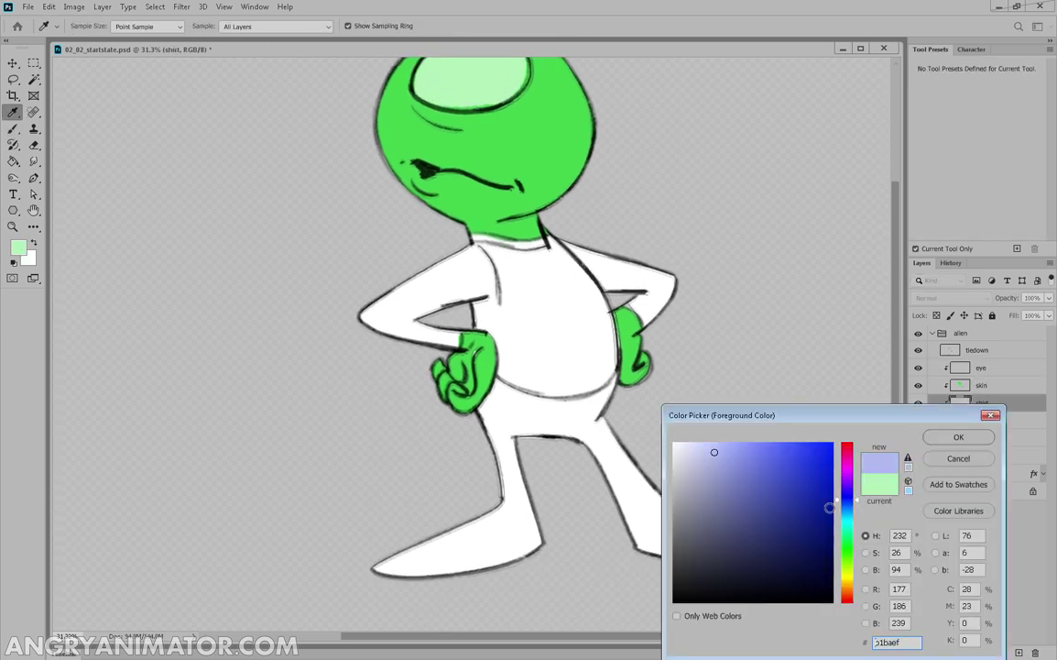
click(797, 472)
click(959, 436)
key(bracketright)
key(bracketright)
mouse_move(459, 265)
mouse_down()
mouse_move(495, 285)
mouse_move(435, 334)
mouse_move(393, 311)
mouse_move(451, 335)
mouse_move(469, 255)
mouse_move(563, 254)
mouse_up()
Step: Pick a softer blue and paint both sleeves and the whole torso on the shirt layer, reducing the brush size for tight areas
click(18, 247)
click(767, 472)
click(960, 436)
key(bracketleft)
key(bracketleft)
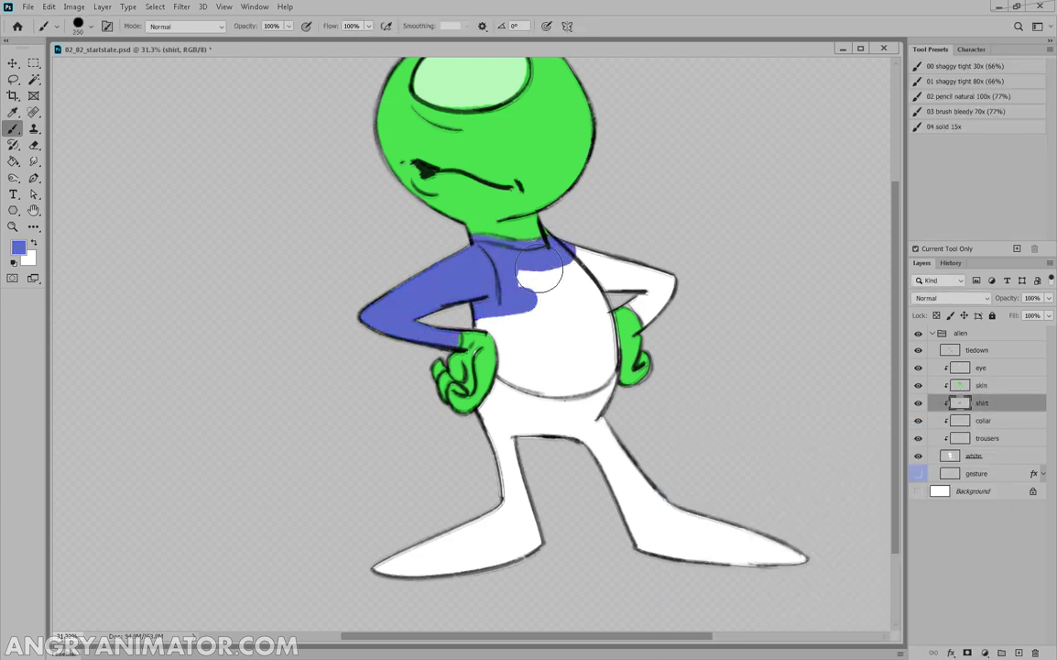
mouse_move(418, 200)
mouse_down()
mouse_move(618, 165)
mouse_move(668, 247)
mouse_up()
key(bracketleft)
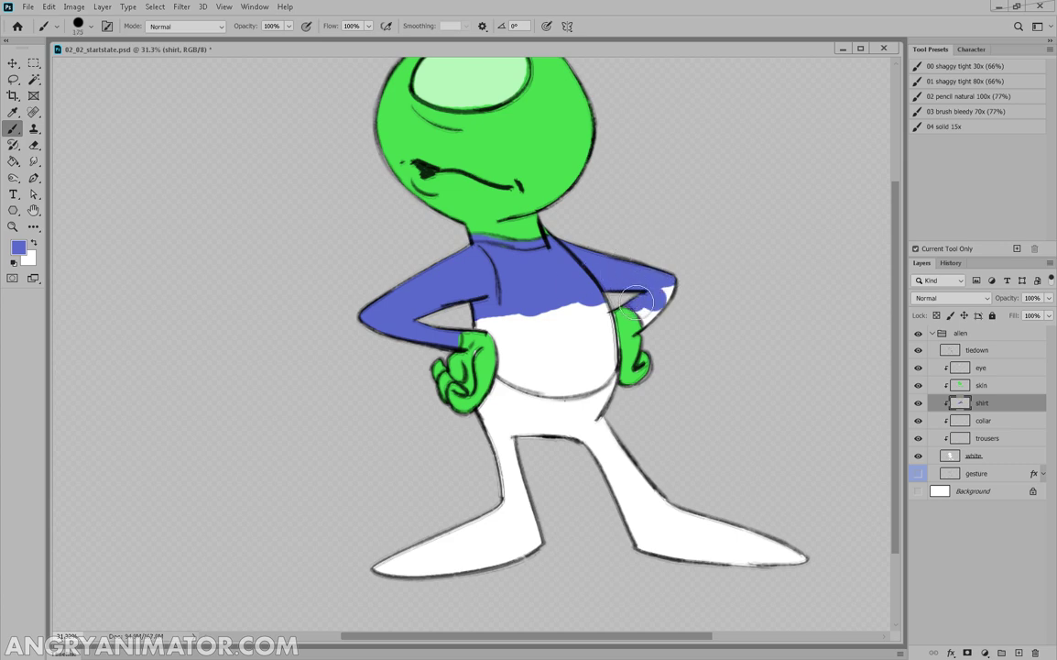
drag(618, 286, 655, 322)
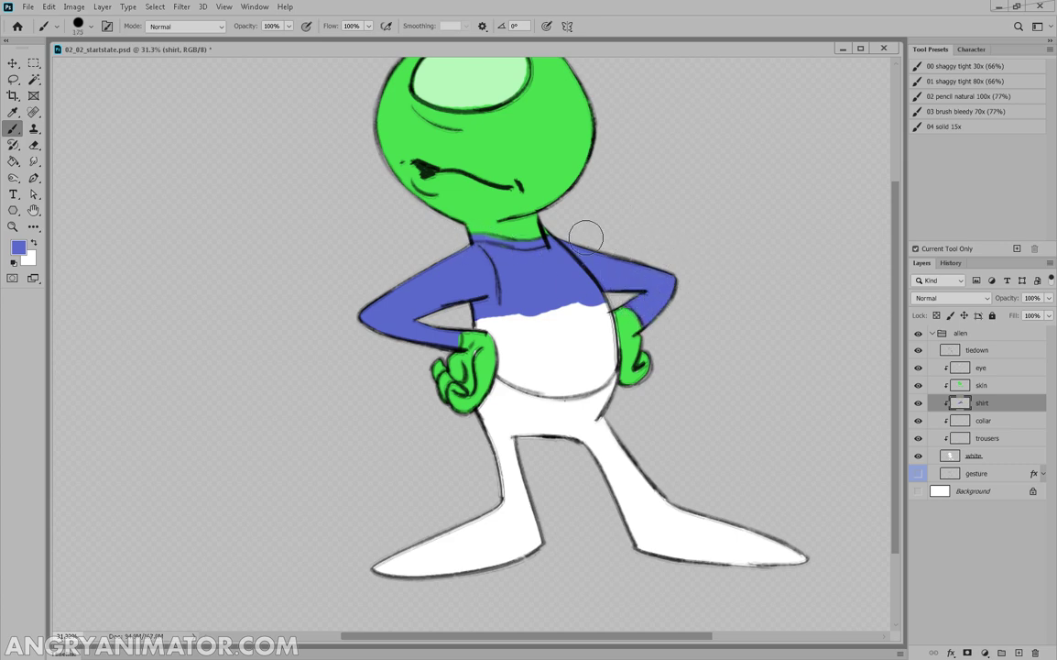
mouse_move(460, 332)
mouse_down()
mouse_move(573, 355)
mouse_move(540, 343)
mouse_move(512, 312)
mouse_move(575, 328)
mouse_move(589, 310)
mouse_move(607, 345)
mouse_move(600, 359)
mouse_up()
key(bracketleft)
drag(553, 393, 600, 368)
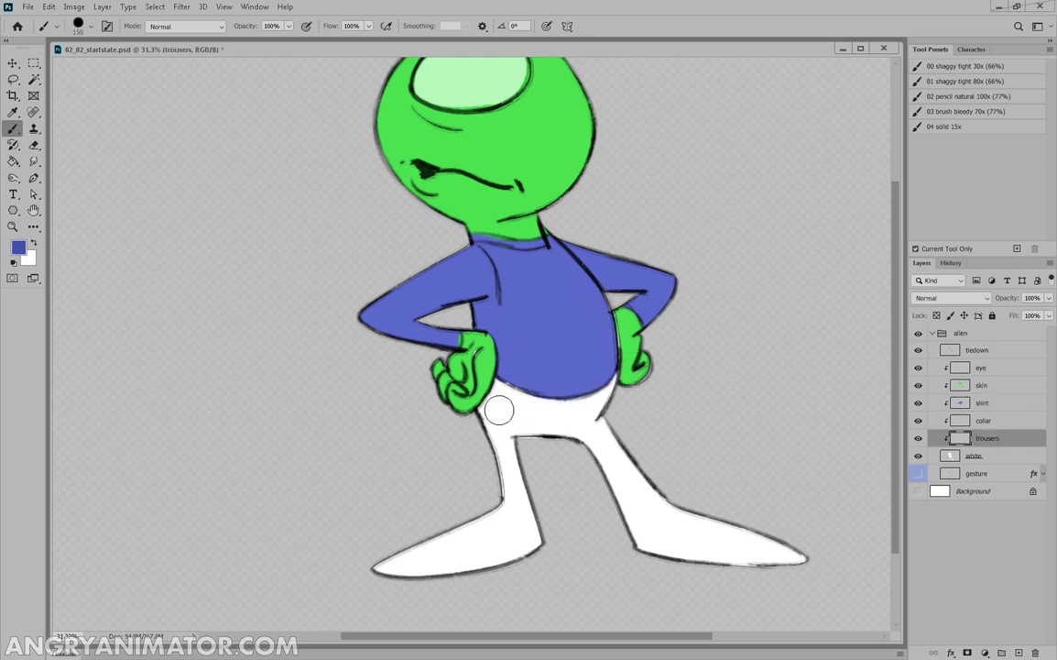
Step: On the trousers layer, paint the hips, legs and feet a darker blue, enlarging the brush for the legs
mouse_move(499, 410)
mouse_down()
mouse_move(481, 412)
mouse_move(540, 408)
mouse_move(600, 383)
mouse_up()
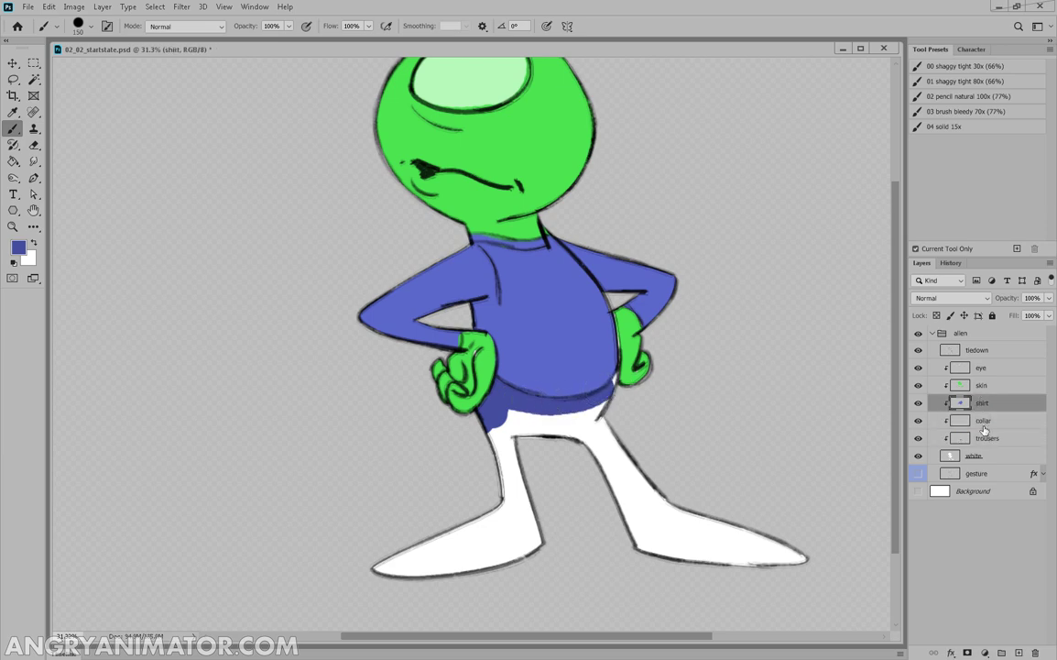
mouse_move(523, 420)
mouse_down()
mouse_move(624, 354)
mouse_move(510, 422)
mouse_up()
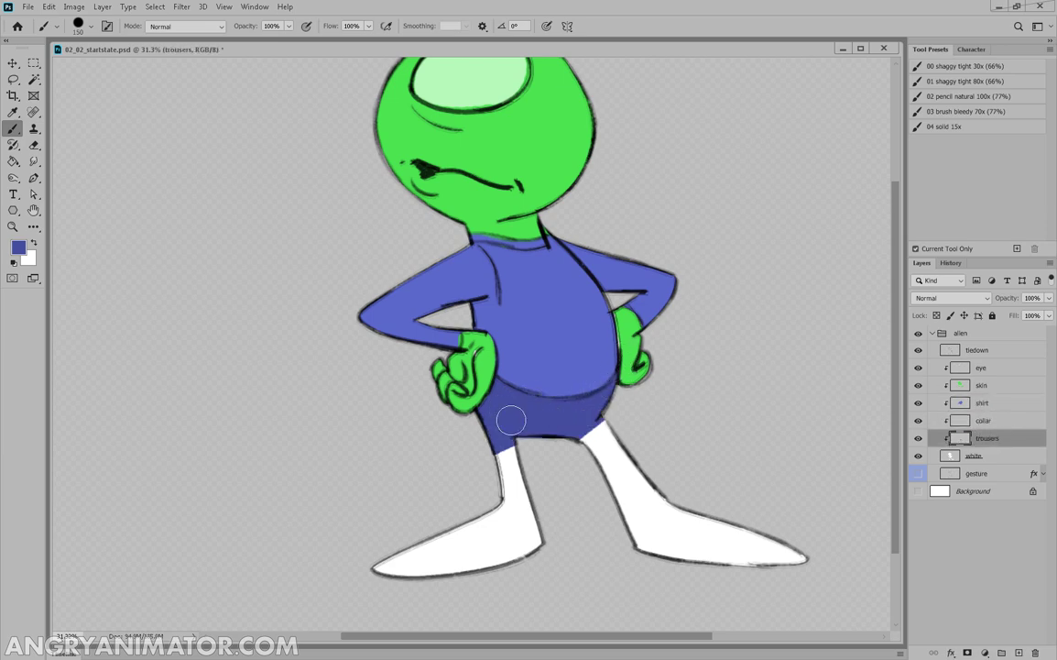
key(bracketright)
key(bracketright)
key(bracketright)
mouse_move(582, 429)
mouse_down()
mouse_move(592, 476)
mouse_move(679, 466)
mouse_move(628, 534)
mouse_move(706, 540)
mouse_move(361, 562)
mouse_move(443, 548)
mouse_move(512, 467)
mouse_move(537, 501)
mouse_move(505, 486)
mouse_move(528, 547)
mouse_up()
Step: On the collar layer, paint the collar band at the neck yellow (d8da36)
key(z)
mouse_move(660, 378)
mouse_down()
mouse_move(632, 406)
mouse_move(629, 382)
mouse_up()
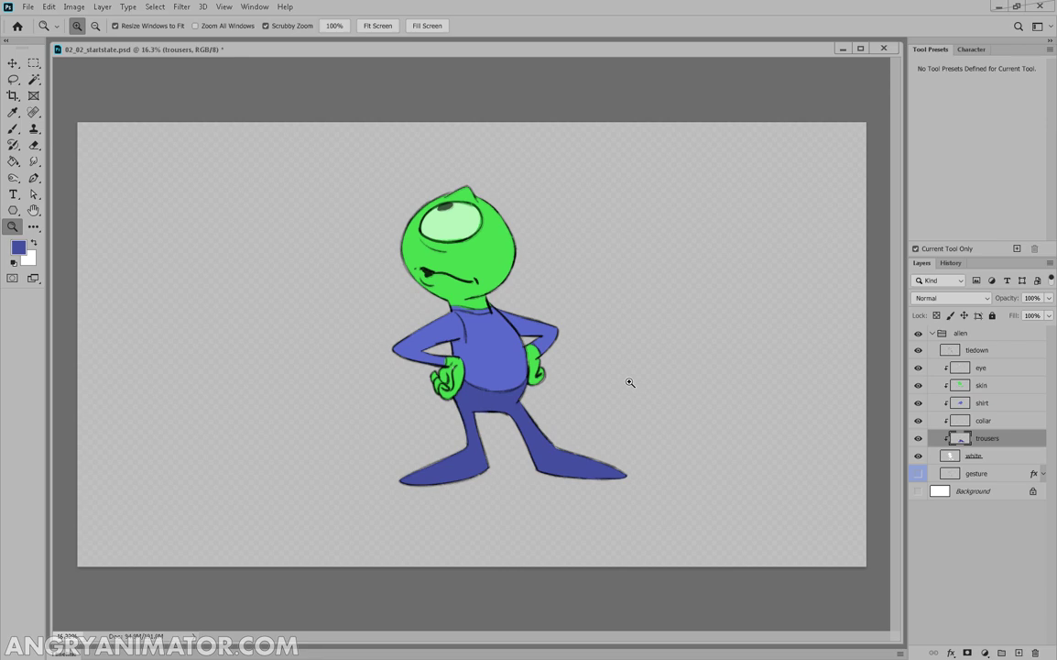
click(1002, 419)
drag(458, 301, 562, 341)
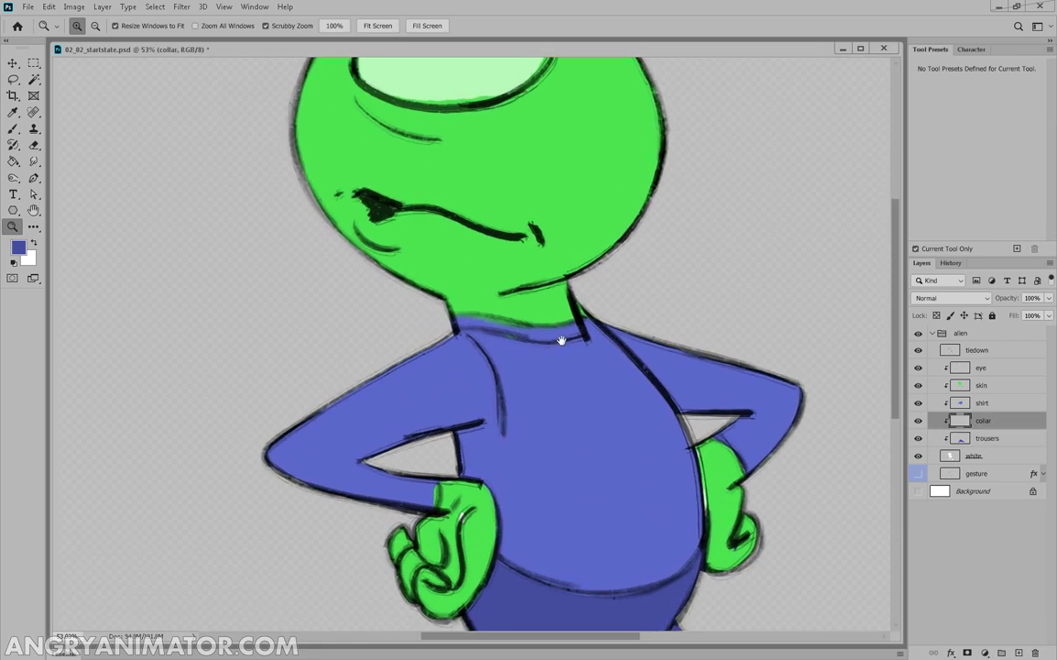
click(18, 246)
click(848, 576)
click(794, 466)
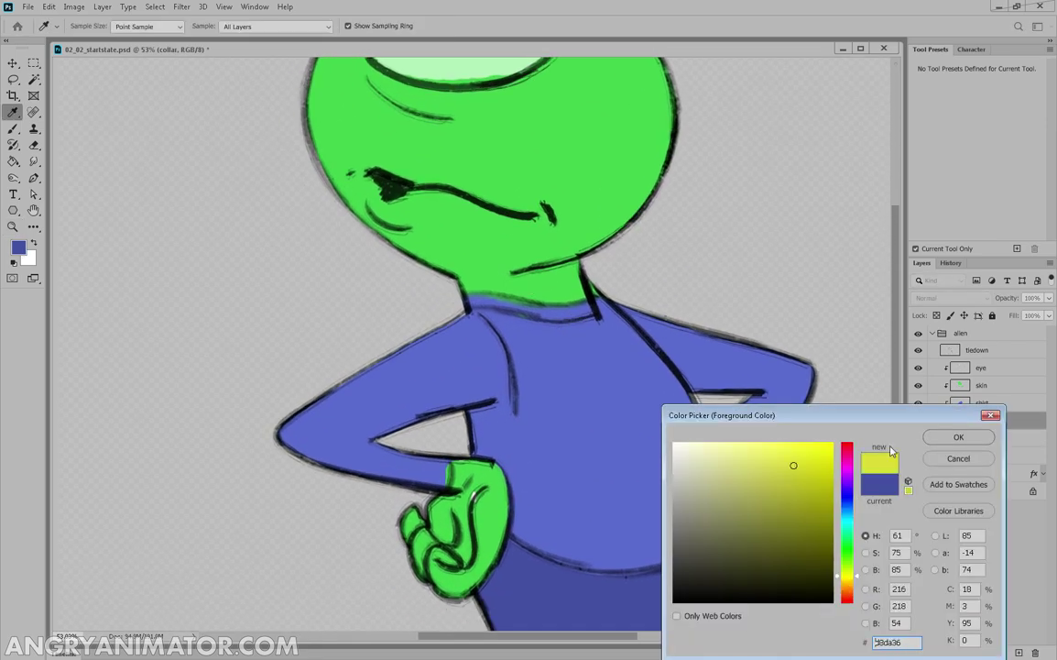
click(958, 437)
drag(476, 302, 496, 304)
Step: Move the collar layer above both the shirt and skin layers
drag(997, 420, 996, 390)
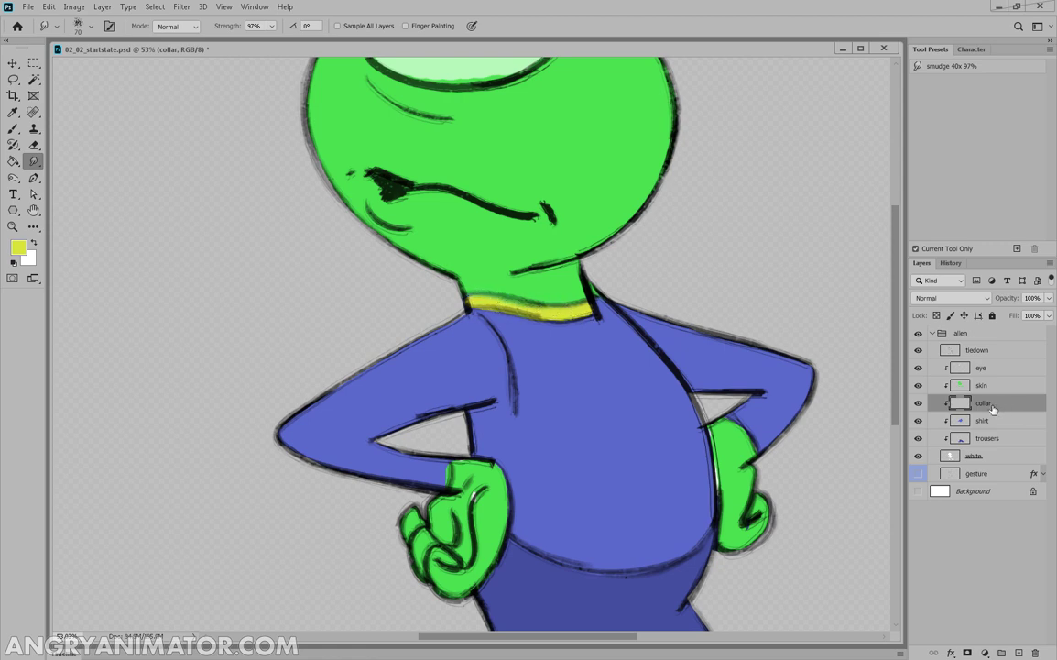
mouse_move(1002, 408)
mouse_down()
mouse_move(1003, 381)
mouse_move(1003, 392)
mouse_up()
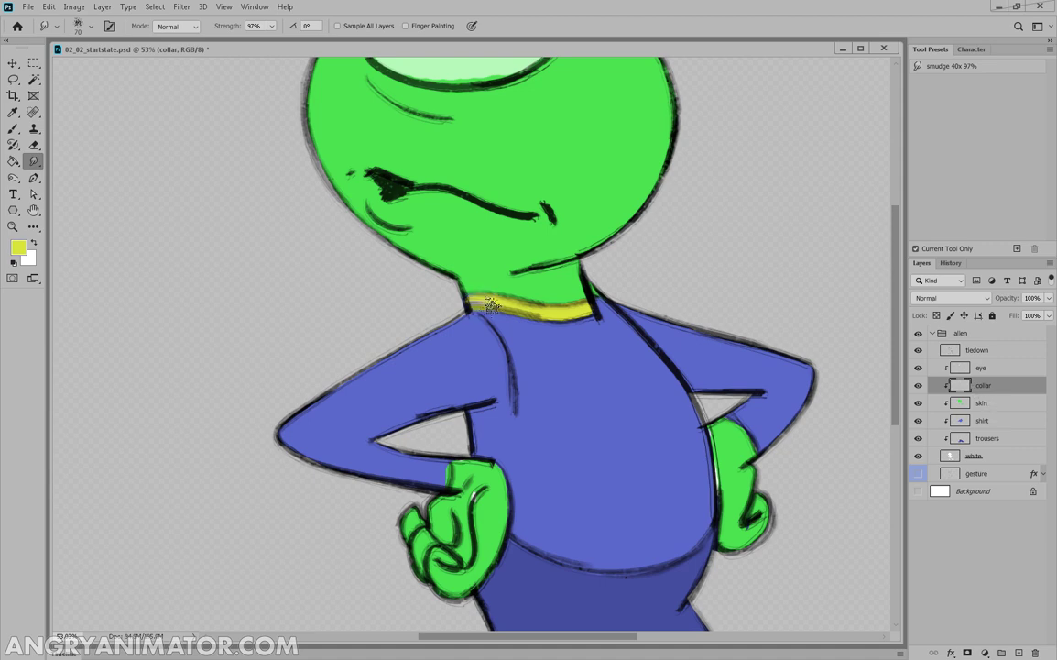
key(z)
key(ctrl+0)
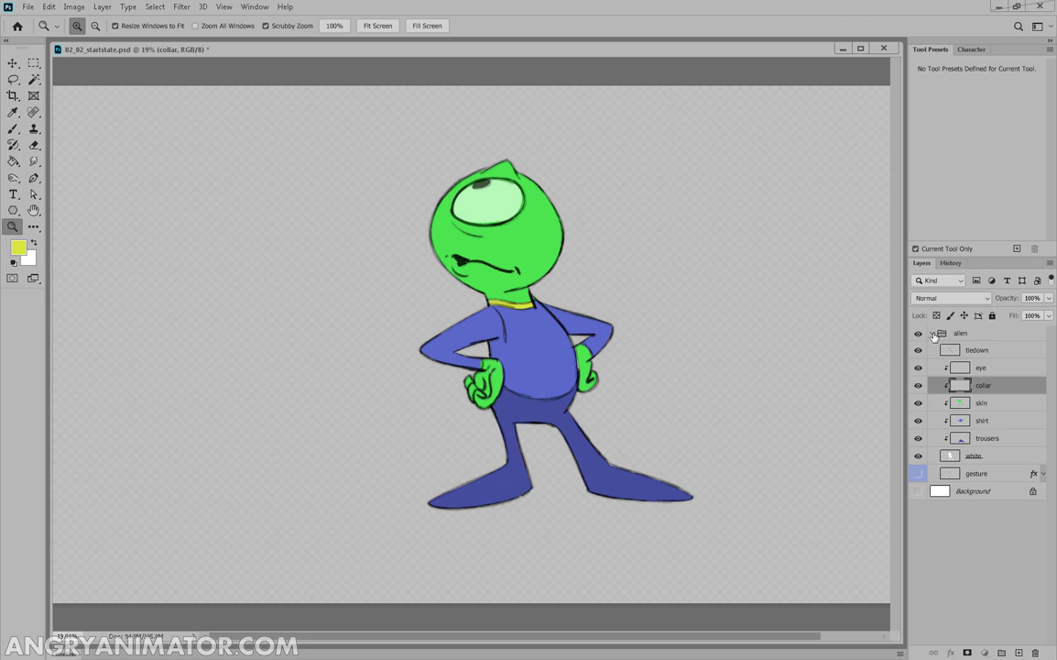
Step: Duplicate the alien group below the original and hide the original group
click(933, 334)
drag(958, 333, 957, 357)
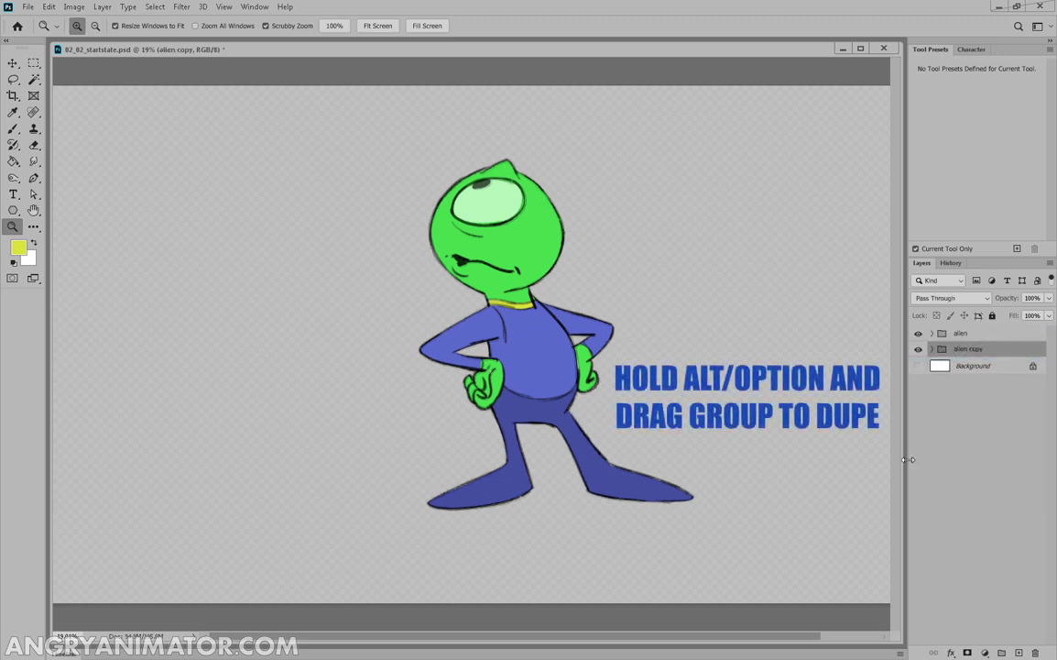
click(918, 334)
Step: In the alien copy group, delete all the clipped colour layers, including Layer 1, leaving white beneath tiedown
click(933, 349)
click(985, 383)
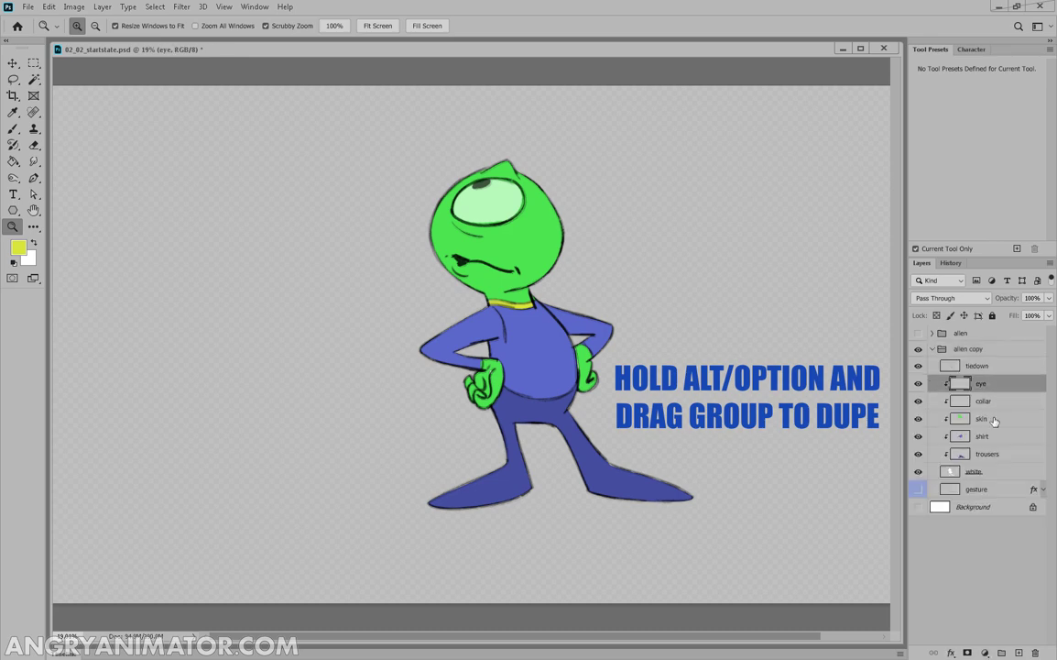
shift+click(996, 449)
key(Delete)
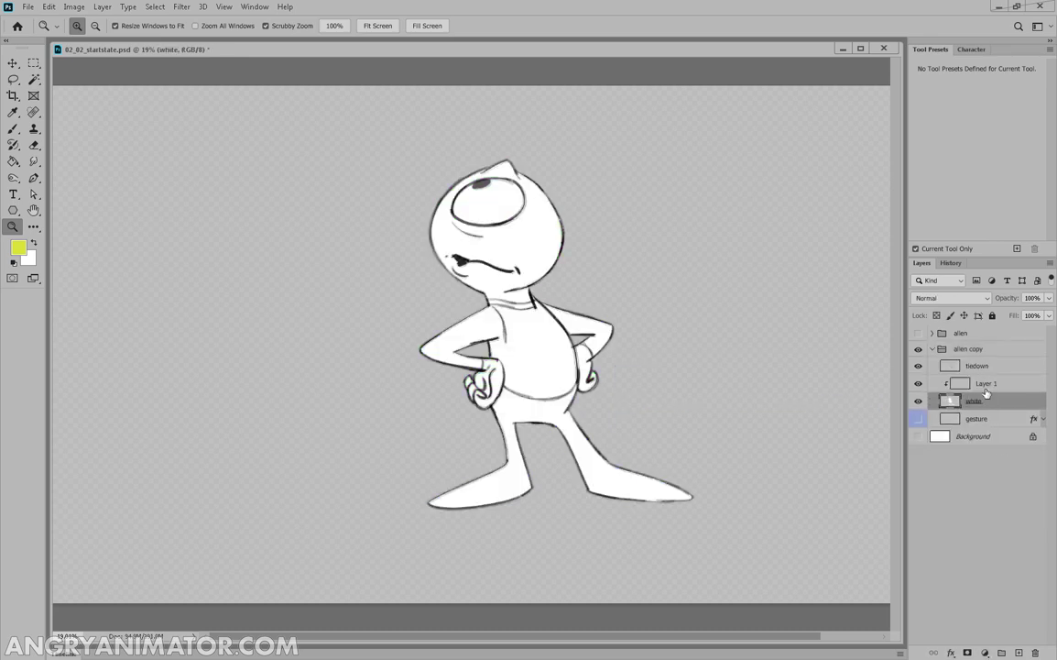
click(988, 385)
key(Delete)
Step: Duplicate the white layer inside the alien copy group and clip the duplicate to white
mouse_move(985, 389)
mouse_down()
mouse_move(986, 380)
mouse_move(981, 392)
mouse_up()
key(alt)
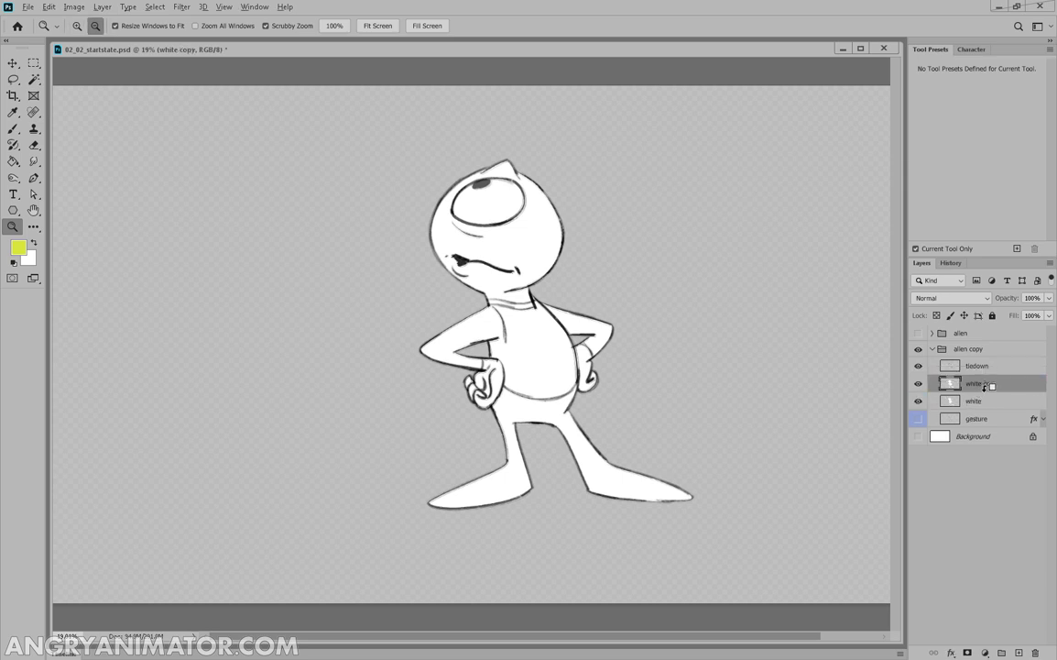
alt+click(987, 388)
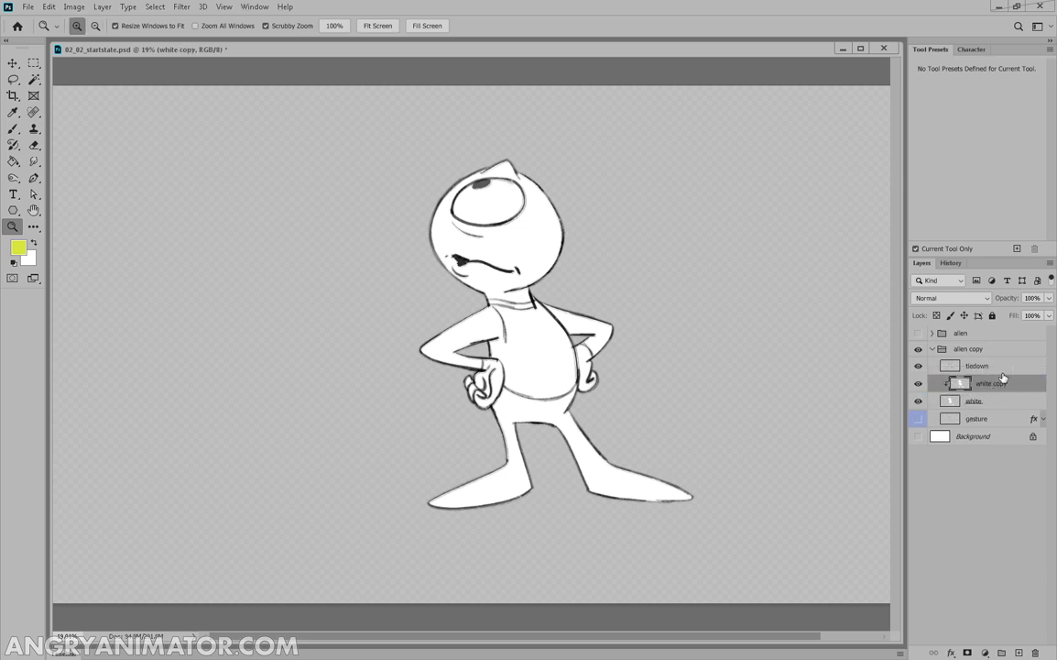
Step: Add a bright green Color Overlay layer style at 100% opacity to the white copy layer
right_click(988, 387)
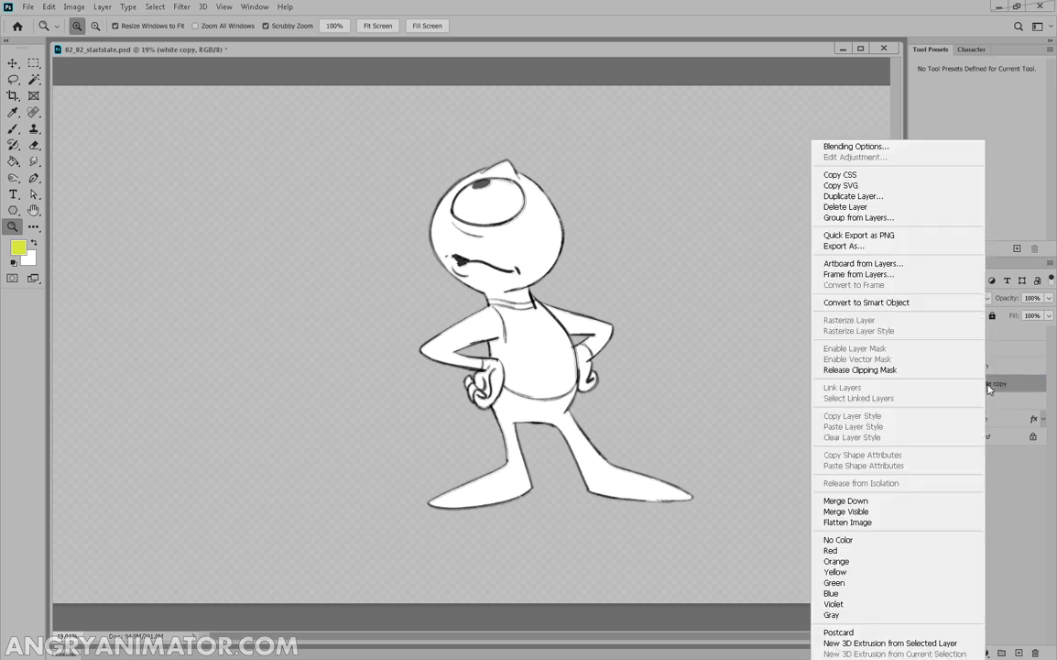
click(878, 135)
click(531, 529)
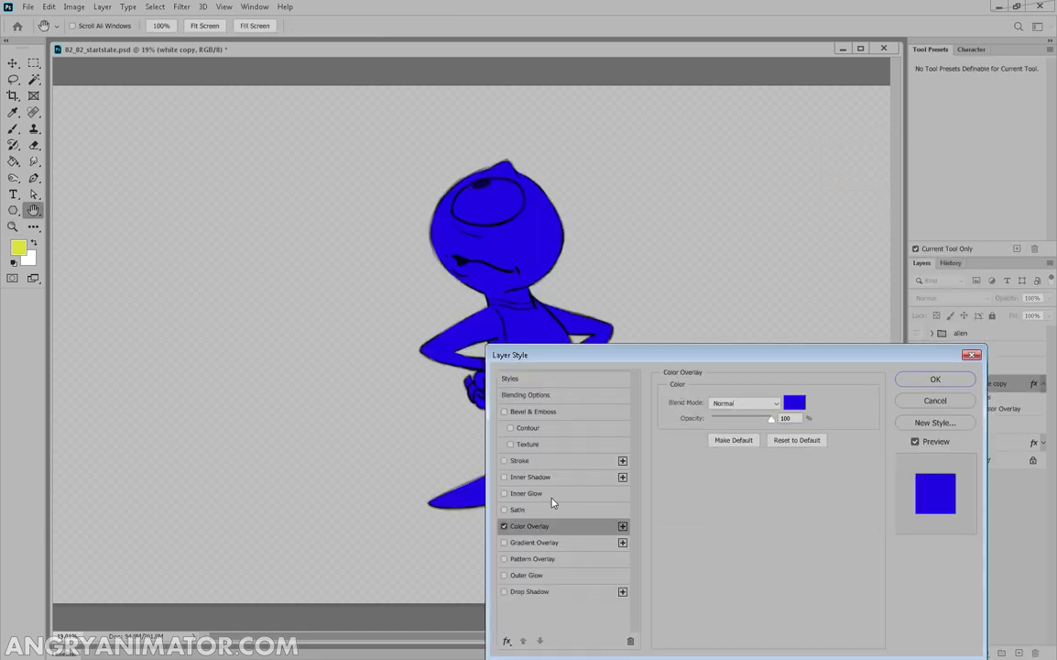
click(794, 402)
click(837, 550)
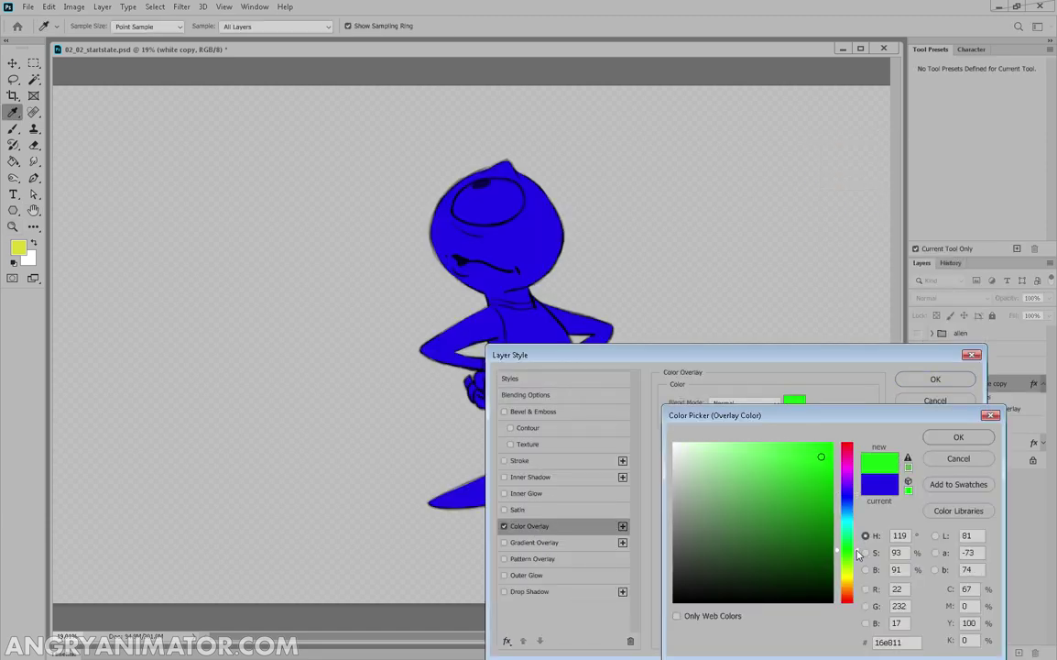
click(796, 464)
click(958, 436)
click(936, 378)
key(z)
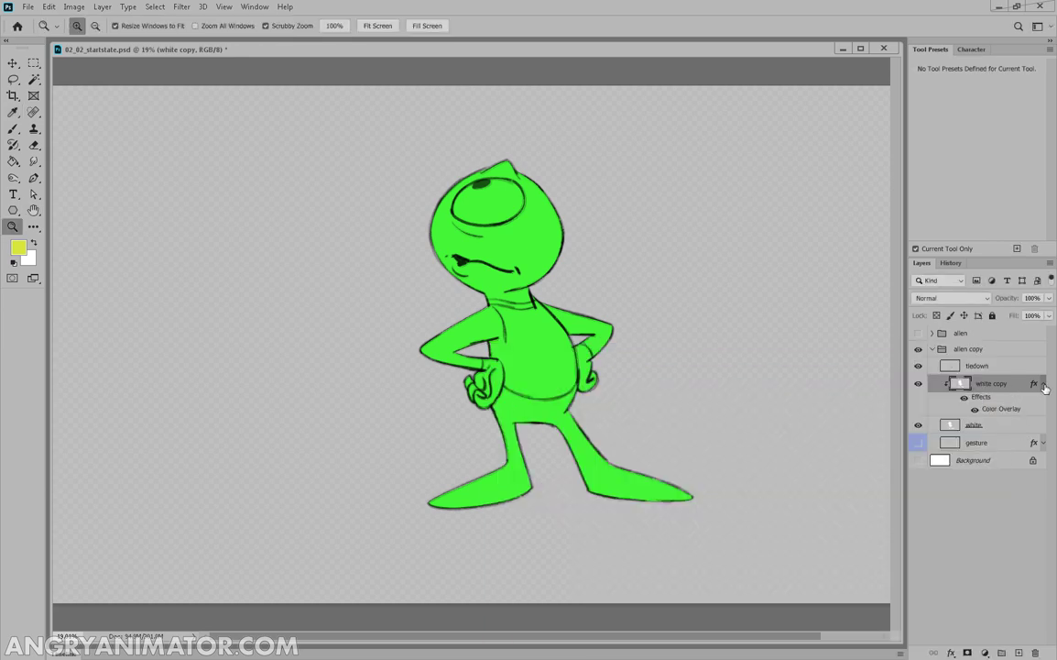
Step: Rename the white copy layer as skin
double_click(991, 382)
text(sk)
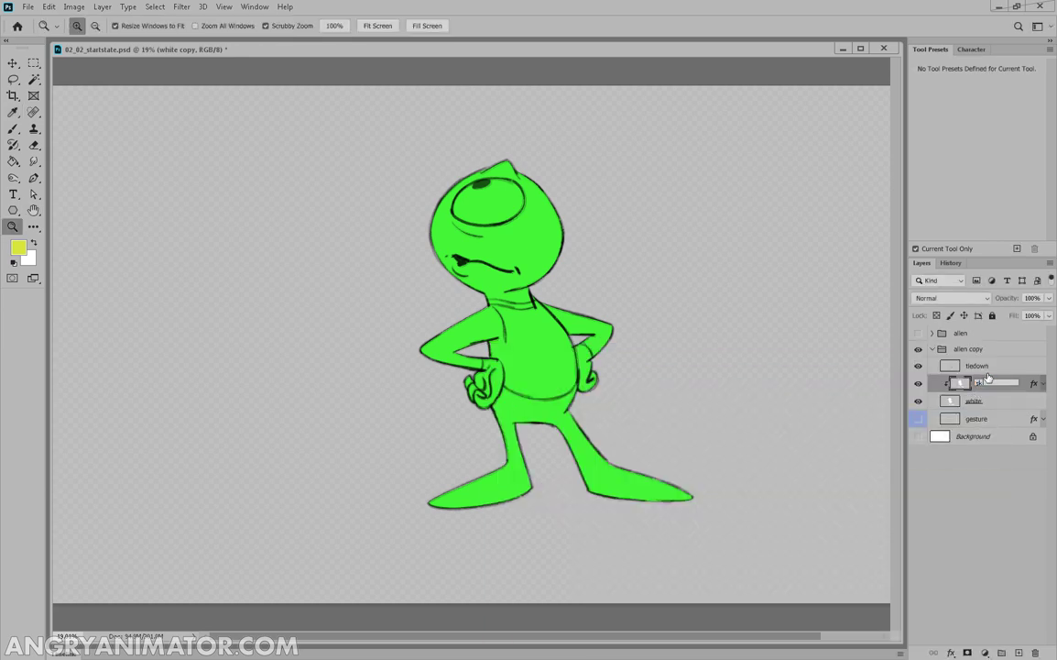
text(in)
key(Return)
Step: Lasso the eye along its outline on the skin layer, cut it out and paste it in place on a new layer
drag(490, 211, 548, 202)
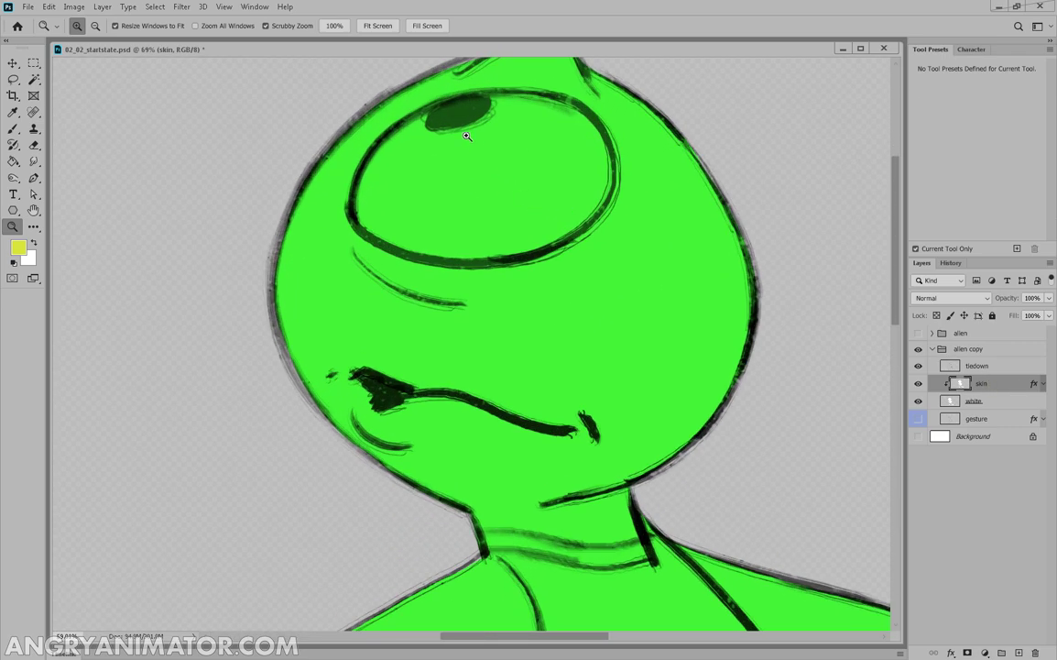
click(14, 81)
drag(354, 210, 409, 236)
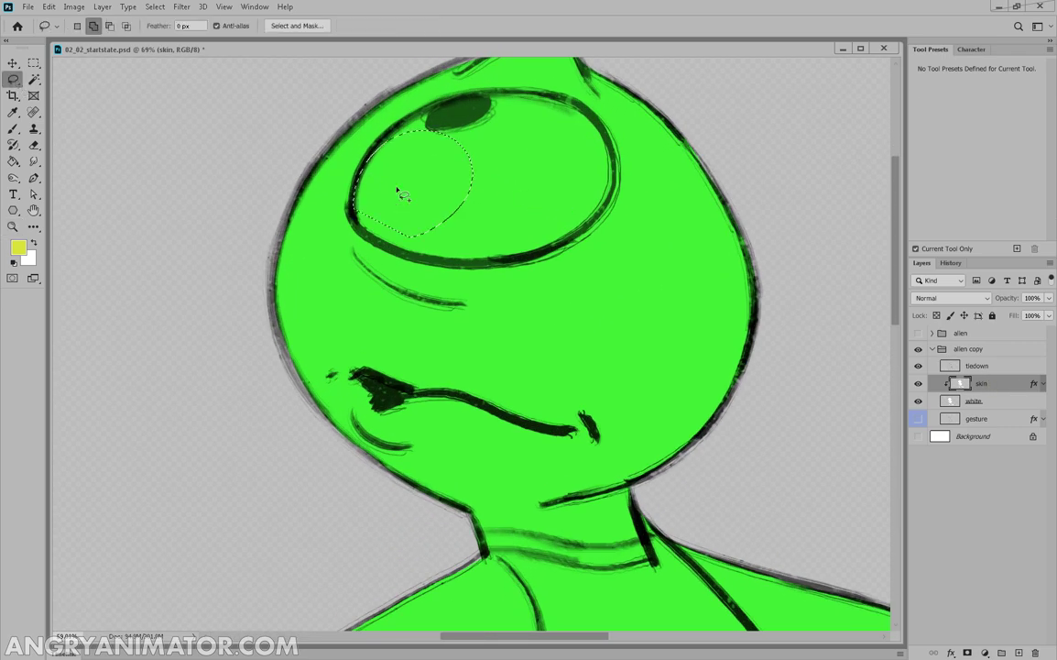
mouse_move(367, 167)
mouse_down()
mouse_move(400, 123)
mouse_move(456, 101)
mouse_move(551, 100)
mouse_up()
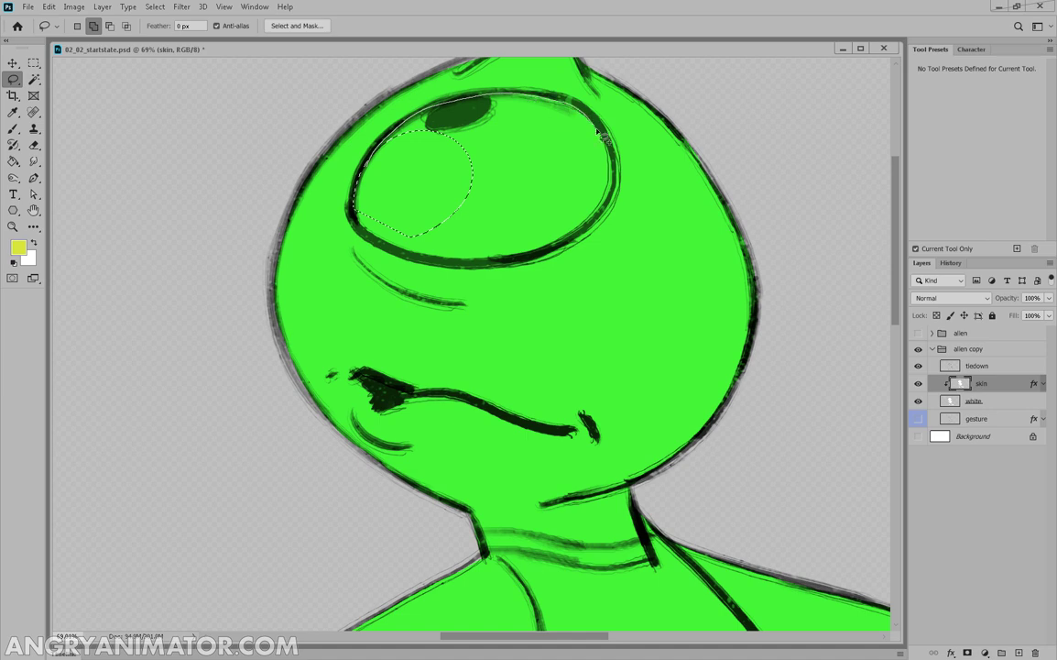
mouse_move(583, 238)
mouse_down()
mouse_move(487, 265)
mouse_move(398, 259)
mouse_up()
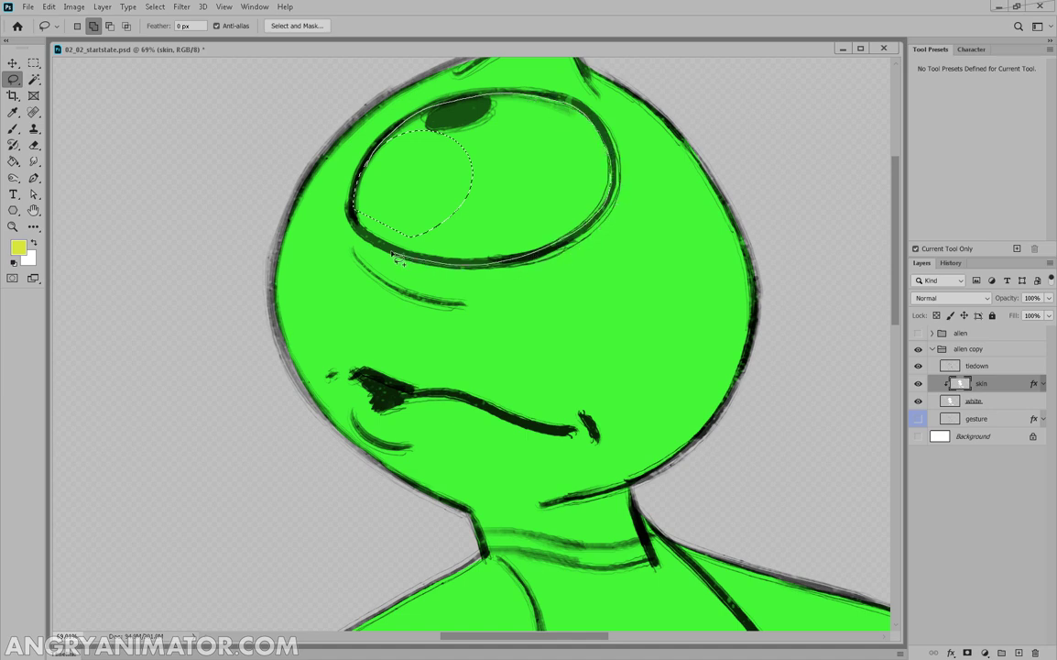
drag(359, 228, 354, 216)
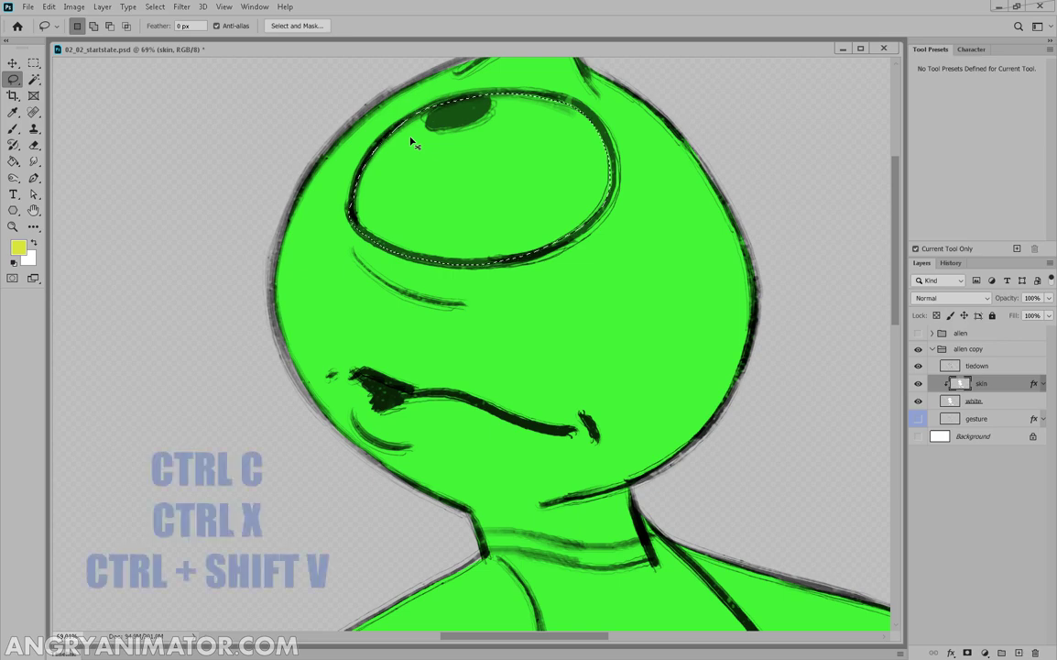
key(ctrl+x)
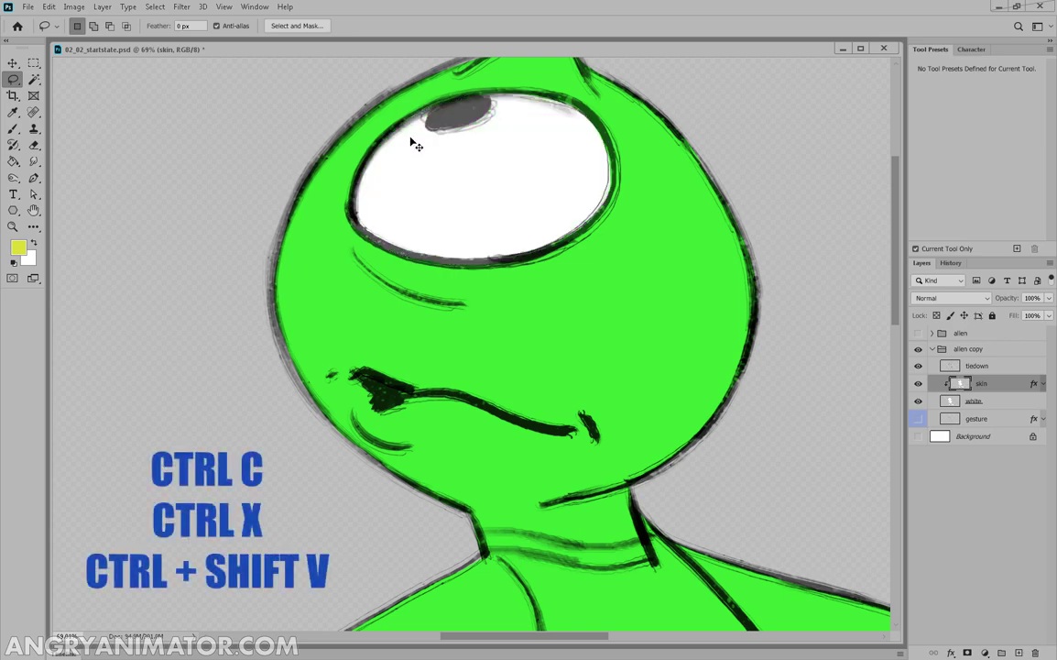
key(ctrl+shift+v)
Step: Clip the newly pasted eye layer to the white layer together with the skin layer
scroll(479, 220, up, 4)
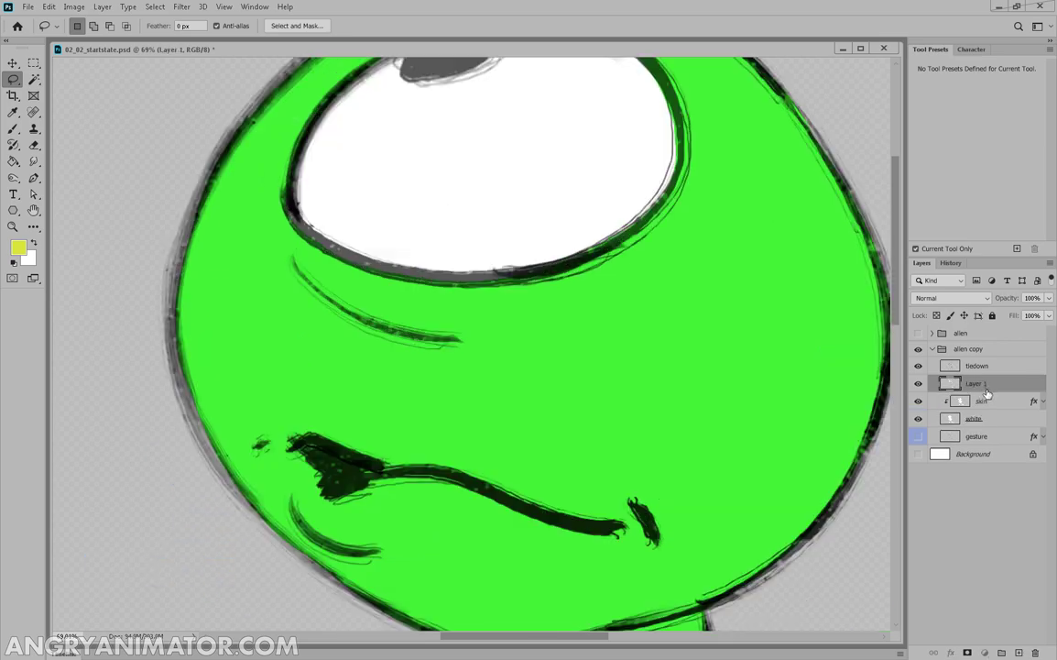
key(z)
drag(518, 207, 671, 377)
key(alt)
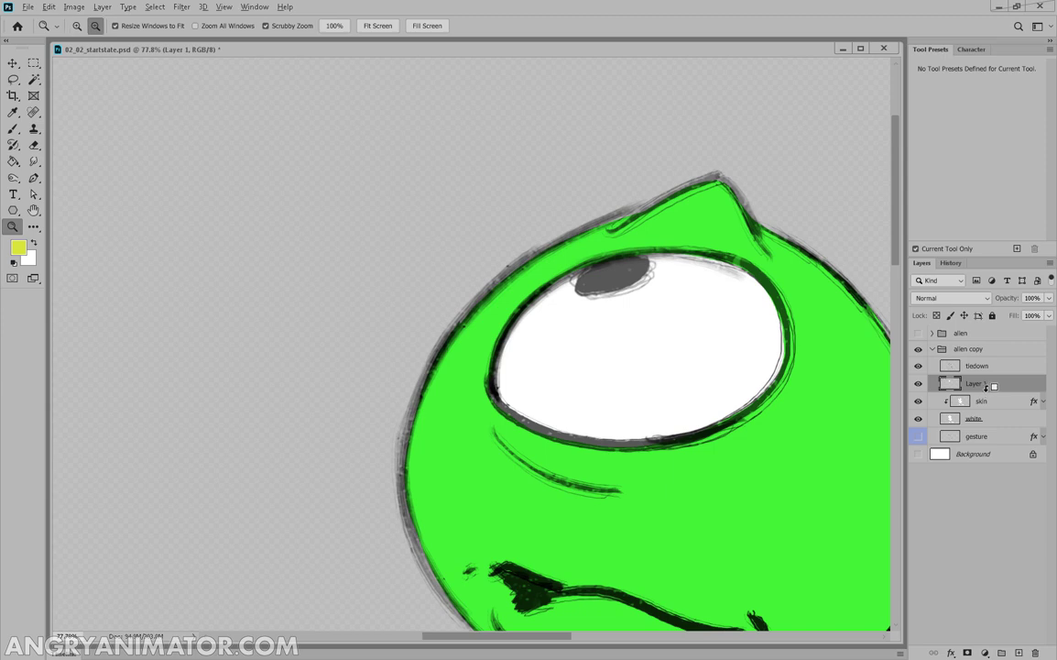
alt+click(987, 388)
drag(764, 506, 603, 363)
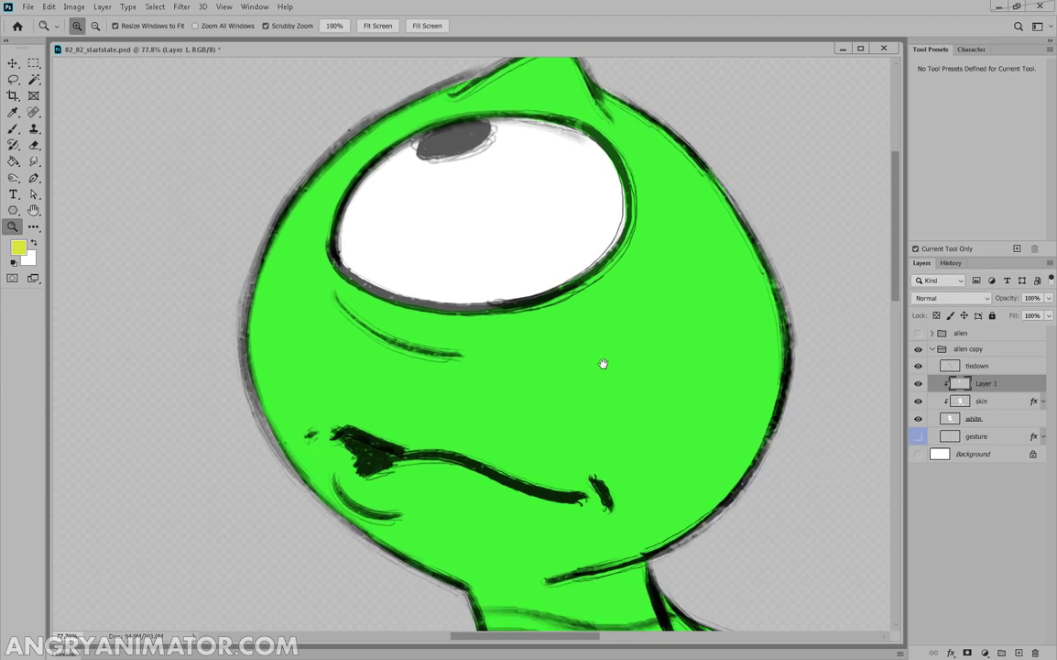
Step: Rename the clipped Layer 1 as eye
double_click(984, 383)
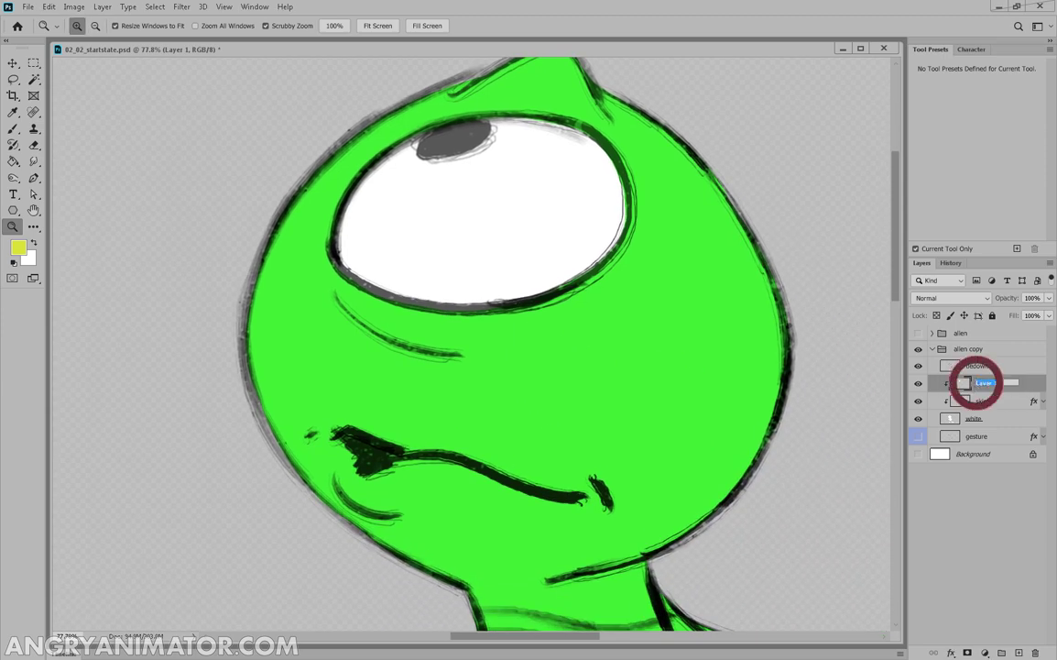
text(eye)
key(Return)
Step: Add a pale green Color Overlay layer style (#b5ebb4) to the eye layer
key(ctrl+0)
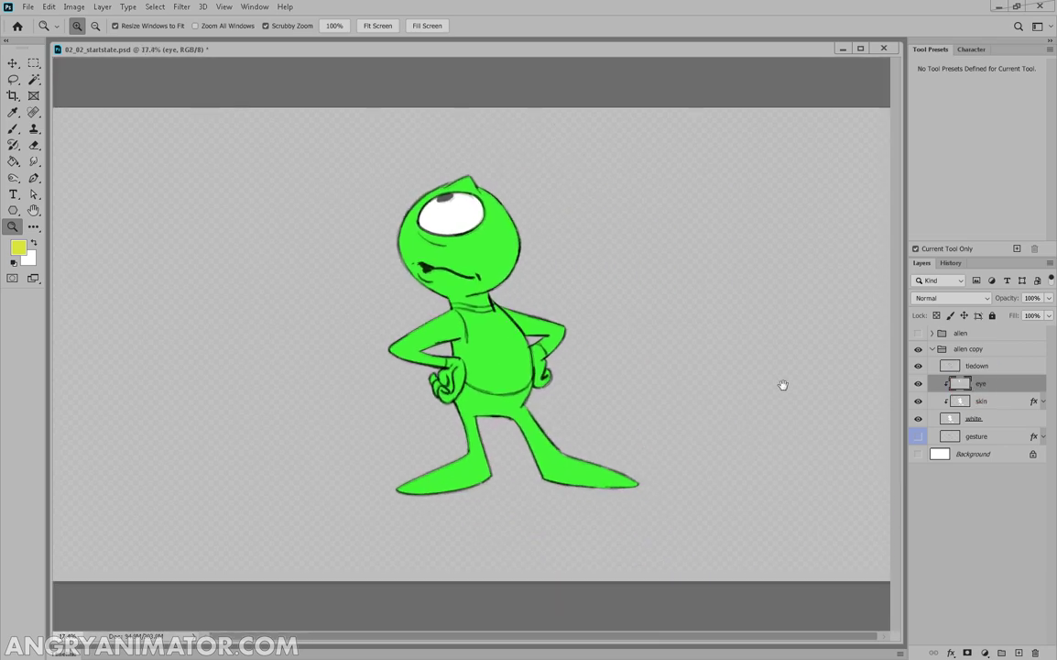
right_click(985, 383)
click(861, 147)
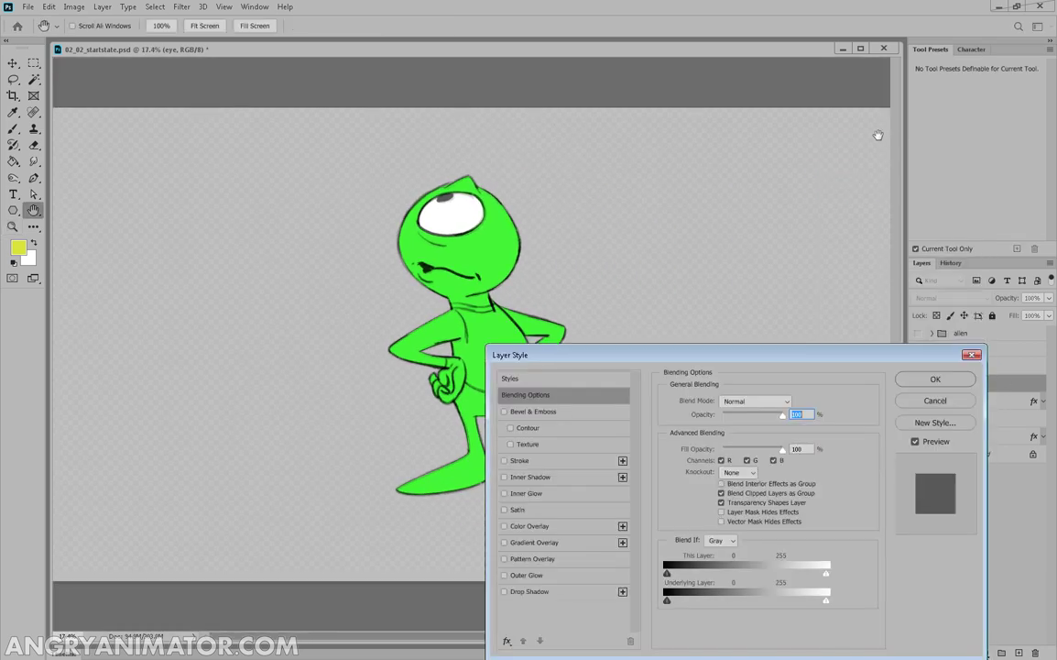
click(531, 526)
click(794, 401)
click(708, 456)
click(958, 437)
click(936, 378)
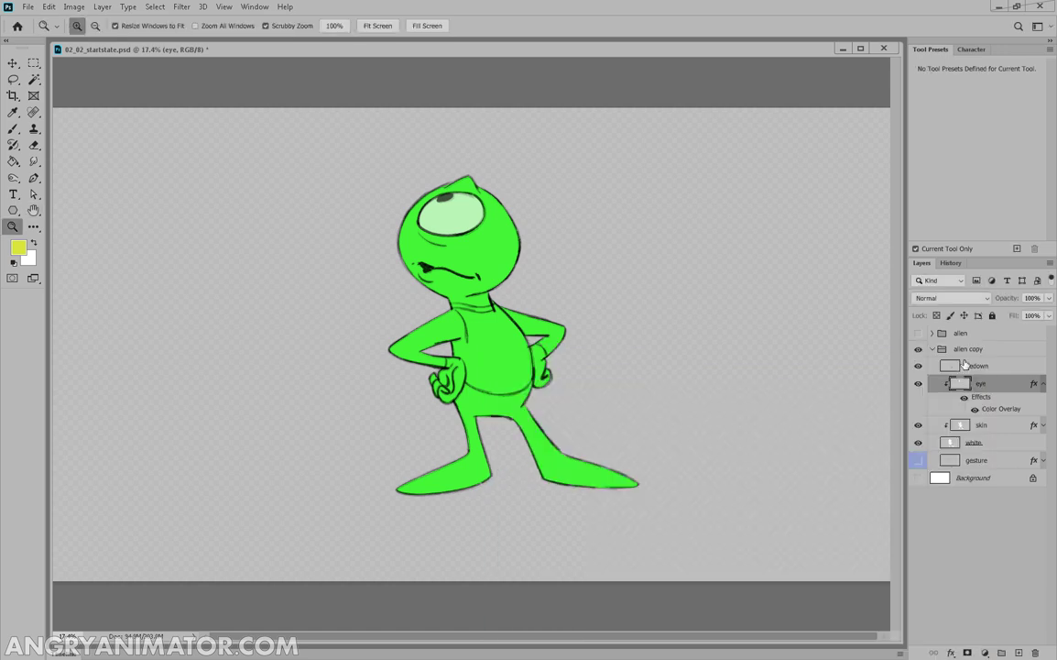
click(1043, 383)
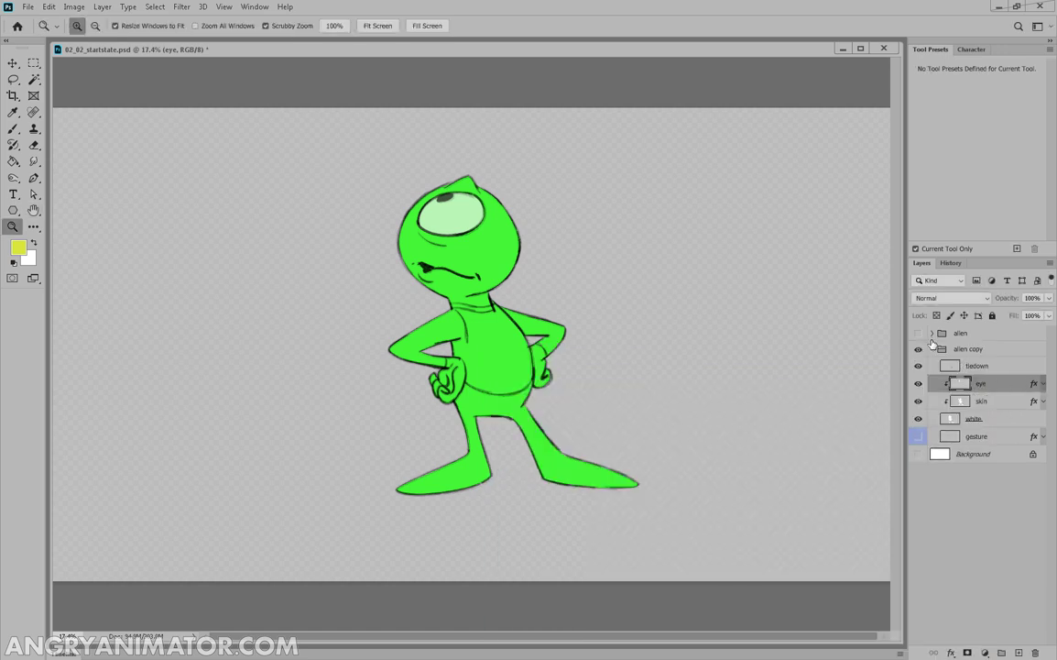
click(931, 333)
click(932, 332)
click(1043, 383)
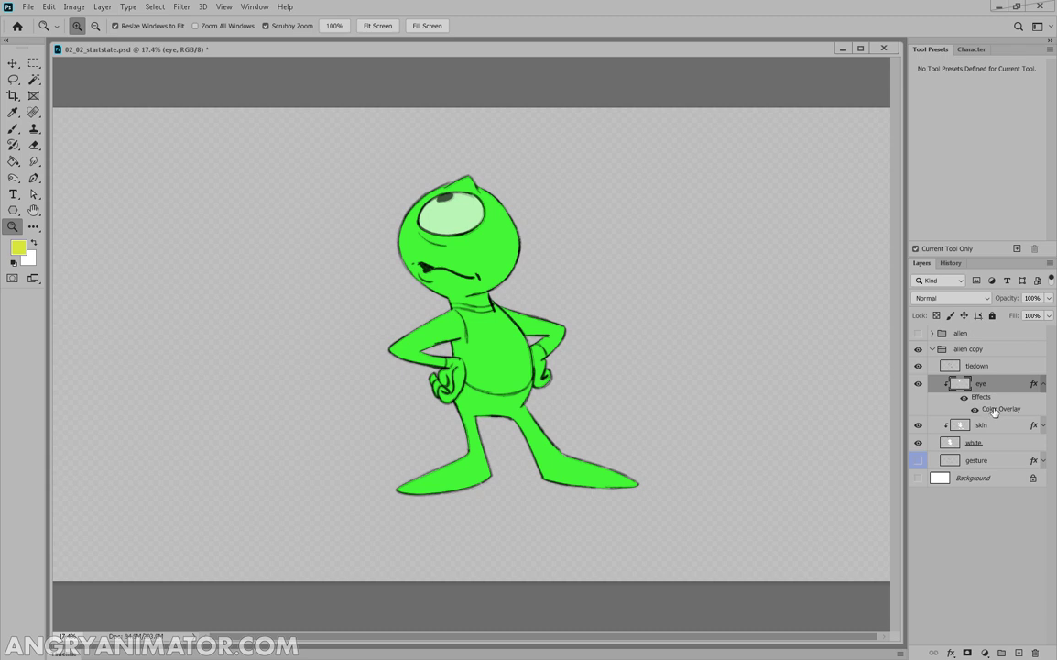
double_click(994, 409)
click(794, 403)
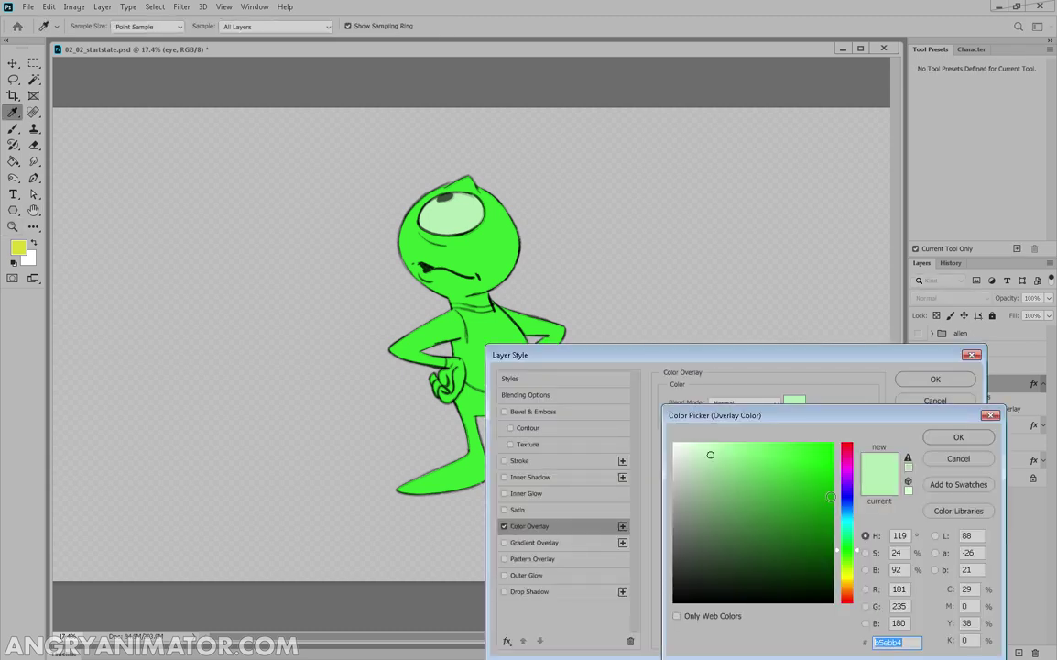
click(849, 522)
drag(779, 474, 807, 465)
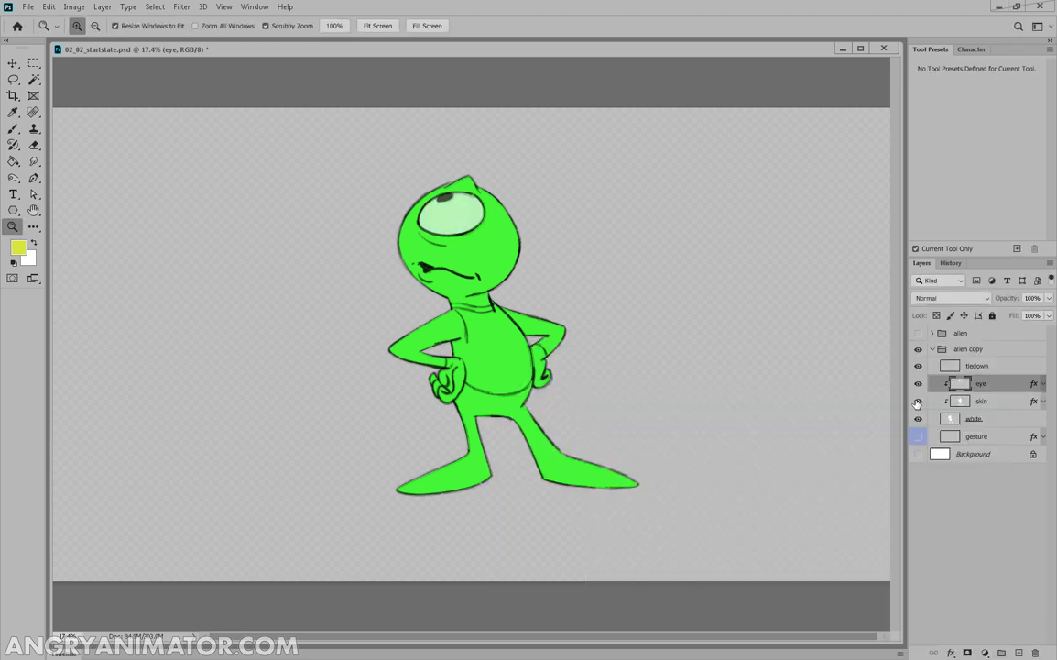
Step: Toggle the visibility of the skin and eye layers off and on to compare them with the white fill
click(918, 400)
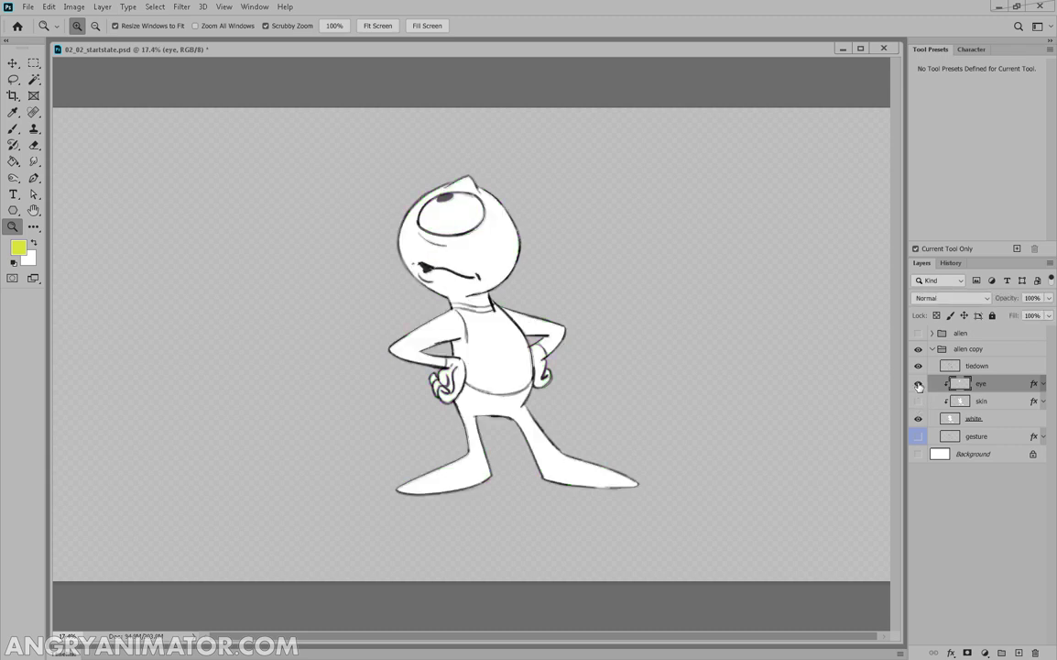
click(918, 383)
click(918, 400)
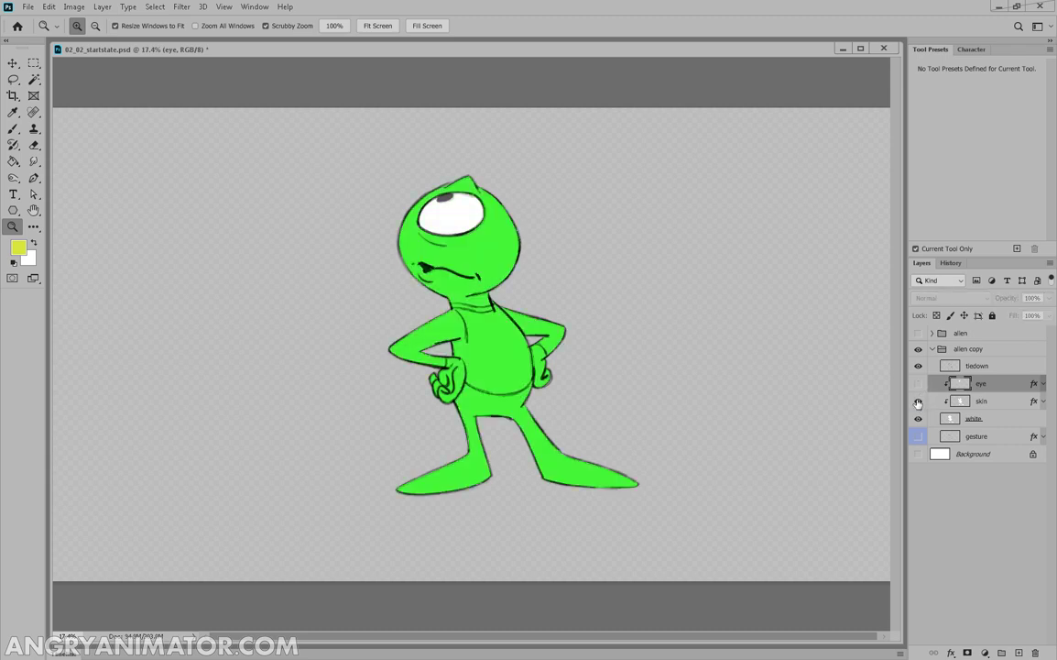
click(918, 383)
Step: With the eye layer hidden, lasso the torso and sleeves on the skin layer, cut them out and paste them in place on a new layer
click(979, 401)
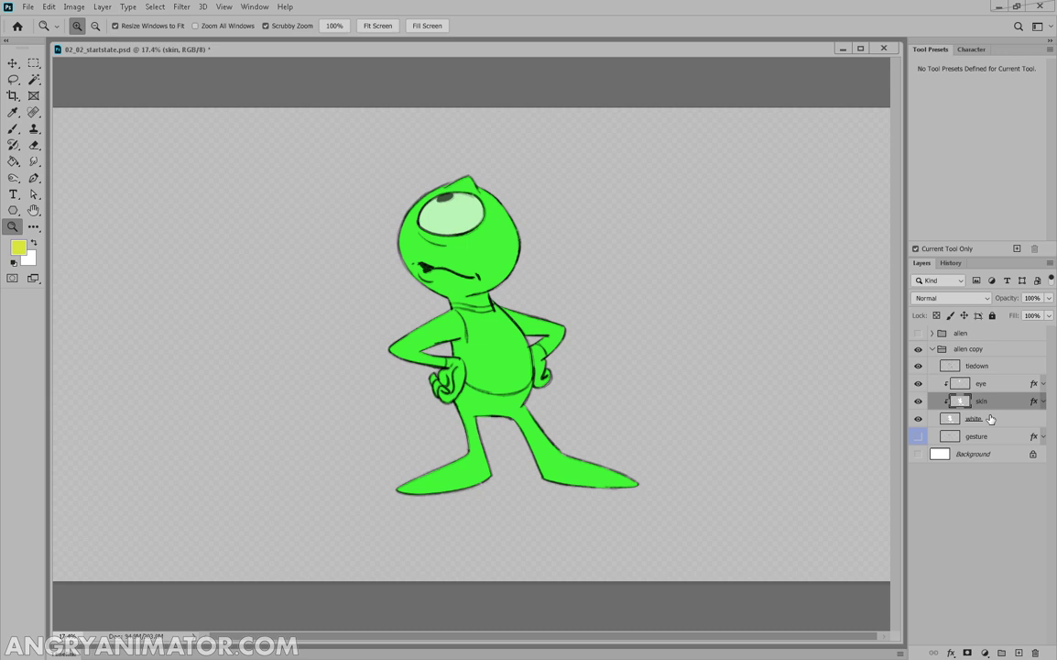
click(917, 384)
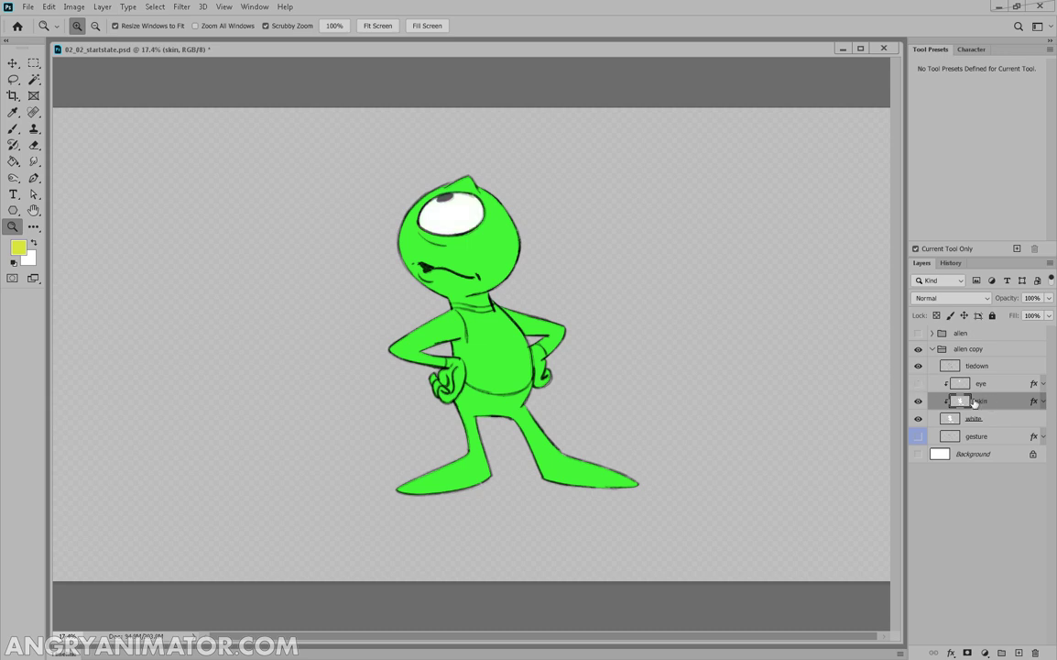
drag(467, 355, 549, 353)
key(l)
mouse_move(415, 361)
mouse_down()
mouse_move(286, 254)
mouse_move(417, 238)
mouse_up()
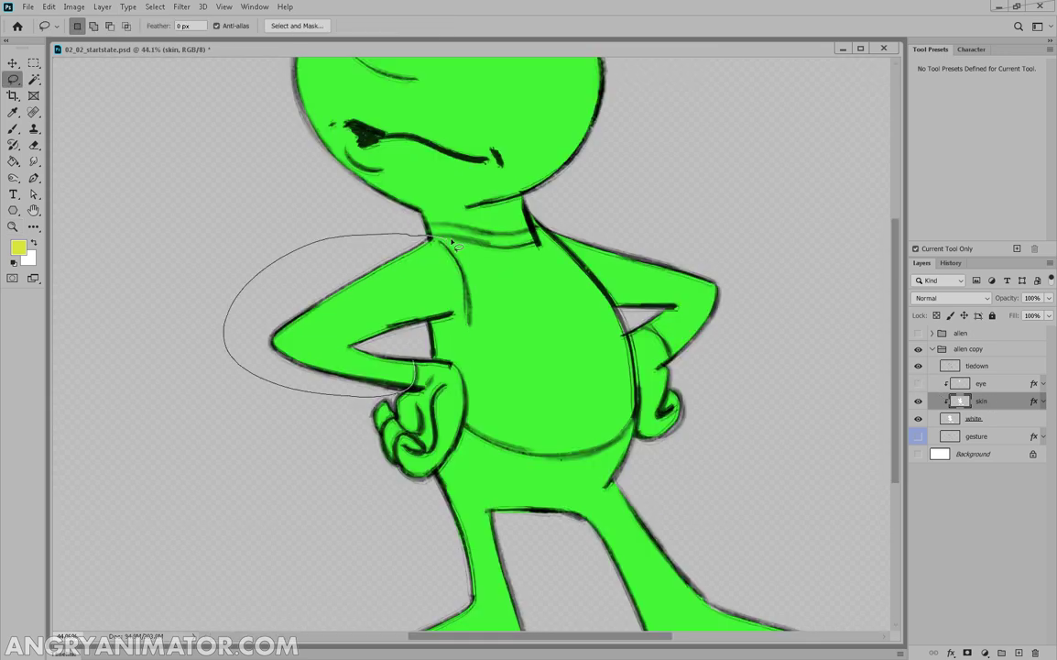
mouse_move(535, 248)
mouse_down()
mouse_move(770, 210)
mouse_move(711, 370)
mouse_up()
mouse_move(596, 353)
mouse_down()
mouse_move(440, 359)
mouse_move(568, 391)
mouse_move(575, 354)
mouse_up()
mouse_move(471, 425)
mouse_down()
mouse_move(584, 455)
mouse_move(630, 348)
mouse_up()
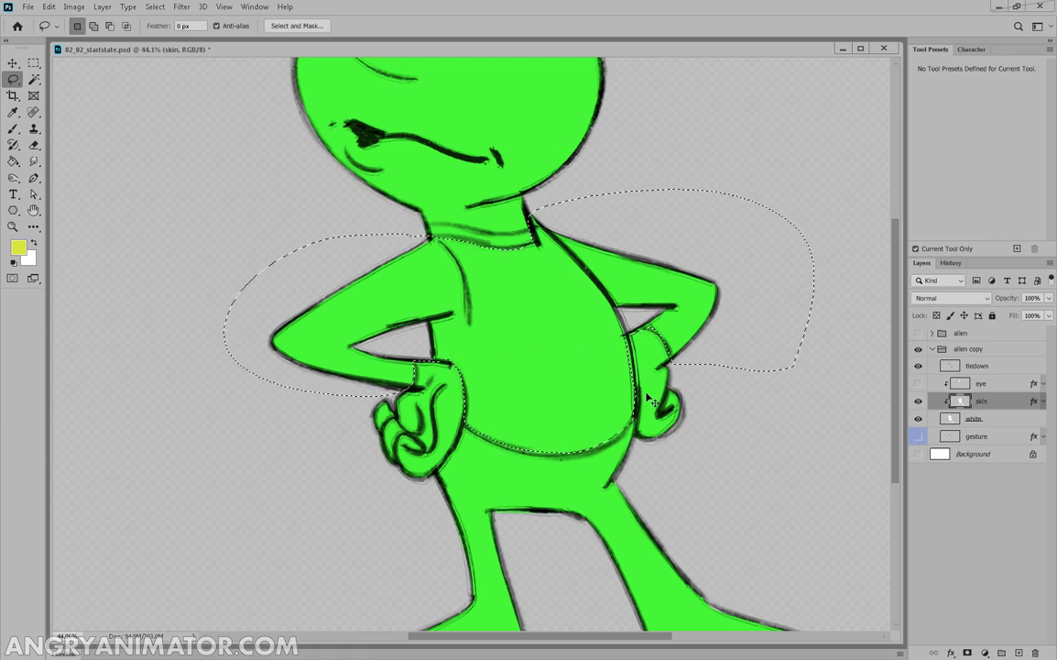
key(Delete)
key(ctrl+d)
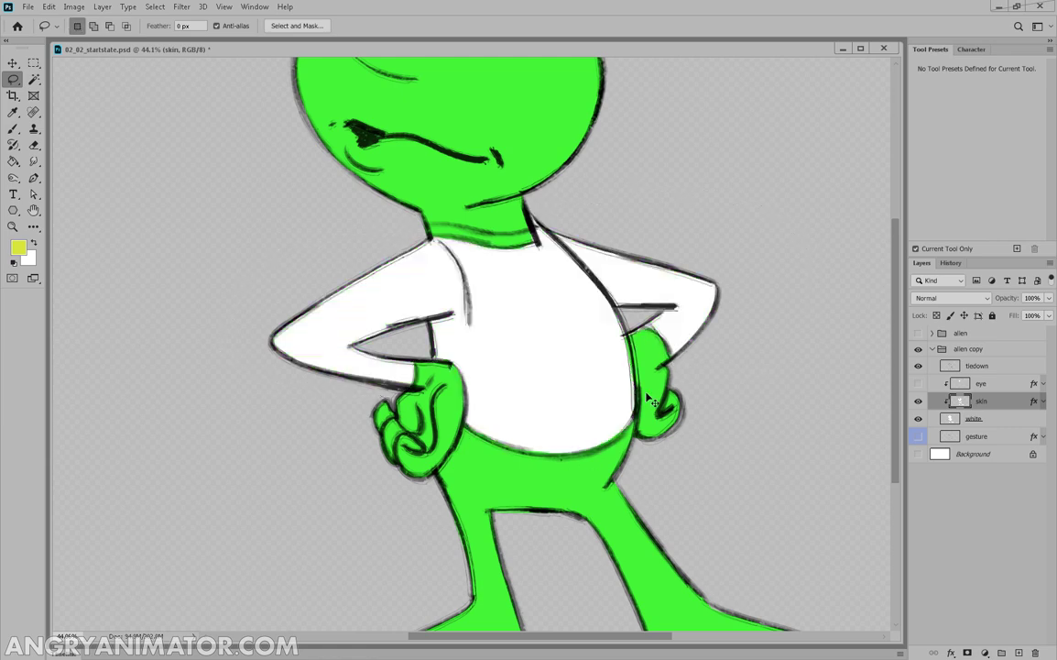
key(ctrl+shift+alt+n)
right_click(964, 400)
key(Escape)
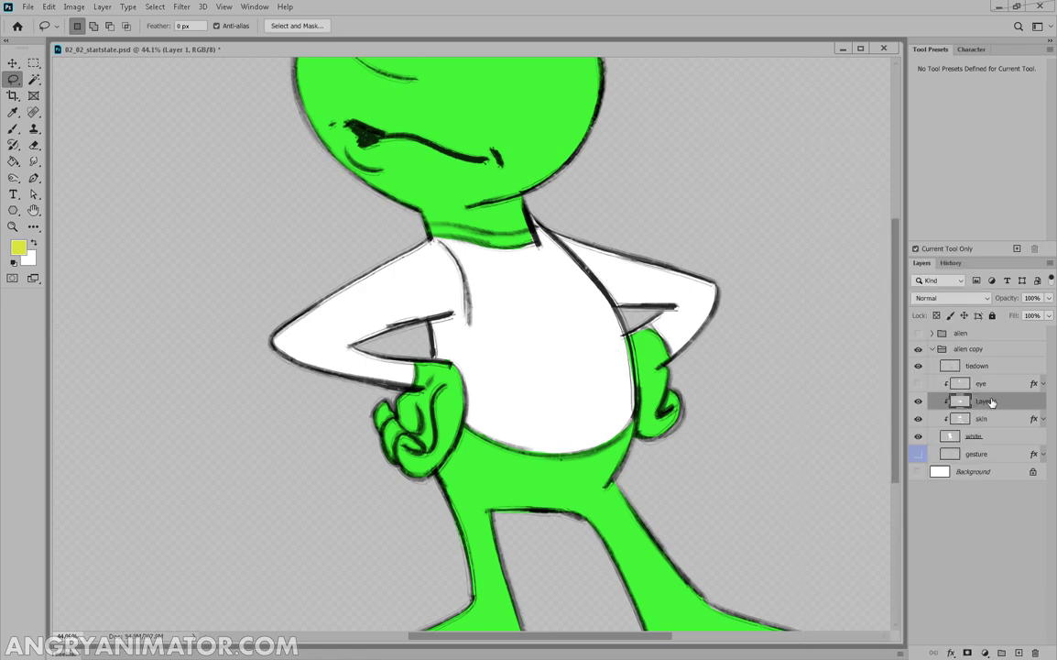
Step: Rename the new torso and sleeves layer as shirt
double_click(975, 401)
text(shirt)
key(Return)
Step: Add a blue-violet Color Overlay layer style (#7272df) to the shirt layer
right_click(974, 402)
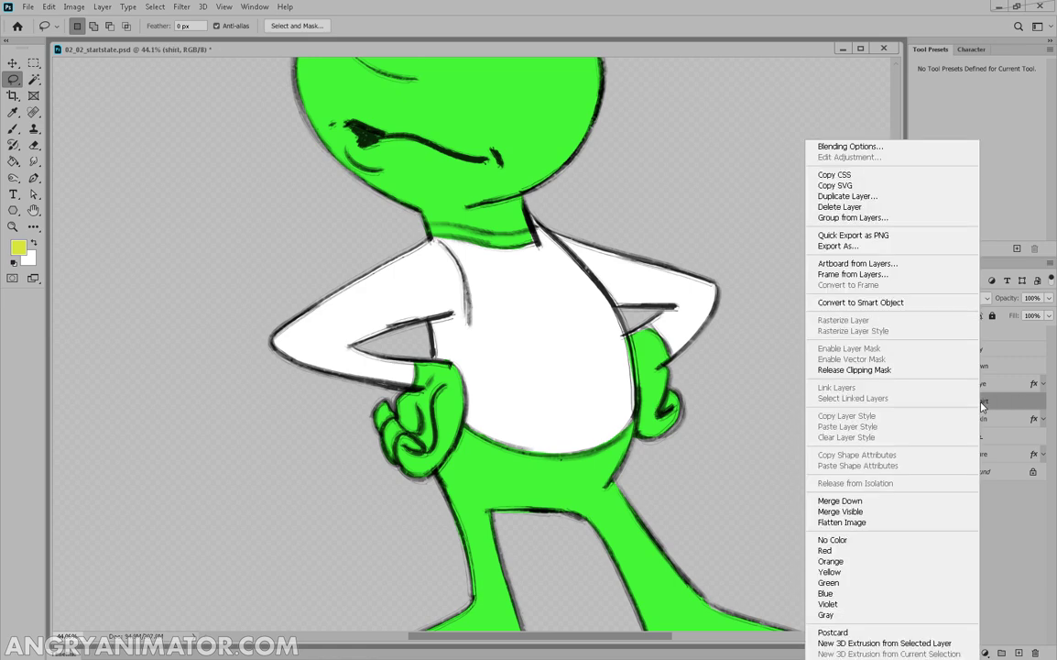
click(865, 144)
click(539, 528)
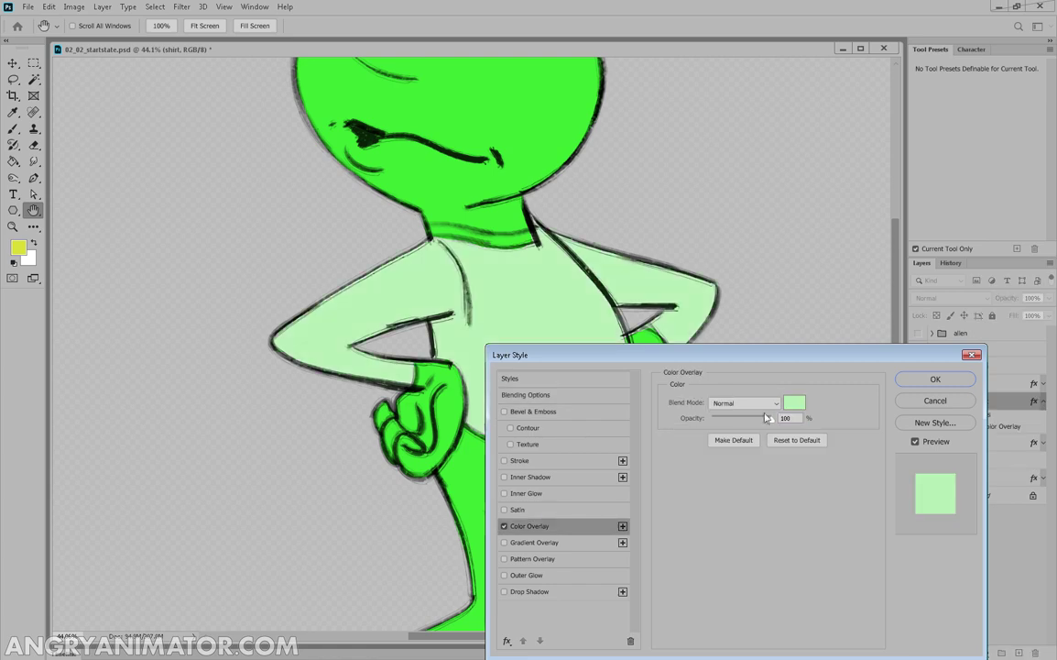
click(794, 401)
click(847, 496)
drag(793, 466, 753, 462)
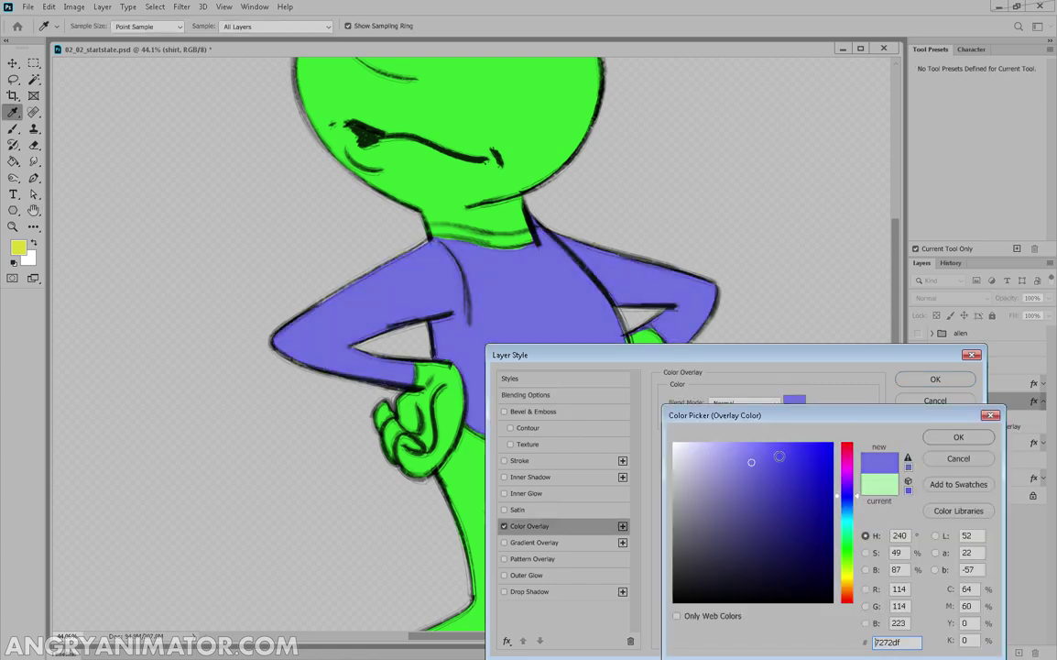
click(959, 437)
click(936, 380)
click(1043, 401)
Step: Hide the eye and shirt layers and select the skin layer
key(z)
drag(788, 321, 670, 299)
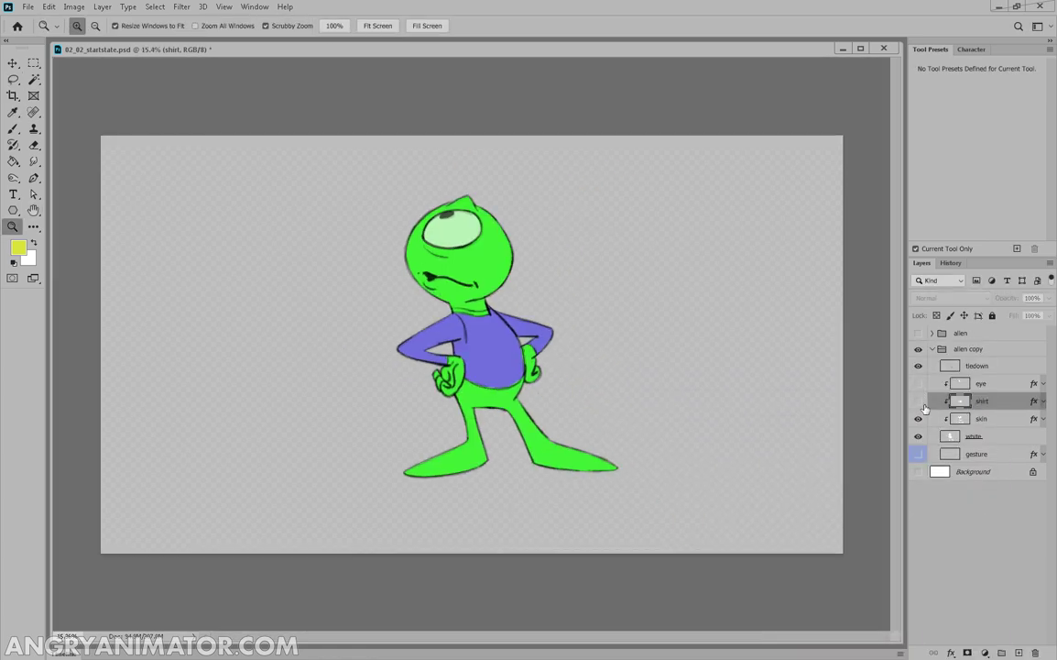
drag(918, 383, 918, 400)
click(993, 420)
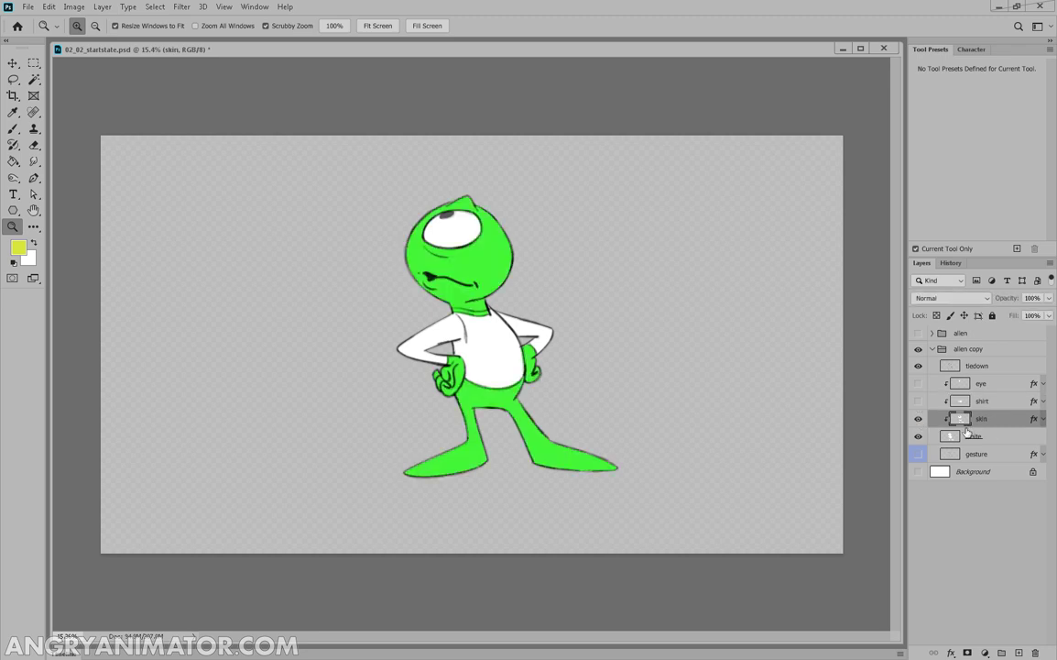
Step: Lasso the hips, legs and feet on the skin layer, cut them out and paste them in place on a new layer
drag(530, 405, 587, 405)
key(l)
mouse_move(431, 316)
mouse_down()
mouse_move(743, 540)
mouse_move(486, 211)
mouse_up()
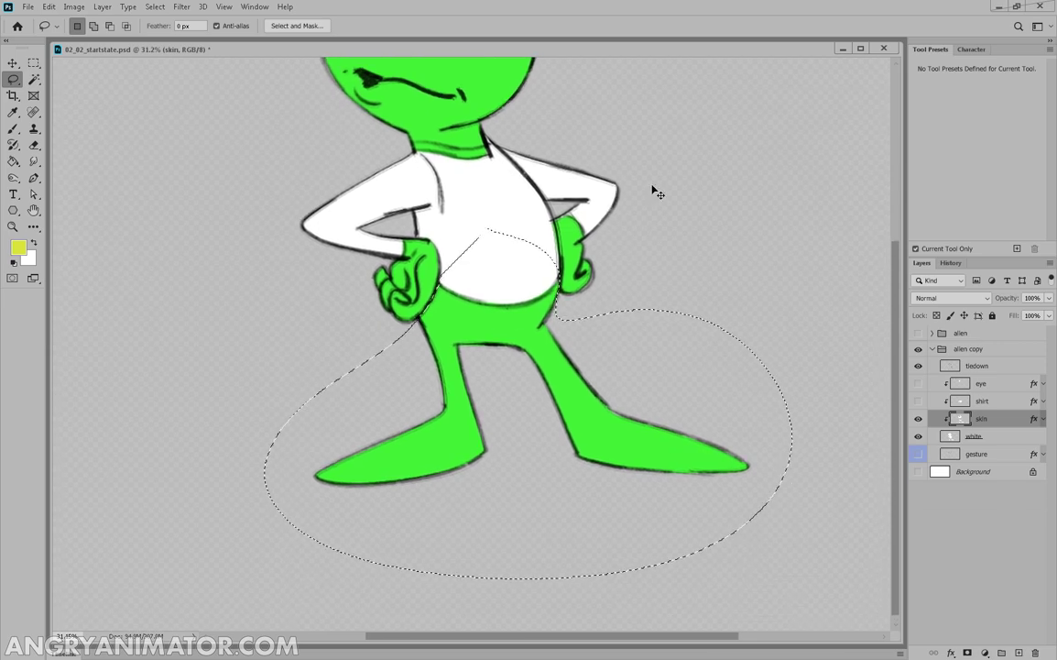
key(ctrl+x)
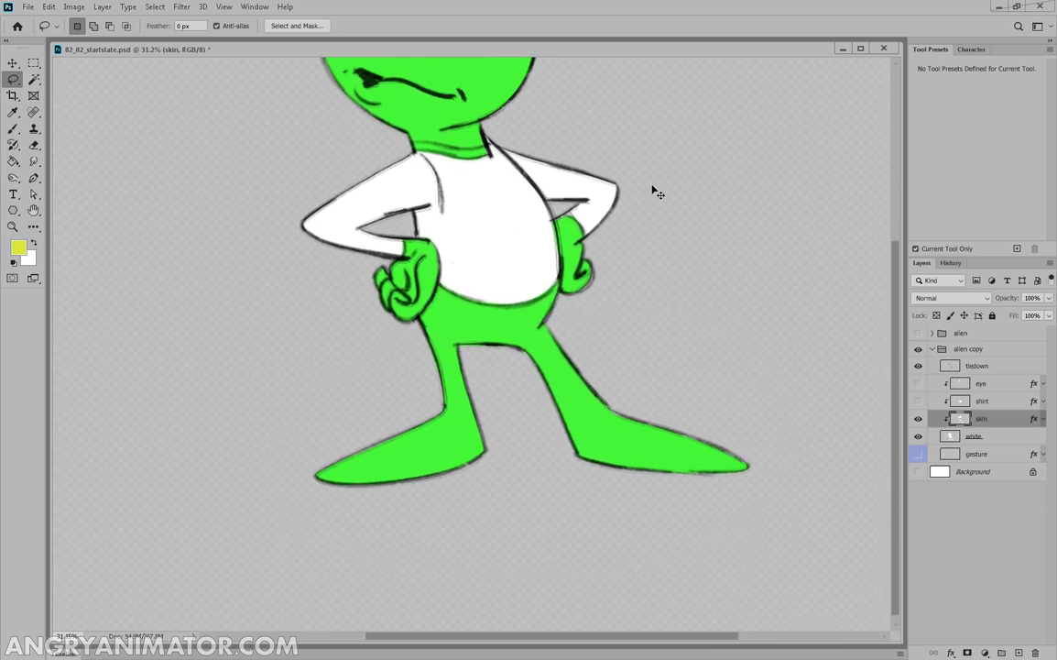
key(ctrl+shift+alt+n)
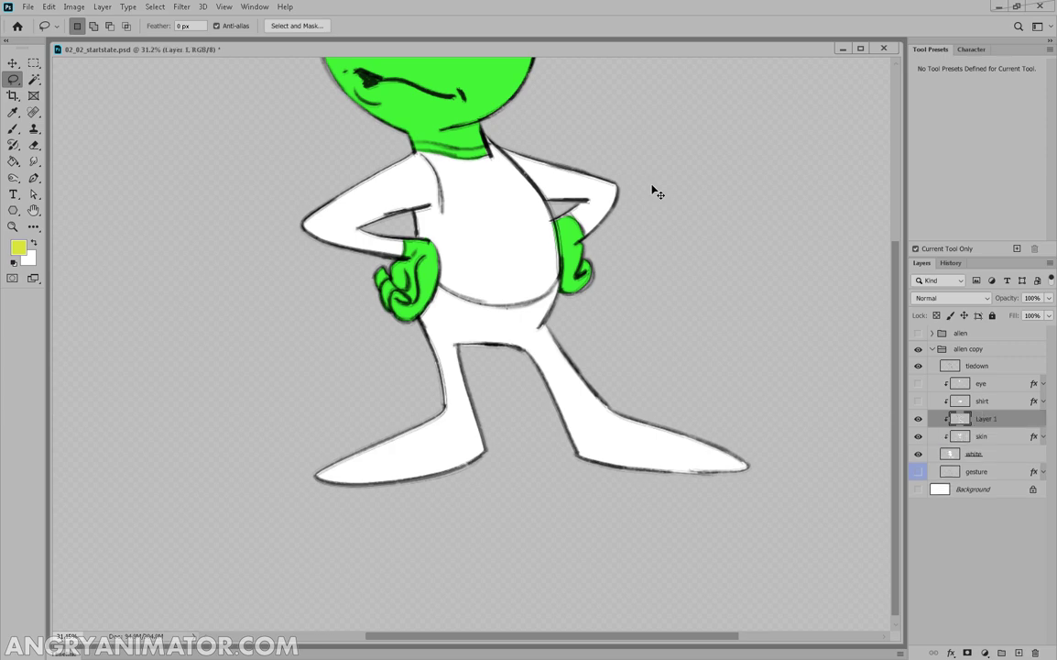
Step: Rename the new legs layer as trousers
double_click(982, 419)
text(trousers)
key(Return)
Step: Add a darker blue-violet Color Overlay layer style (#5a5ab4) to the trousers layer
right_click(974, 418)
click(895, 142)
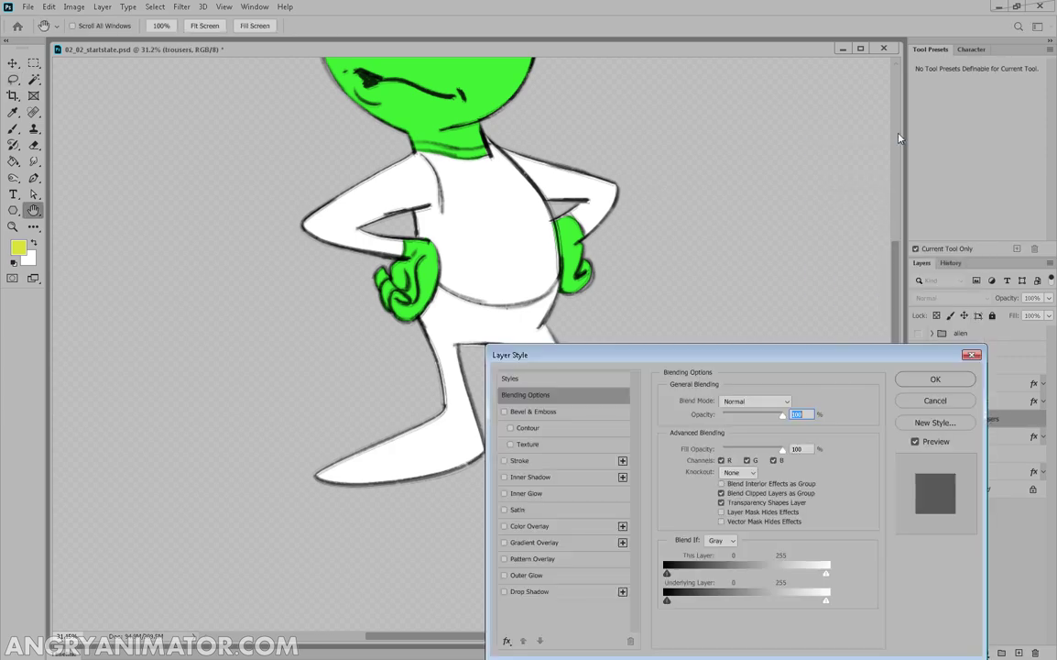
click(529, 526)
click(795, 402)
click(753, 487)
click(955, 434)
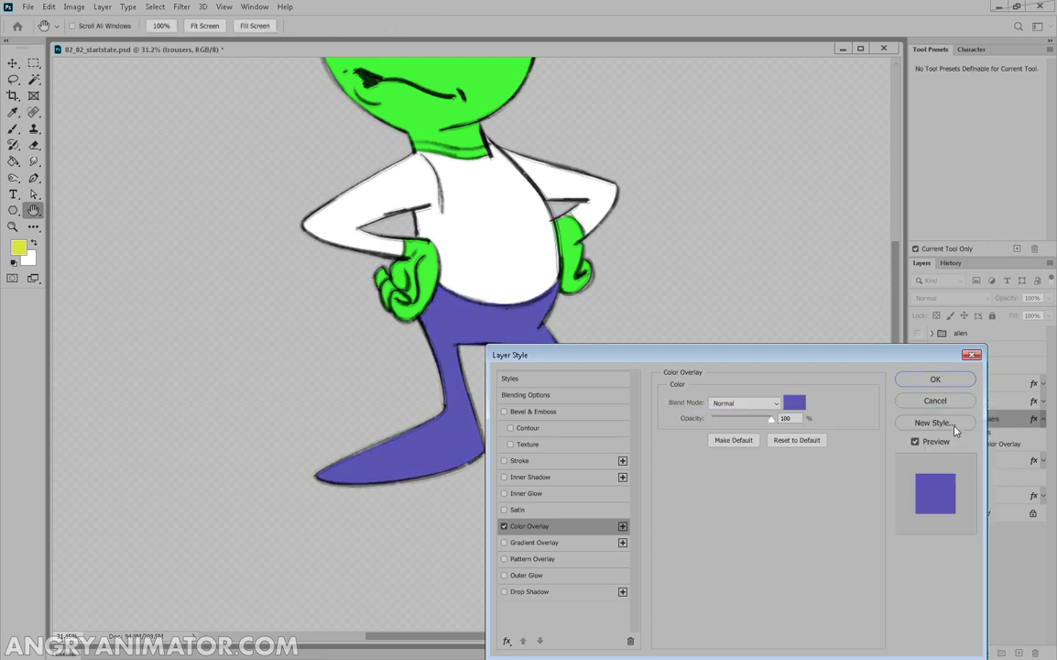
key(Return)
Step: Hide the trousers layer and select the skin layer, which stays visible above white
key(l)
mouse_move(918, 384)
mouse_down()
mouse_move(918, 401)
mouse_move(918, 384)
mouse_up()
click(918, 436)
click(989, 437)
Step: Lasso the collar band at the base of the neck on the skin layer and cut it onto a new layer
key(z)
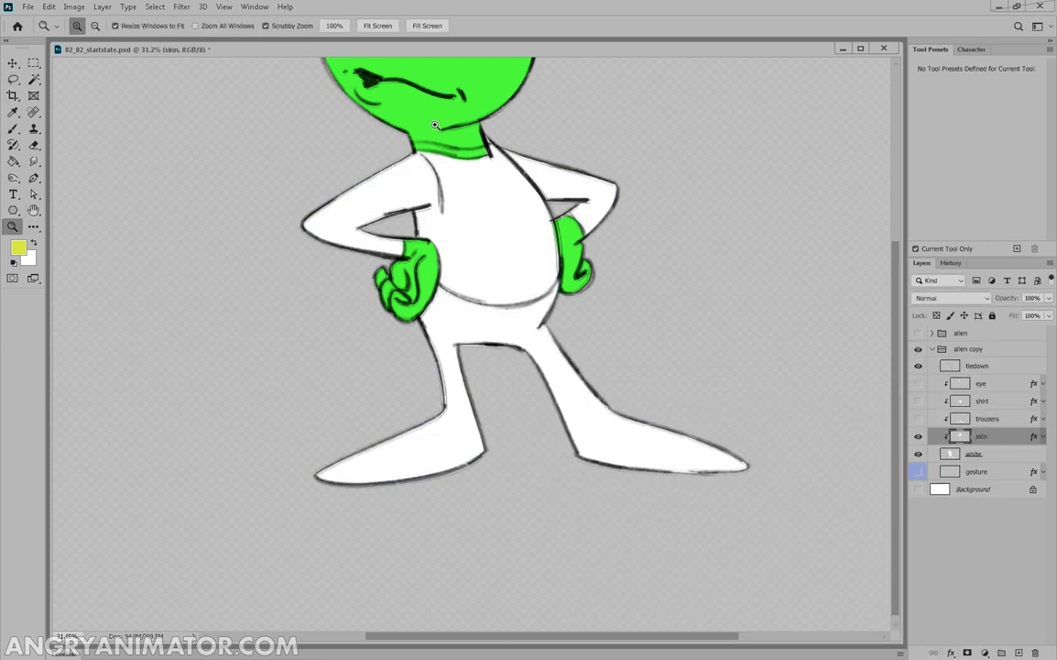
drag(439, 123, 511, 233)
drag(511, 233, 544, 310)
key(l)
drag(368, 271, 316, 327)
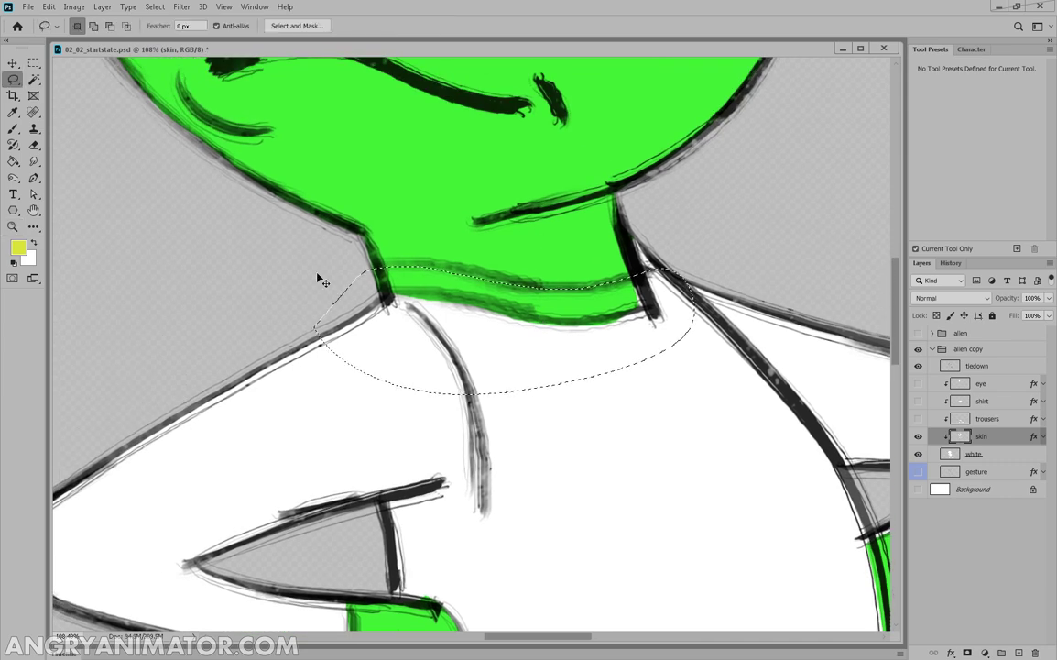
key(ctrl+shift+j)
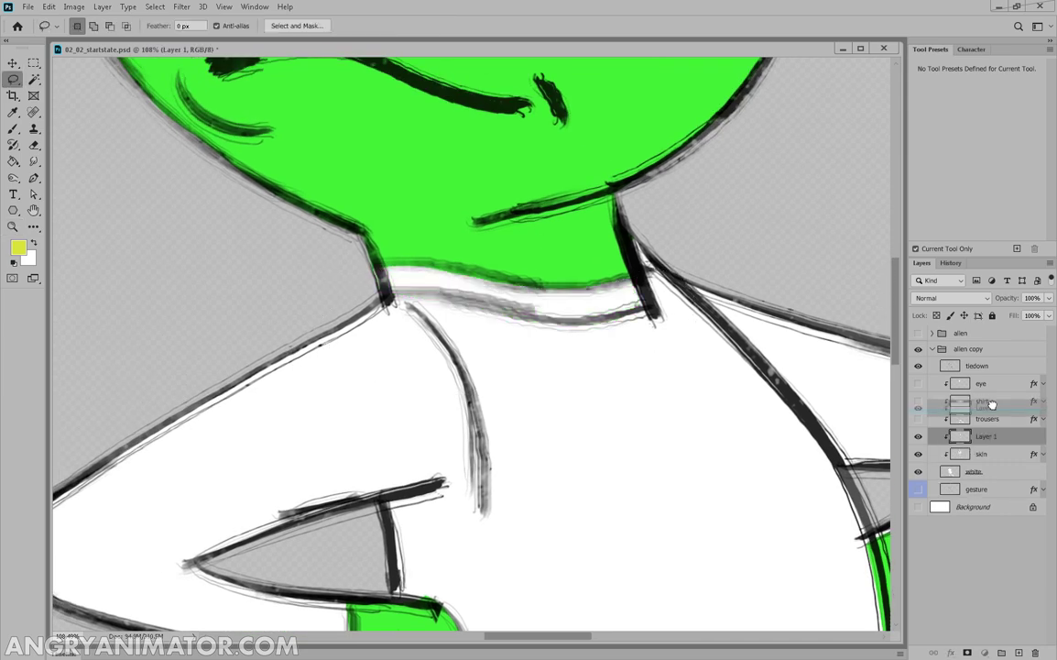
Step: Move the new neck band layer between shirt and trousers and rename it as collar
mouse_move(985, 402)
mouse_down()
mouse_move(994, 396)
mouse_move(978, 413)
mouse_up()
double_click(978, 420)
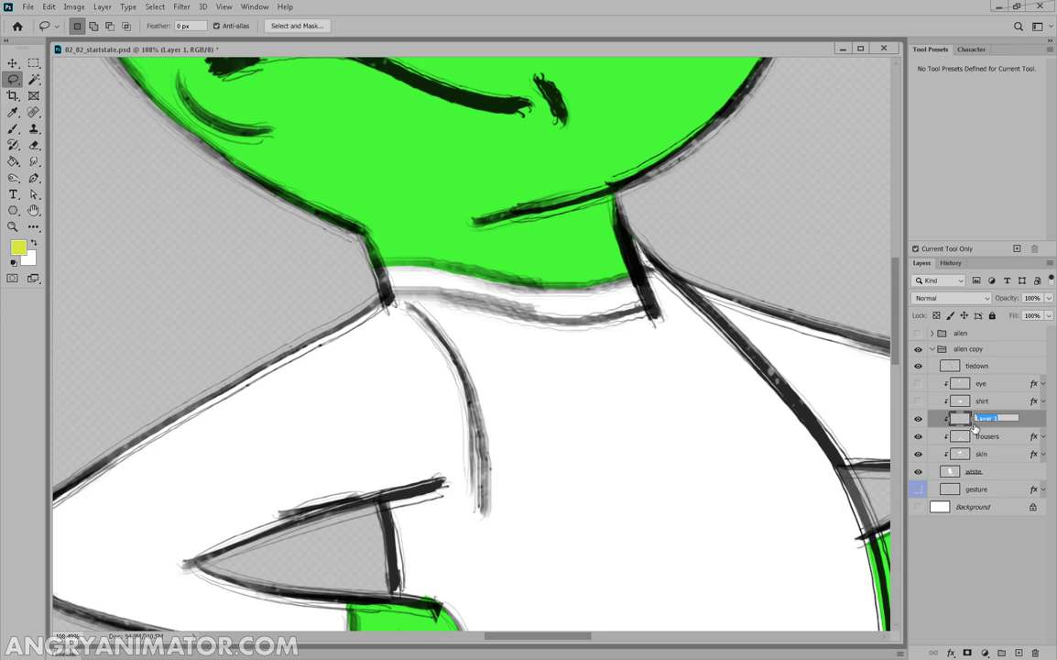
text(collar)
key(Return)
Step: Add a yellow Color Overlay layer style to the collar layer and collapse its effects list
right_click(977, 419)
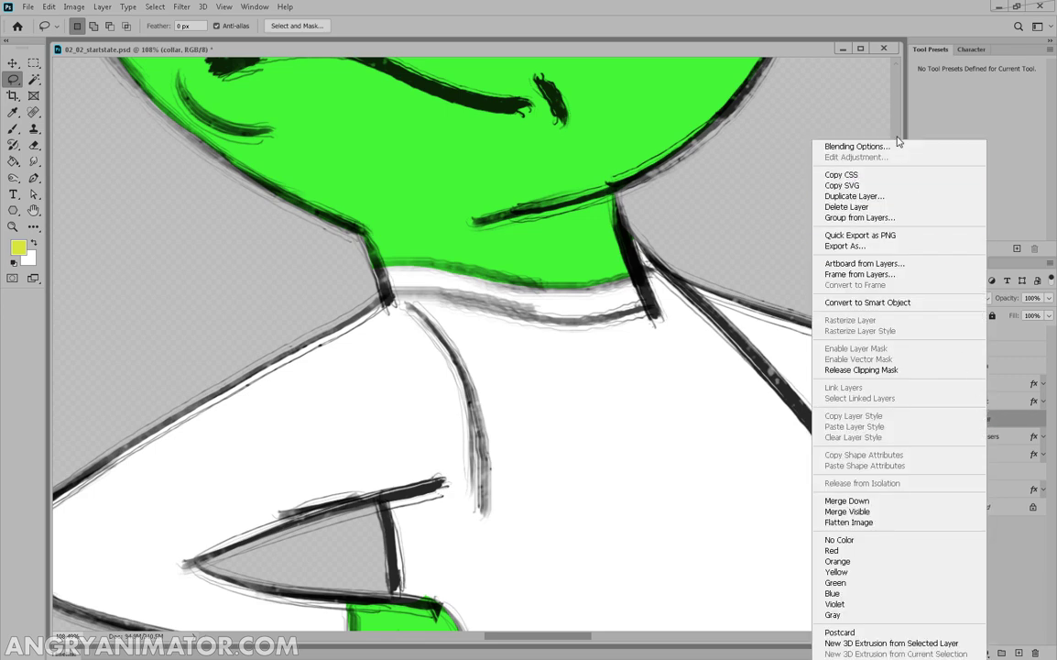
click(857, 146)
click(530, 526)
click(793, 402)
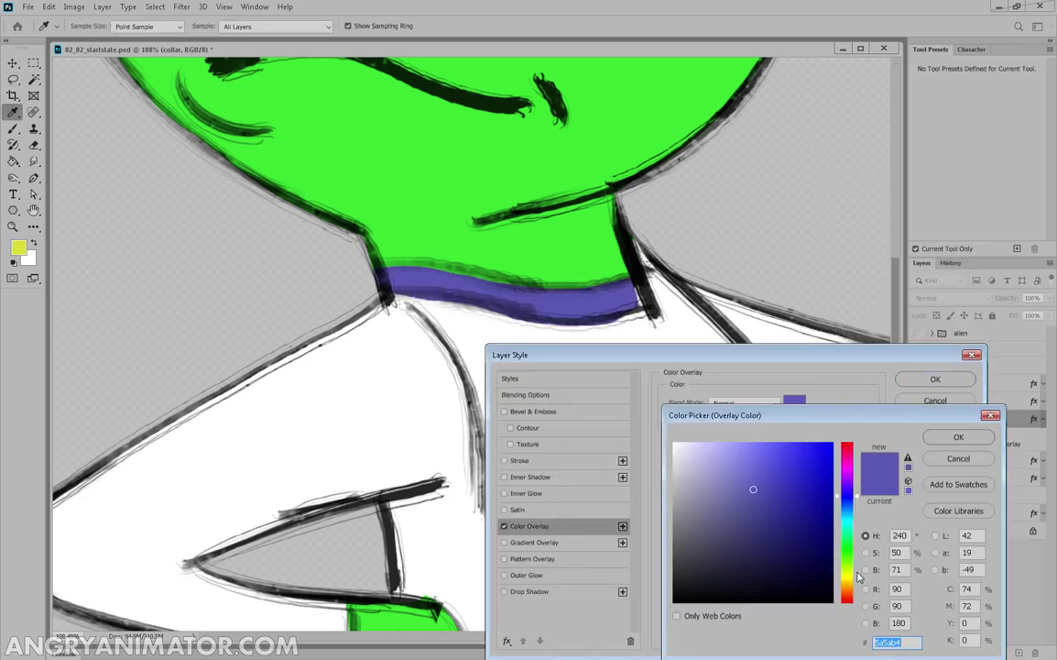
click(959, 437)
click(935, 380)
click(1044, 420)
Step: Show the white Background layer, collapse the alien copy group and make both alien groups visible
key(z)
drag(790, 415, 733, 336)
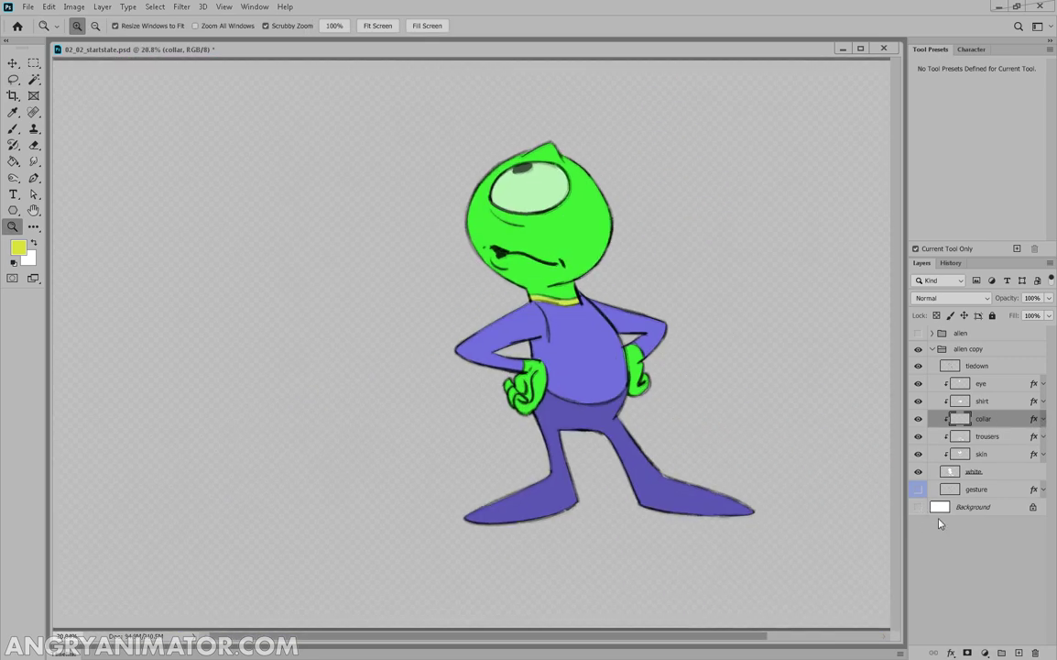
click(918, 507)
click(969, 349)
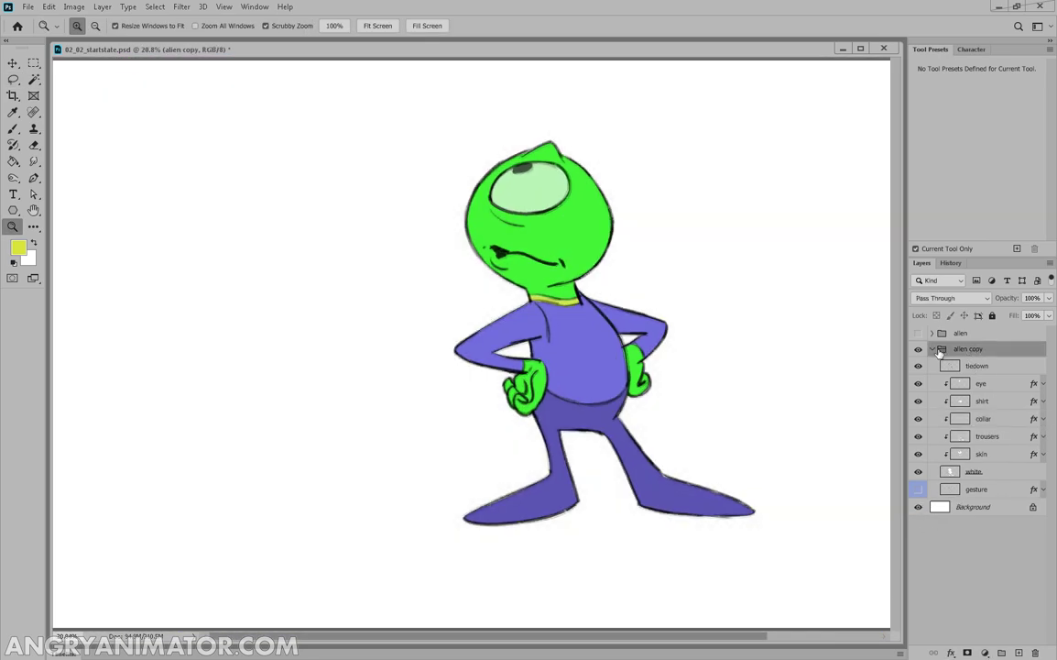
click(932, 349)
click(918, 349)
click(918, 333)
click(918, 349)
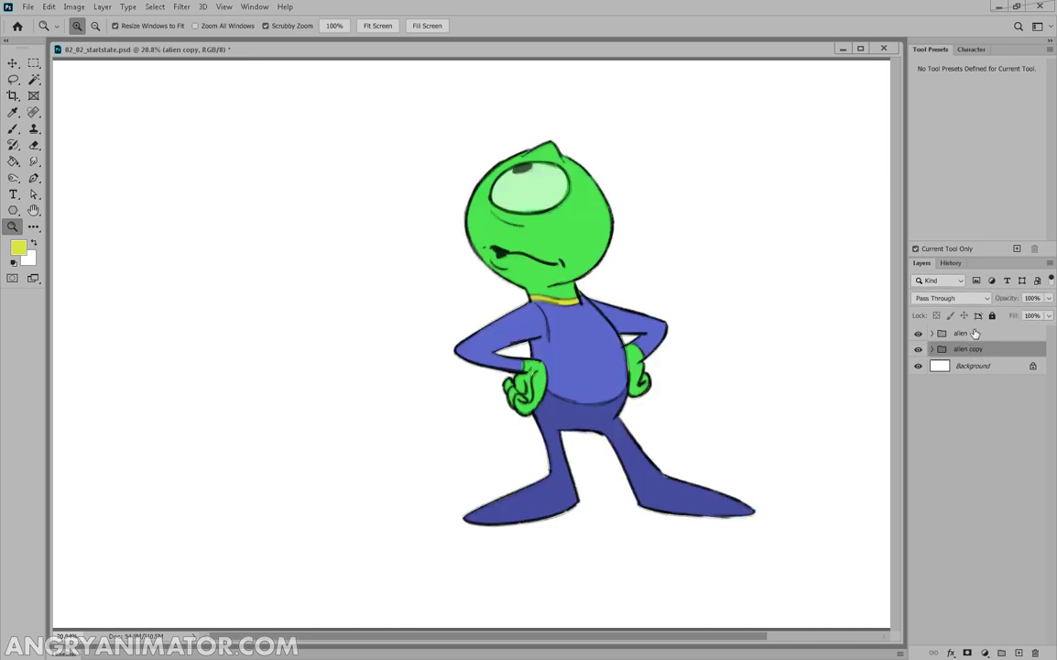
Step: Place the two aliens side by side, moving the alien group to the left and the alien copy group to the right
click(962, 332)
key(l)
click(13, 63)
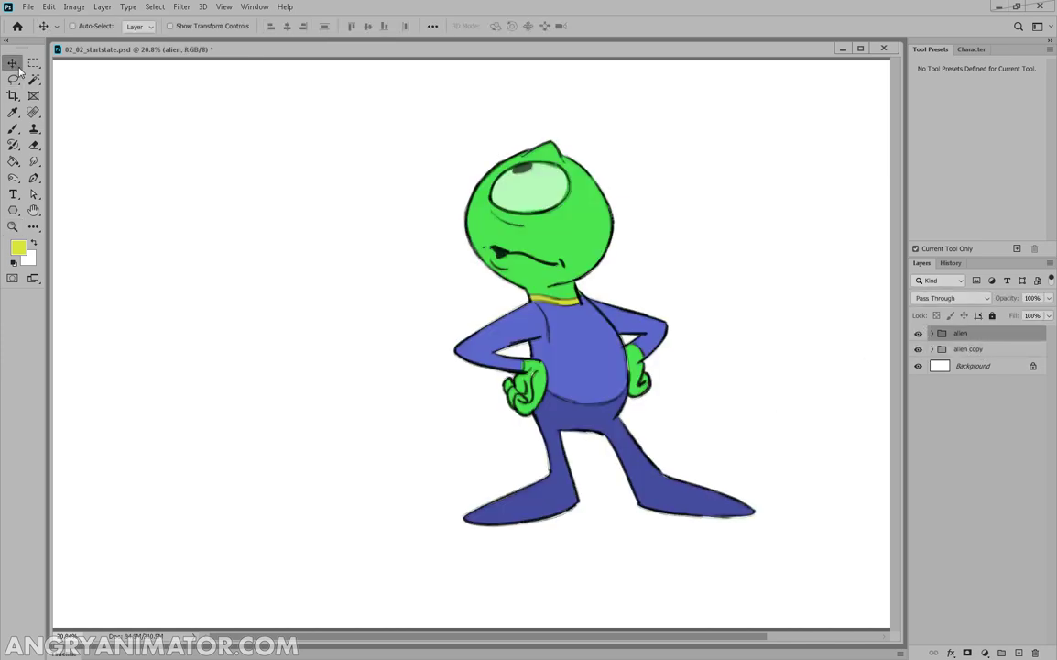
drag(666, 499, 398, 499)
click(988, 349)
drag(631, 428, 706, 428)
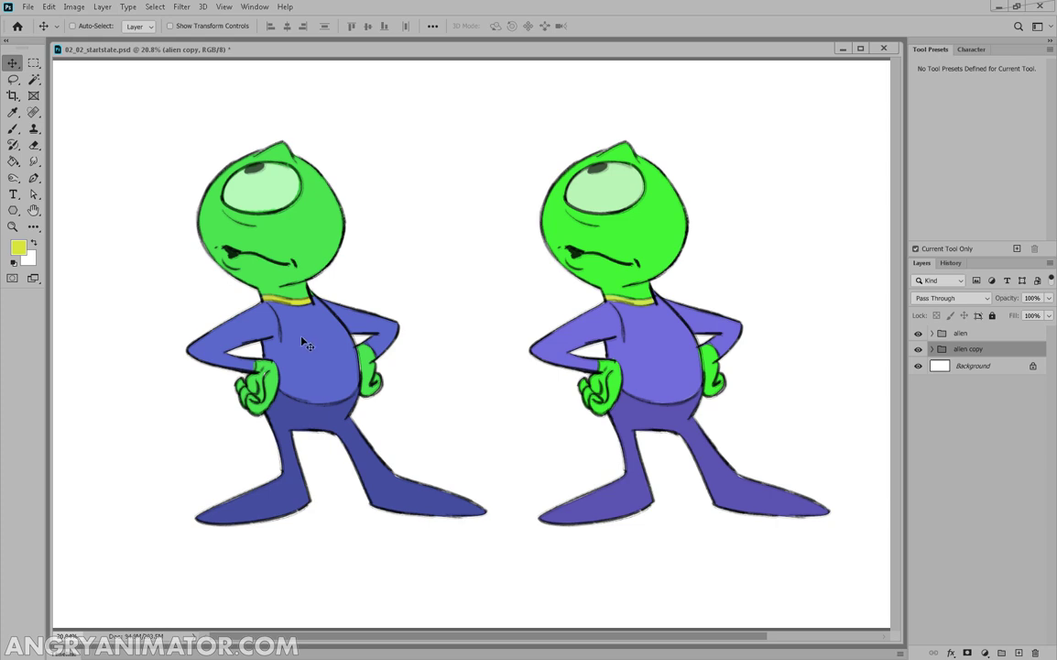
Step: Try a Color Overlay layer style on the skin layer inside the original alien group
click(953, 332)
click(932, 333)
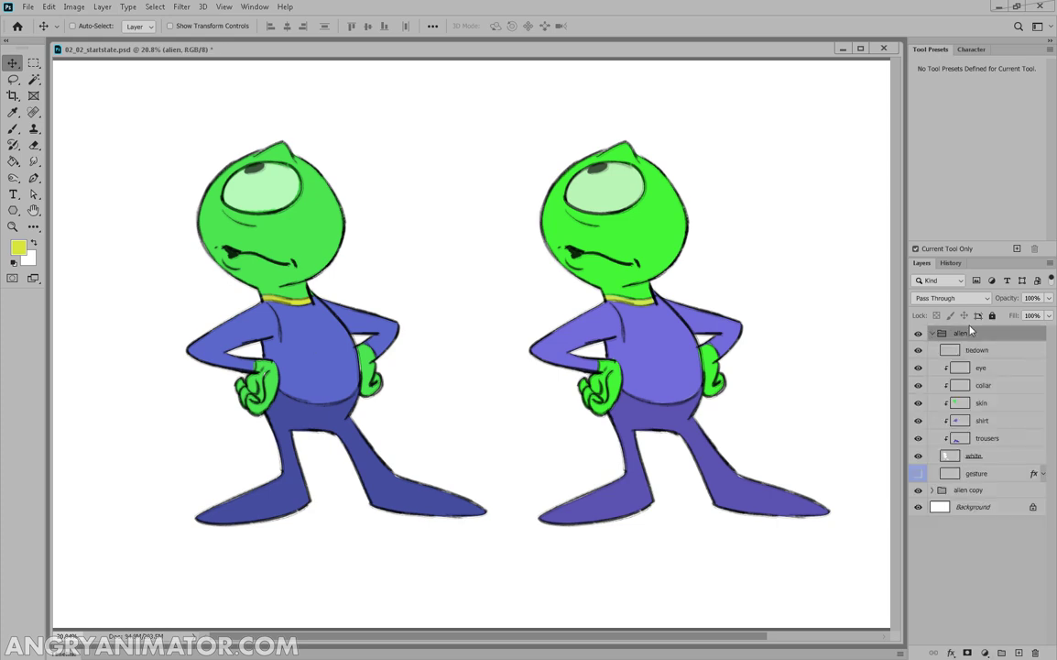
click(985, 401)
right_click(985, 401)
click(871, 144)
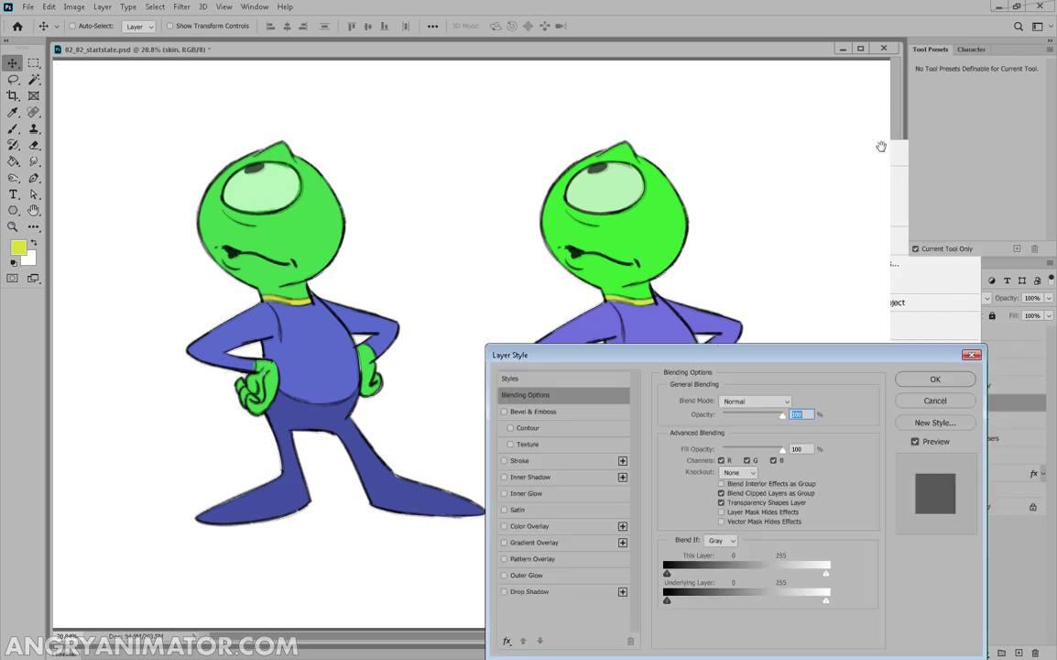
click(611, 525)
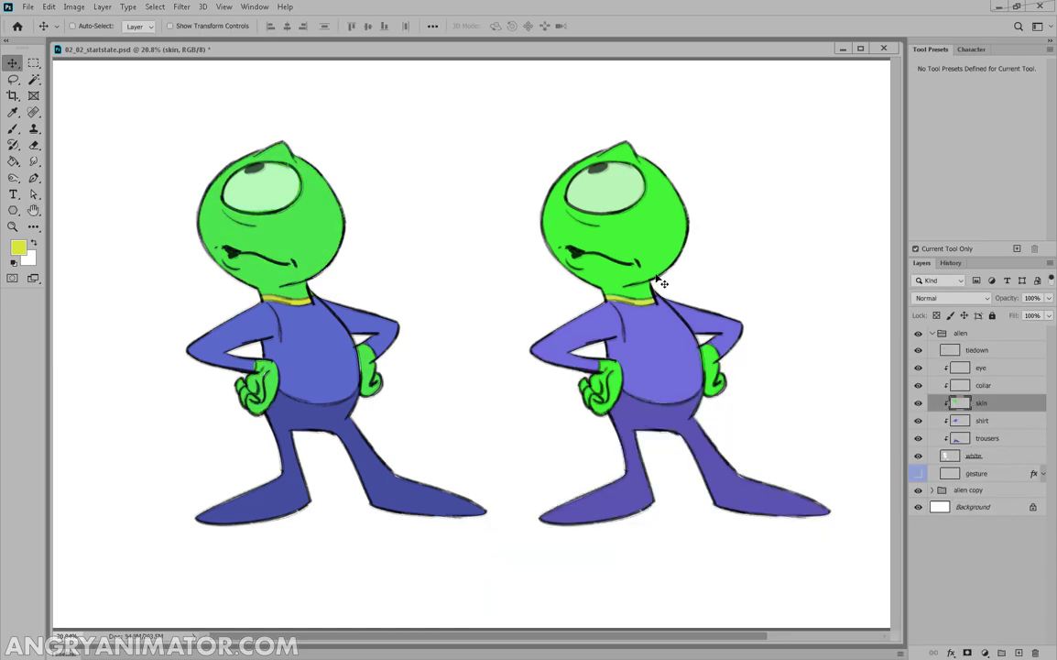
click(931, 333)
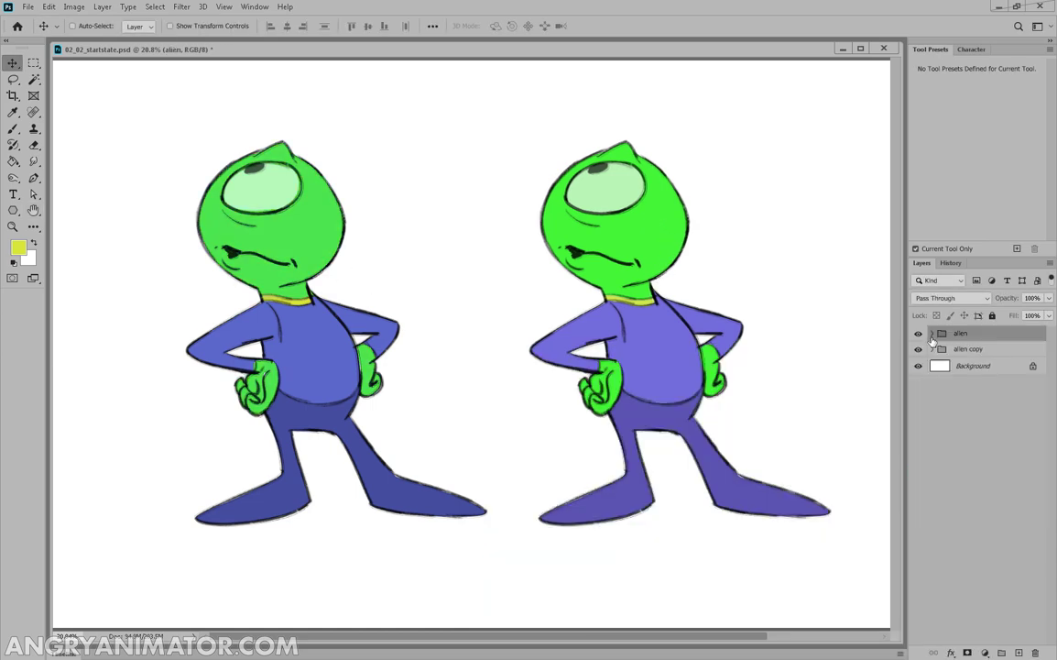
Step: Hide the original alien group and inspect the alien copy group's layers, including the trousers layer's Color Overlay effect
click(918, 333)
click(933, 350)
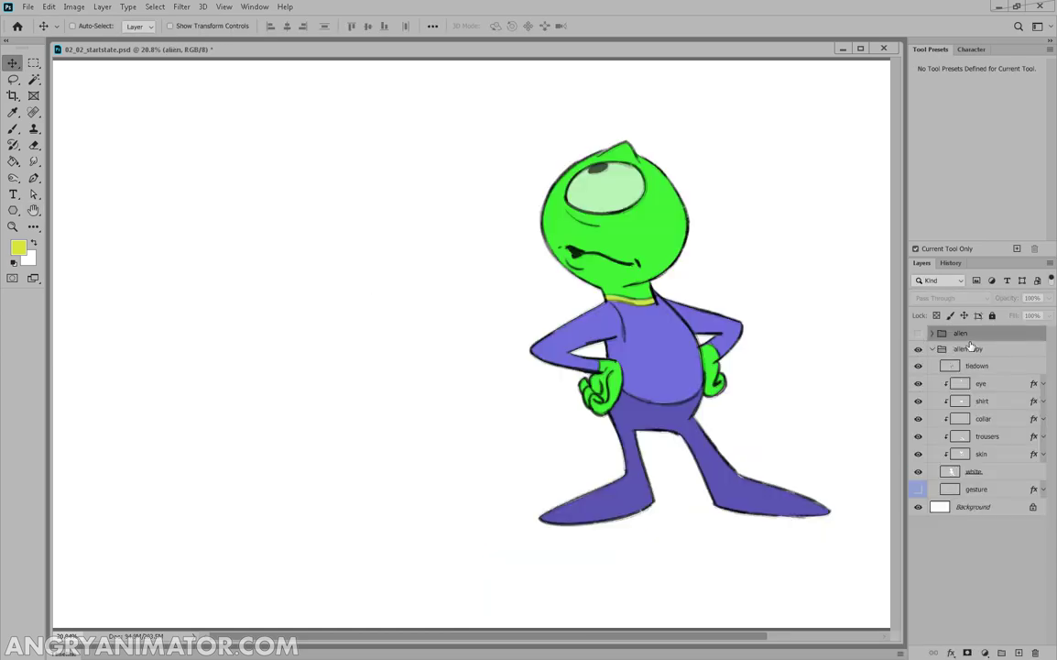
click(993, 368)
click(983, 468)
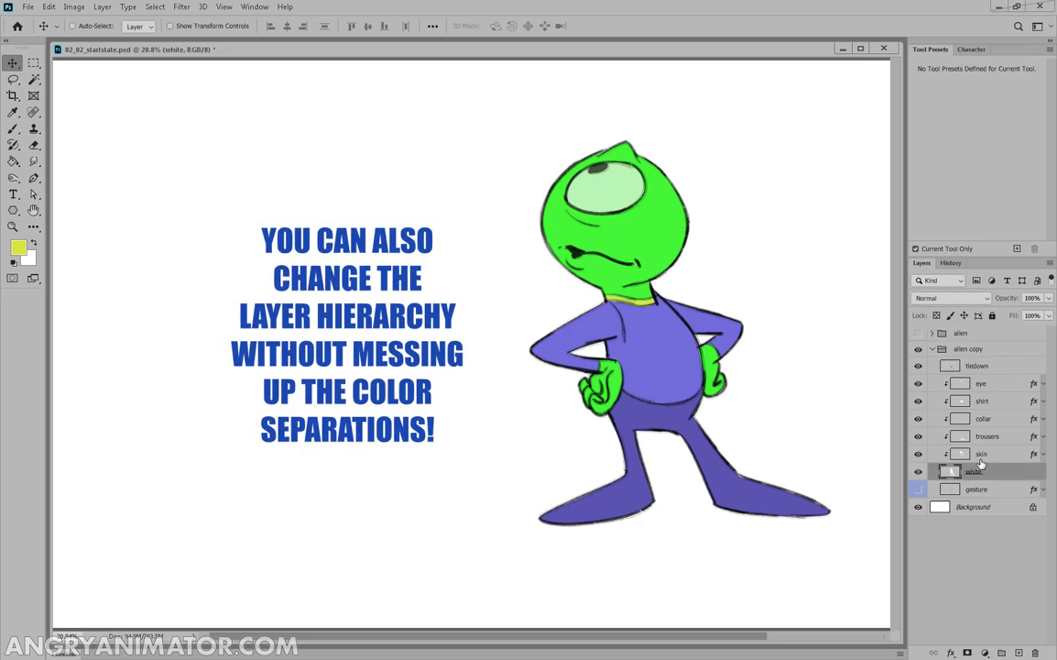
click(1035, 437)
click(1038, 436)
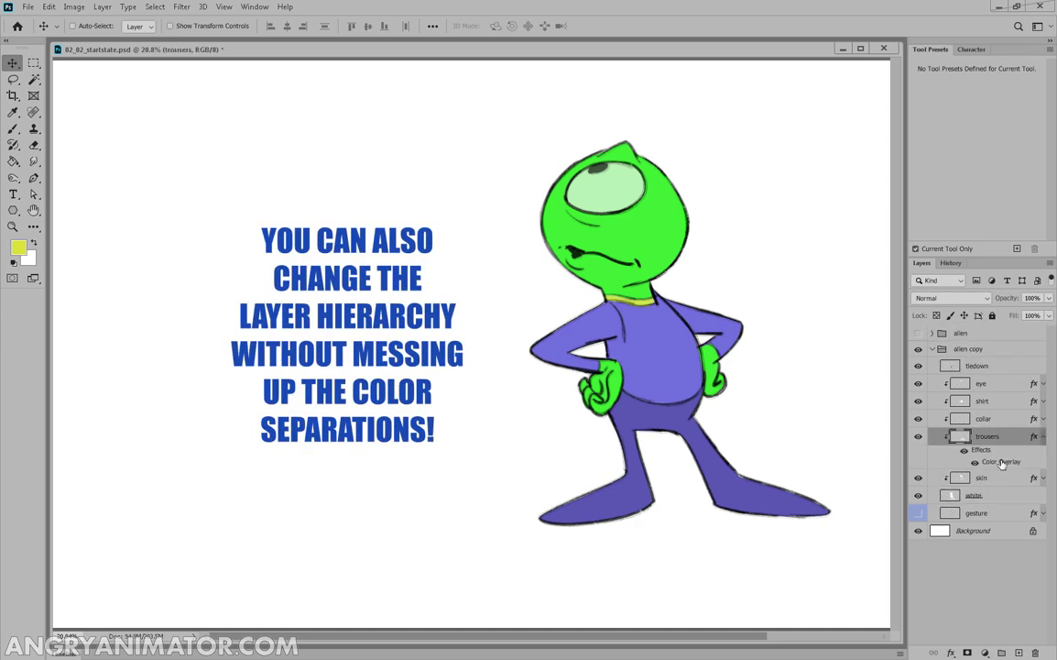
click(933, 349)
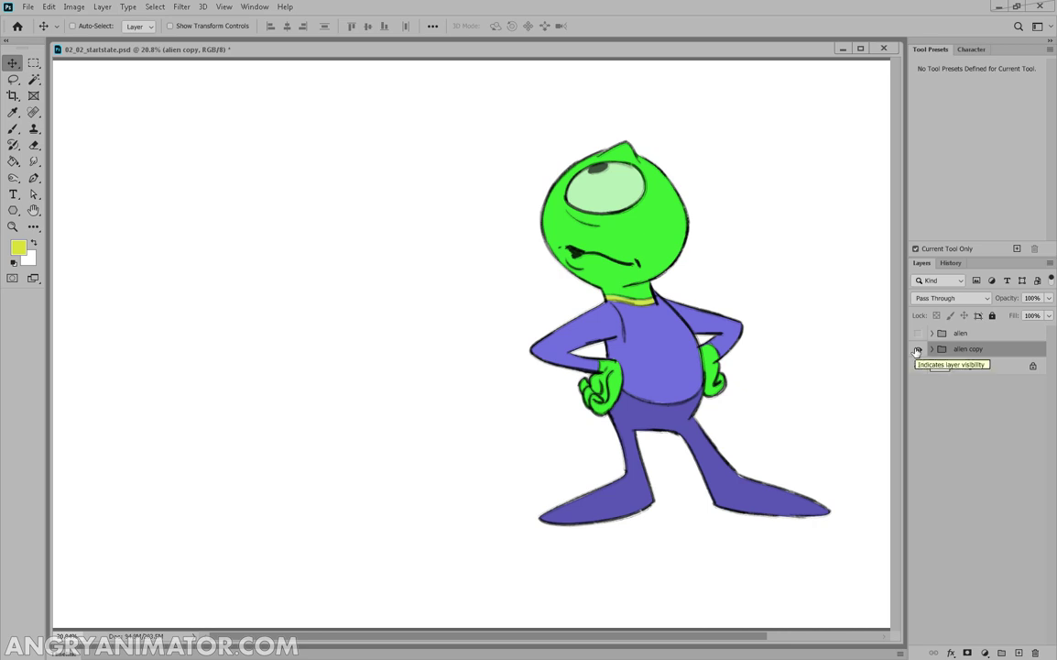
Step: Brush a scribbled near-black ground shadow behind the alien's feet on a new layer directly above Background
click(971, 367)
click(1019, 653)
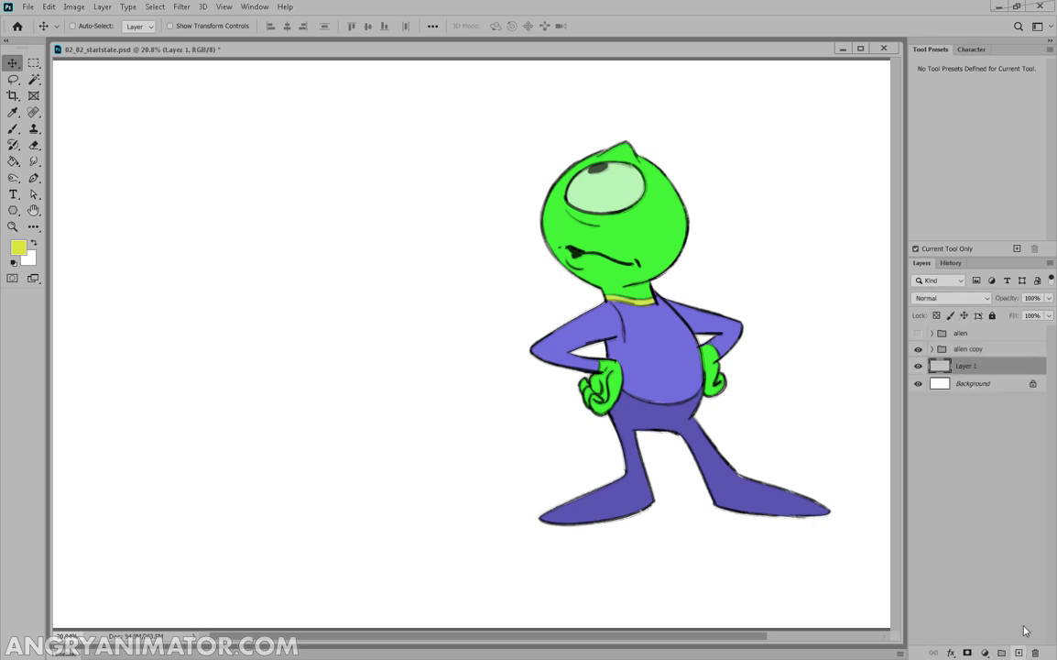
click(18, 248)
click(708, 574)
click(951, 438)
click(12, 129)
mouse_move(336, 490)
mouse_down()
mouse_move(590, 451)
mouse_move(587, 436)
mouse_up()
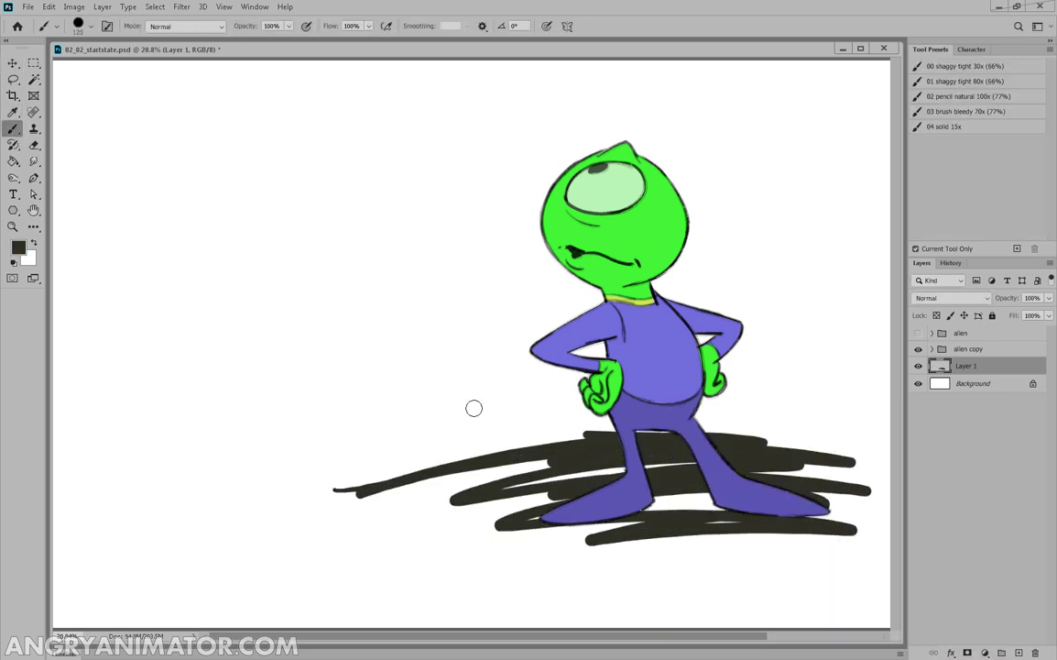
Step: Move the alien copy group slightly up and to the left over the painted shadow
click(12, 64)
click(967, 349)
mouse_move(765, 492)
mouse_down()
mouse_move(659, 442)
mouse_move(730, 425)
mouse_move(536, 547)
mouse_move(760, 518)
mouse_move(857, 610)
mouse_move(760, 481)
mouse_move(759, 498)
mouse_move(719, 503)
mouse_move(742, 511)
mouse_move(392, 457)
mouse_move(762, 445)
mouse_move(750, 446)
mouse_up()
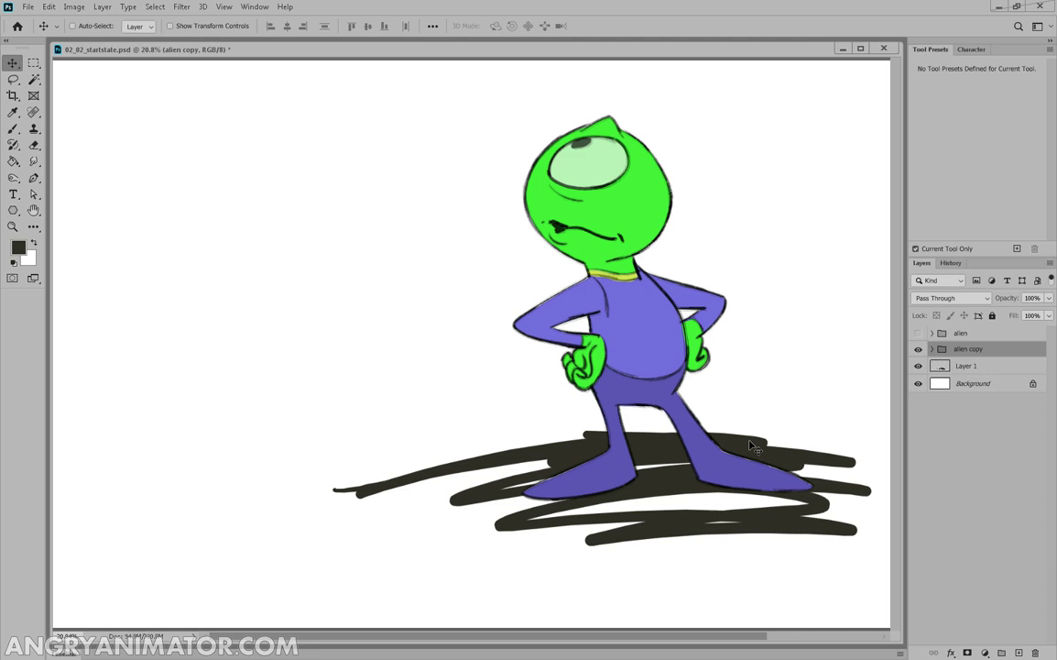